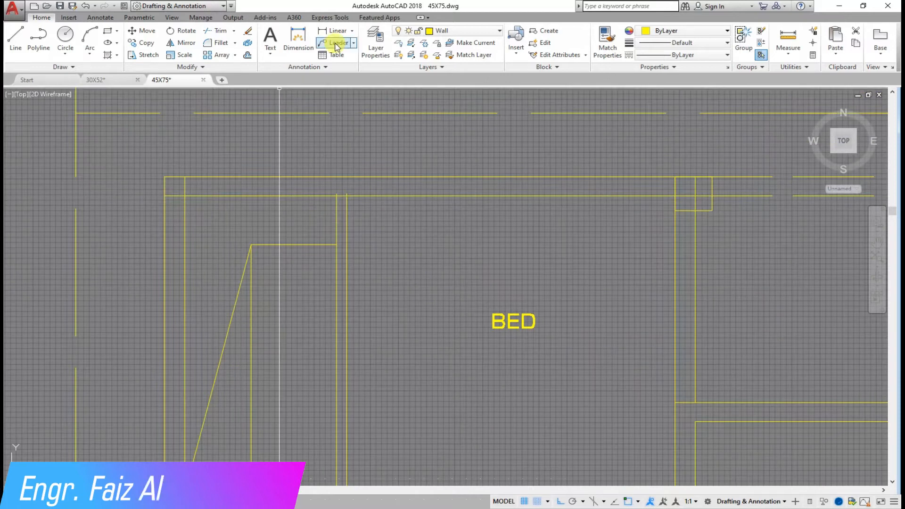
- Add linear dimensions across the outer wall's thickness at the plan's upper-left corner and across the upper bedroom's partition
{"action": "left_click", "coordinate": [333, 32]}
{"action": "left_click", "coordinate": [185, 196]}
{"action": "left_click", "coordinate": [165, 196]}
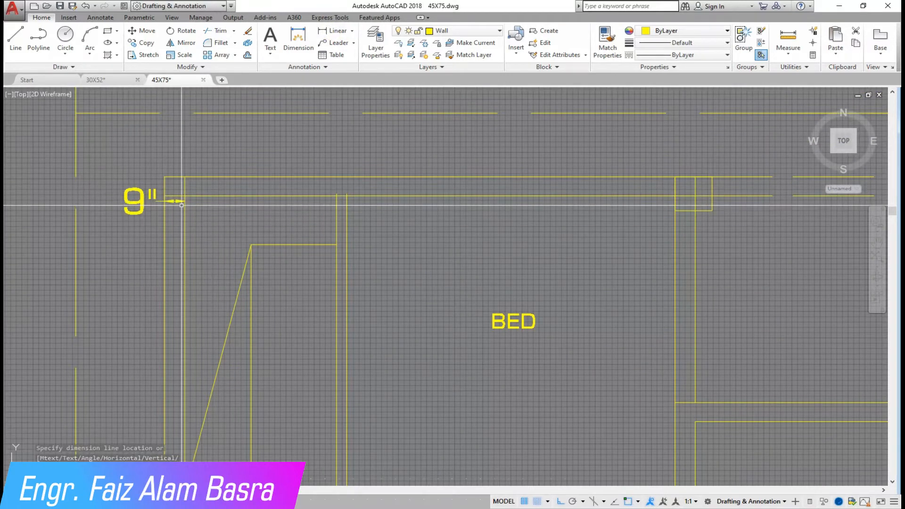
{"action": "scroll", "coordinate": [216, 182], "scroll_direction": "down", "scroll_amount": 2}
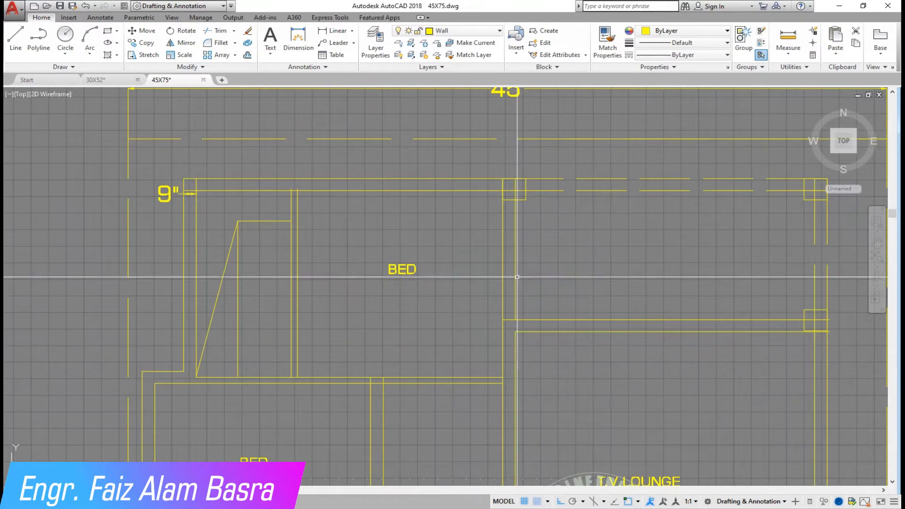
{"action": "scroll", "coordinate": [369, 257], "scroll_direction": "up", "scroll_amount": 3}
{"action": "left_click", "coordinate": [328, 30]}
{"action": "scroll", "coordinate": [309, 188], "scroll_direction": "up", "scroll_amount": 2}
{"action": "left_click", "coordinate": [282, 188]}
{"action": "left_click", "coordinate": [325, 187]}
{"action": "left_click", "coordinate": [341, 153]}
{"action": "scroll", "coordinate": [420, 148], "scroll_direction": "down", "scroll_amount": 2}
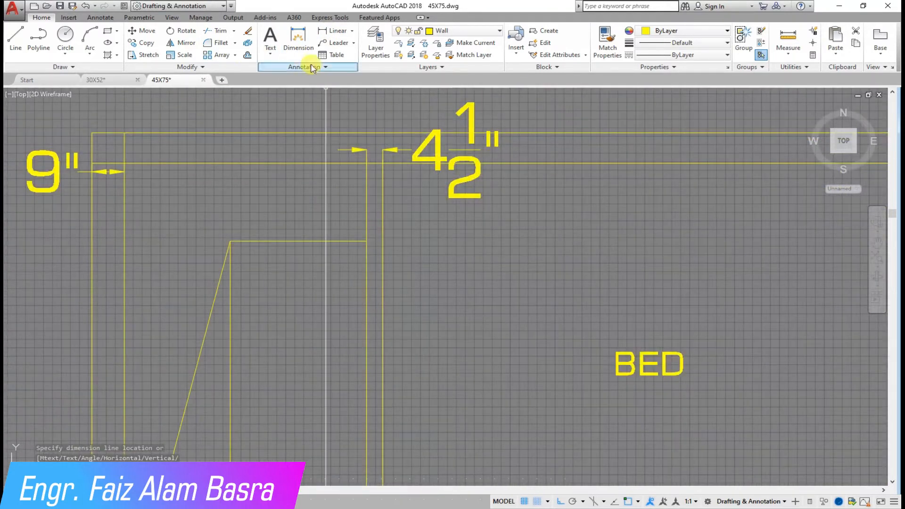
- Erase the two wall-thickness dimensions beside the upper bedroom
{"action": "scroll", "coordinate": [438, 180], "scroll_direction": "down", "scroll_amount": 3}
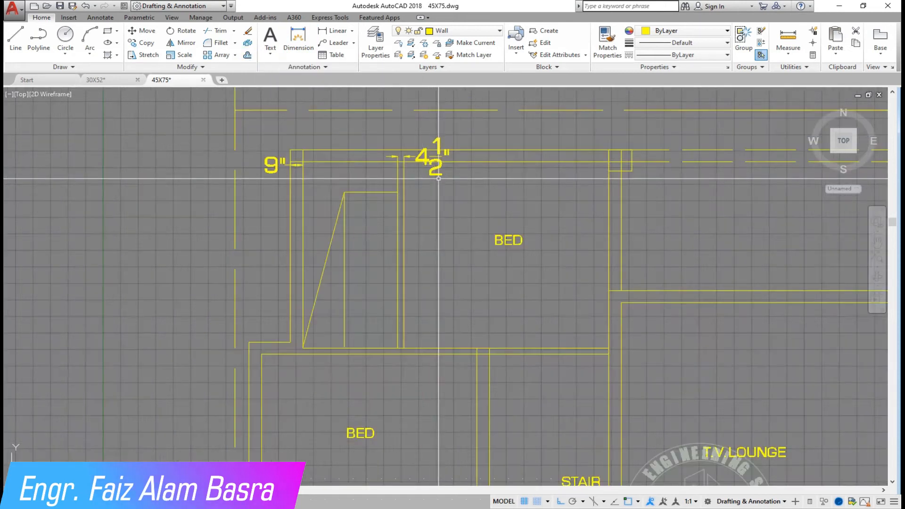
{"action": "left_click", "coordinate": [266, 163]}
{"action": "left_click", "coordinate": [263, 160]}
{"action": "left_click", "coordinate": [248, 30]}
{"action": "scroll", "coordinate": [345, 185], "scroll_direction": "down", "scroll_amount": 4}
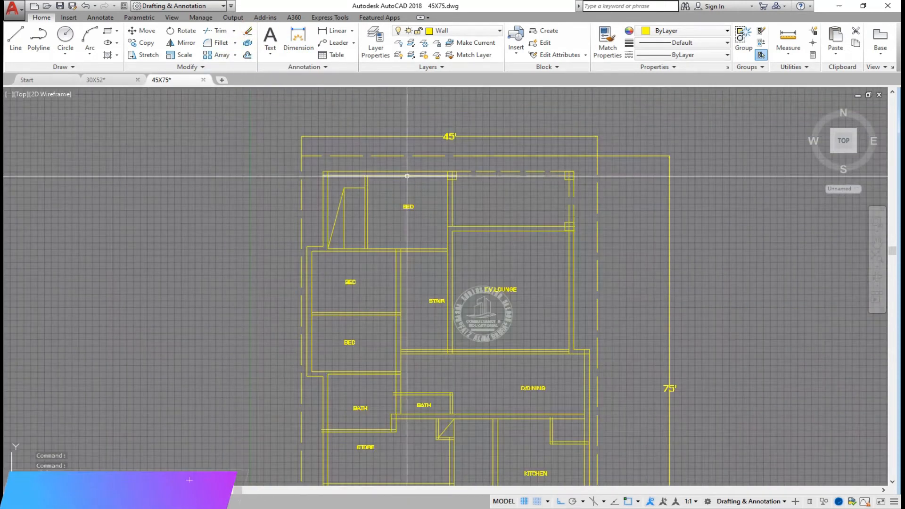
- Examine the plan's wall layout around the bedrooms, stair, lounge, dining, kitchen, baths, store and porch
{"action": "scroll", "coordinate": [396, 265], "scroll_direction": "up", "scroll_amount": 4}
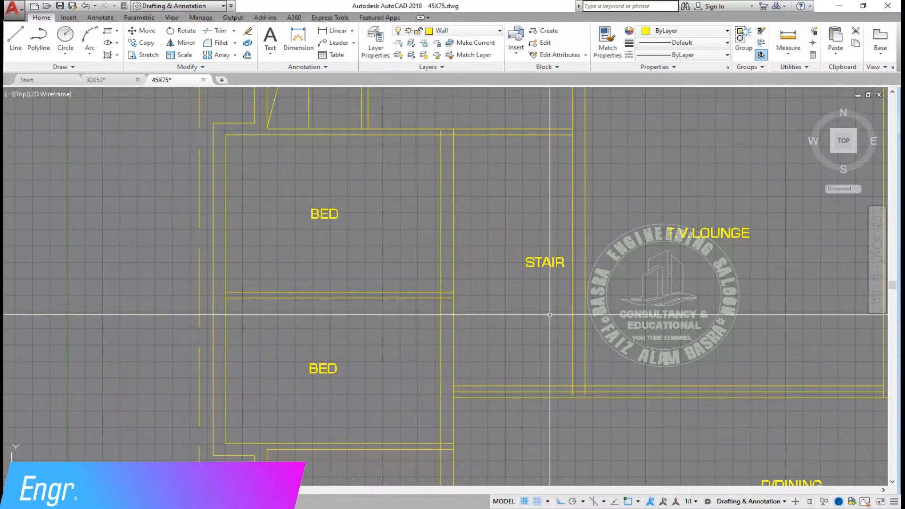
{"action": "scroll", "coordinate": [590, 316], "scroll_direction": "down", "scroll_amount": 3}
{"action": "scroll", "coordinate": [614, 203], "scroll_direction": "down", "scroll_amount": 3}
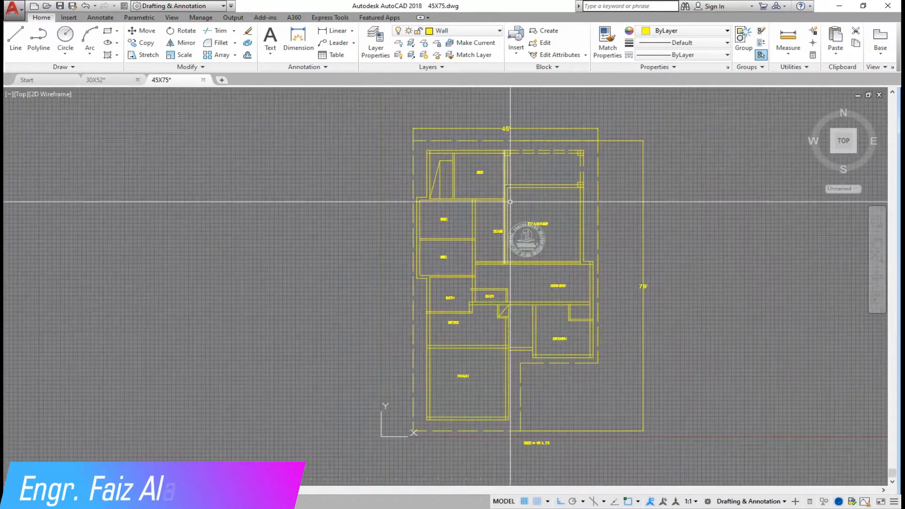
{"action": "scroll", "coordinate": [637, 318], "scroll_direction": "up", "scroll_amount": 3}
{"action": "scroll", "coordinate": [637, 318], "scroll_direction": "up", "scroll_amount": 4}
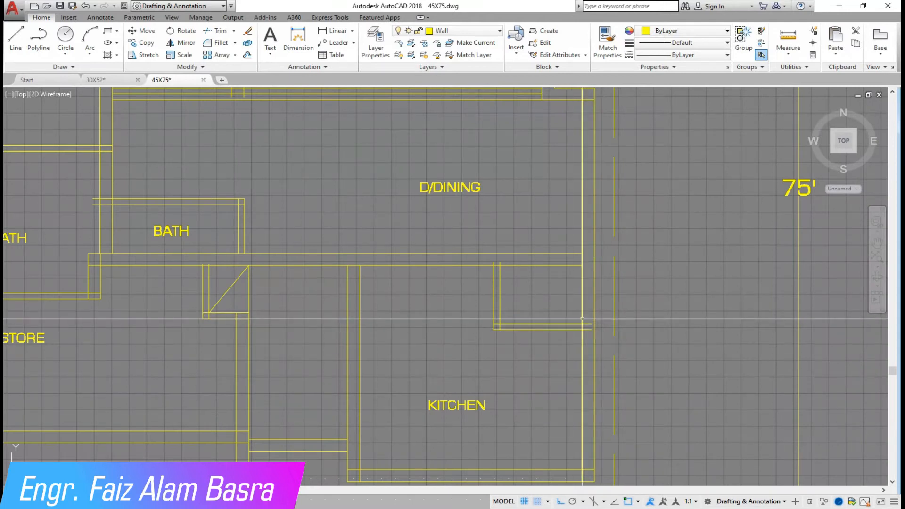
{"action": "scroll", "coordinate": [647, 241], "scroll_direction": "down", "scroll_amount": 4}
{"action": "scroll", "coordinate": [647, 241], "scroll_direction": "up", "scroll_amount": 4}
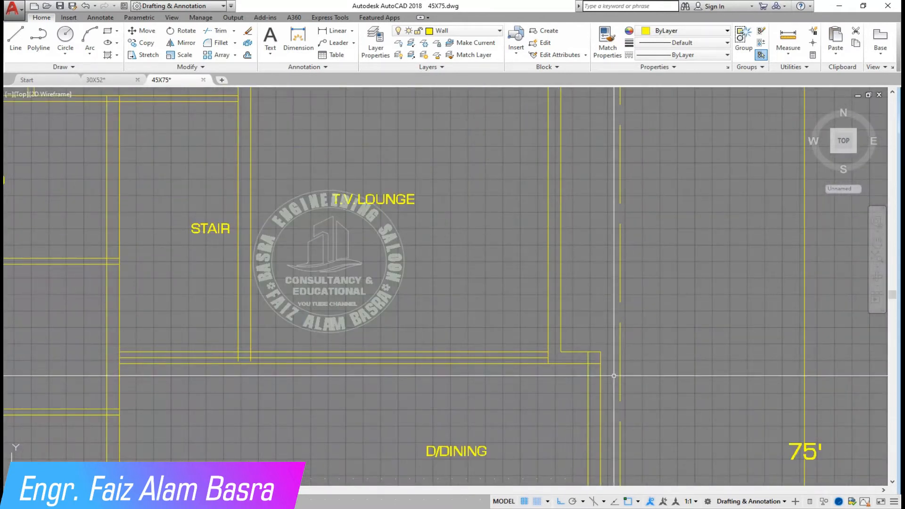
{"action": "scroll", "coordinate": [641, 250], "scroll_direction": "down", "scroll_amount": 2}
{"action": "scroll", "coordinate": [192, 363], "scroll_direction": "up", "scroll_amount": 2}
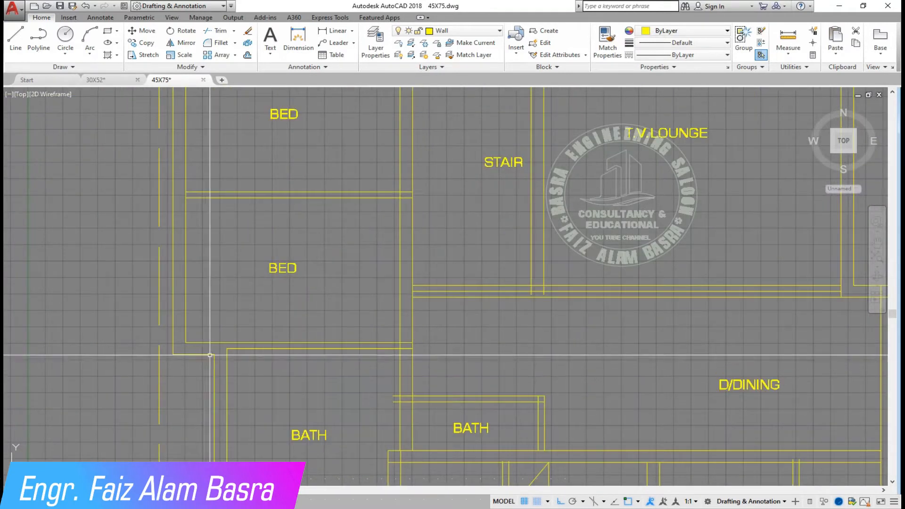
{"action": "scroll", "coordinate": [302, 377], "scroll_direction": "down", "scroll_amount": 5}
{"action": "scroll", "coordinate": [385, 455], "scroll_direction": "up", "scroll_amount": 4}
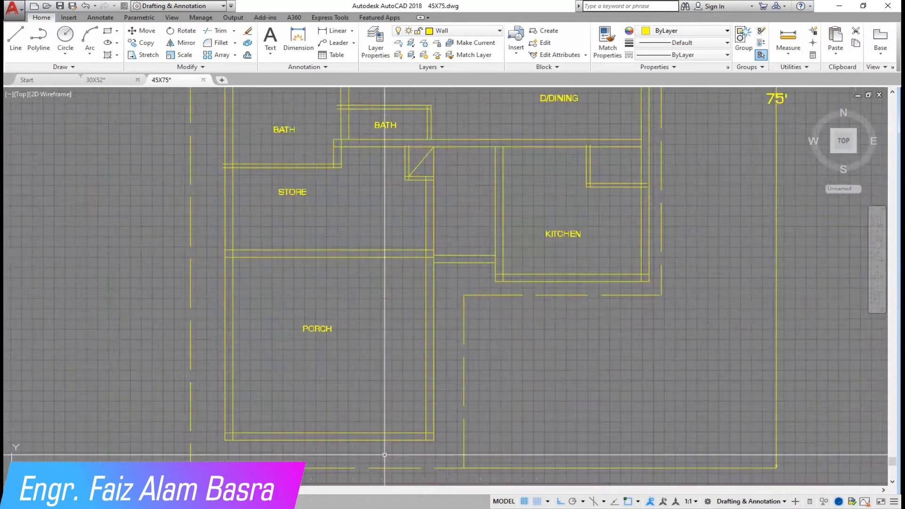
{"action": "scroll", "coordinate": [358, 455], "scroll_direction": "up", "scroll_amount": 2}
{"action": "scroll", "coordinate": [345, 362], "scroll_direction": "down", "scroll_amount": 5}
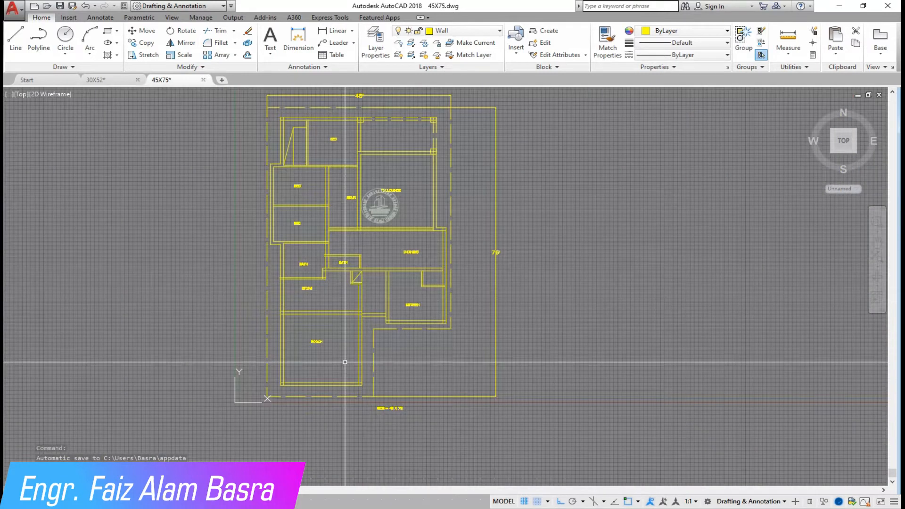
{"action": "scroll", "coordinate": [377, 142], "scroll_direction": "up", "scroll_amount": 6}
- Erase the overall 45' and 75' dimensions of the plot
{"action": "scroll", "coordinate": [443, 157], "scroll_direction": "down", "scroll_amount": 4}
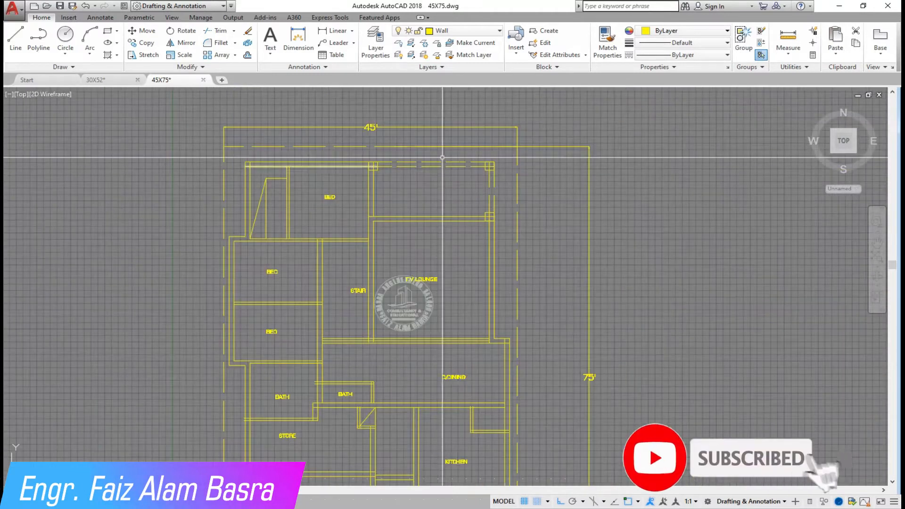
{"action": "left_click", "coordinate": [453, 139]}
{"action": "left_click", "coordinate": [436, 118]}
{"action": "left_click", "coordinate": [566, 158]}
{"action": "left_click", "coordinate": [551, 139]}
{"action": "left_click", "coordinate": [248, 31]}
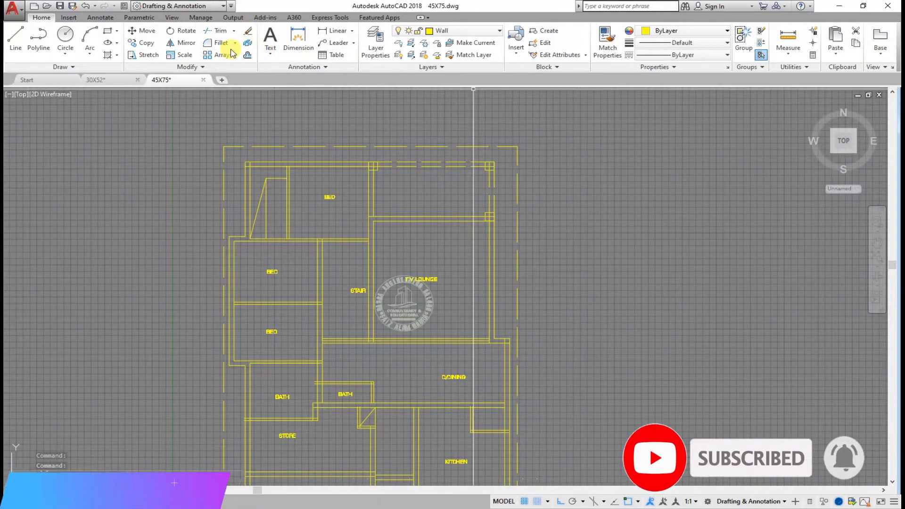
- Match the properties of the upper plot boundary line to the other dashed boundary lines around the plan
{"action": "scroll", "coordinate": [332, 128], "scroll_direction": "up", "scroll_amount": 4}
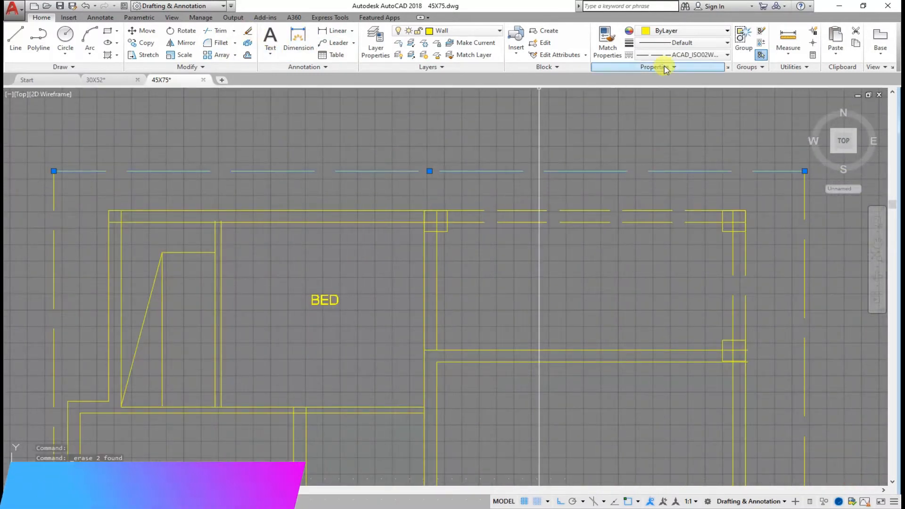
{"action": "left_click", "coordinate": [125, 6]}
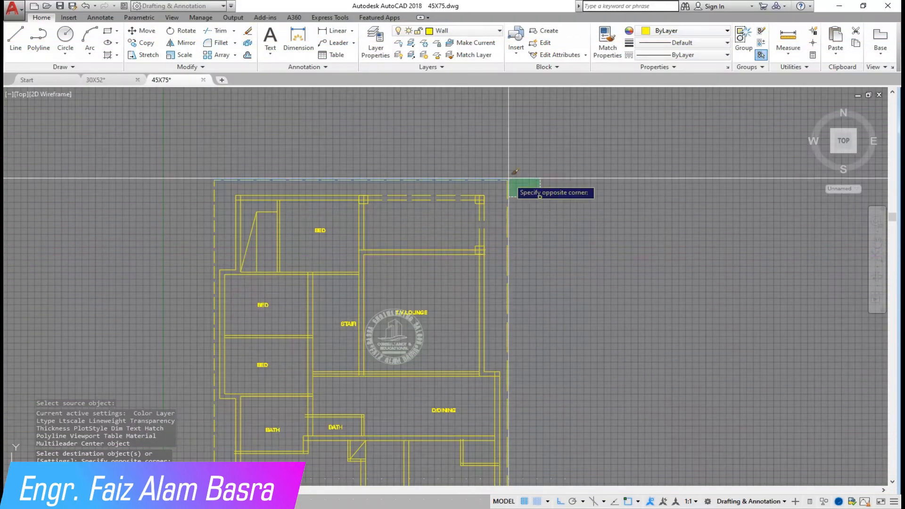
{"action": "left_click", "coordinate": [464, 229]}
{"action": "left_click", "coordinate": [455, 267]}
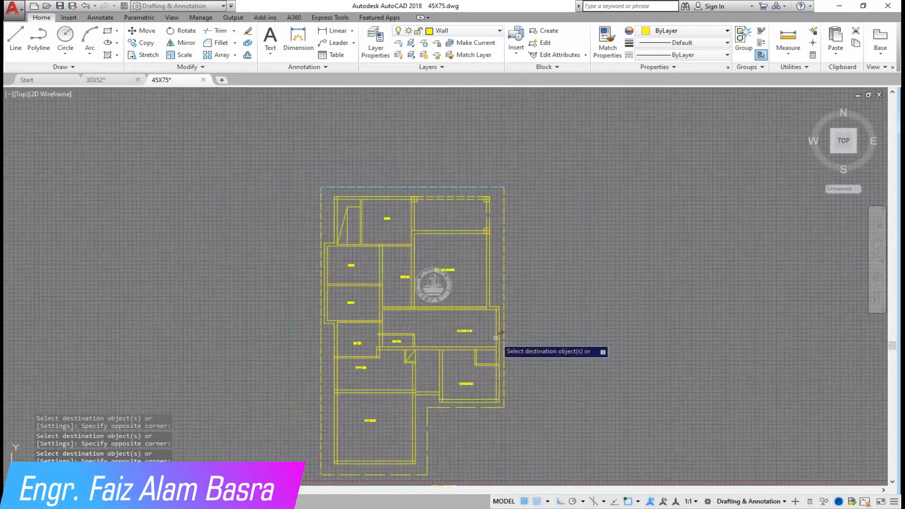
{"action": "scroll", "coordinate": [463, 403], "scroll_direction": "up", "scroll_amount": 4}
{"action": "scroll", "coordinate": [452, 350], "scroll_direction": "down", "scroll_amount": 5}
{"action": "scroll", "coordinate": [485, 361], "scroll_direction": "up", "scroll_amount": 8}
{"action": "left_click", "coordinate": [498, 361]}
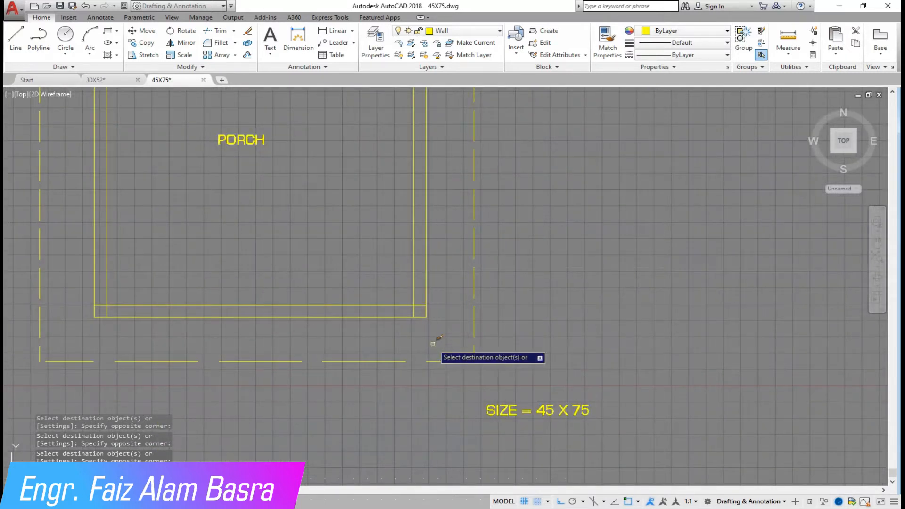
{"action": "scroll", "coordinate": [446, 361], "scroll_direction": "down", "scroll_amount": 4}
{"action": "scroll", "coordinate": [424, 357], "scroll_direction": "up", "scroll_amount": 4}
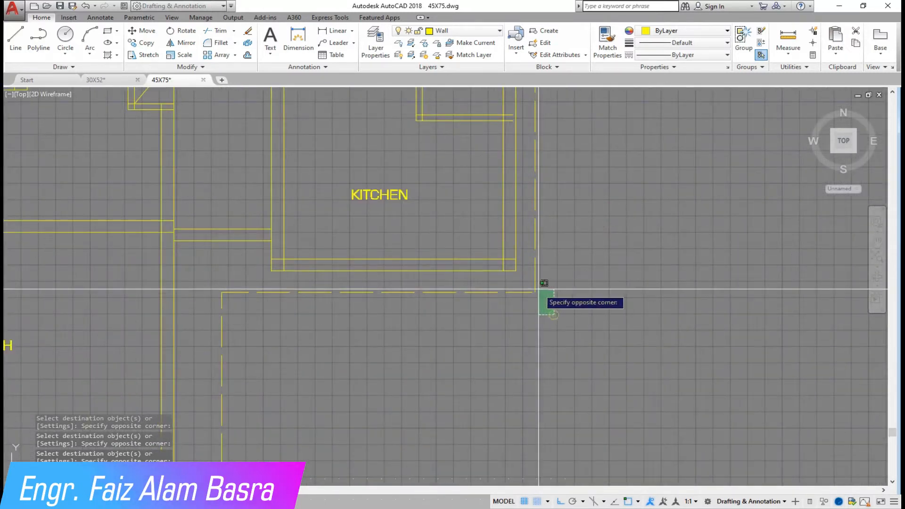
{"action": "scroll", "coordinate": [561, 320], "scroll_direction": "down", "scroll_amount": 5}
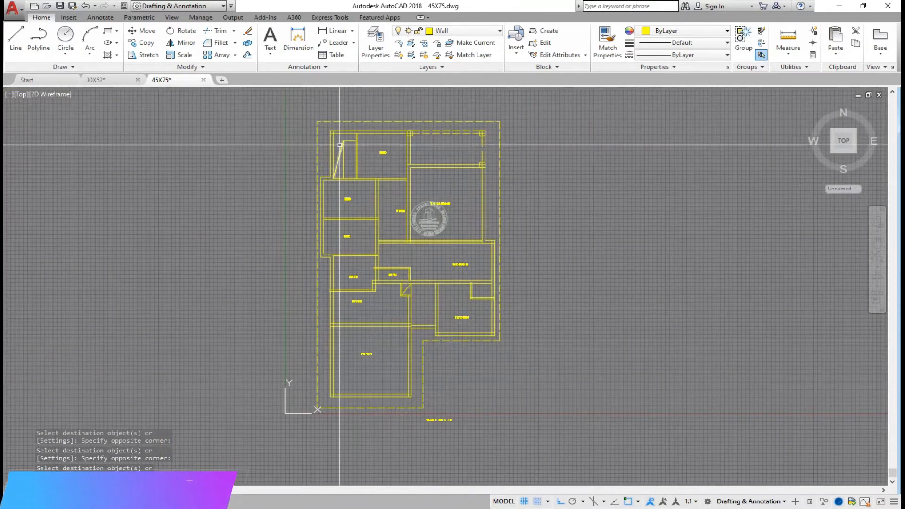
- Trim the overlapping wall lines at the building's upper-left corner and where the upper bedroom's partition meets the outer wall
{"action": "scroll", "coordinate": [343, 134], "scroll_direction": "up", "scroll_amount": 6}
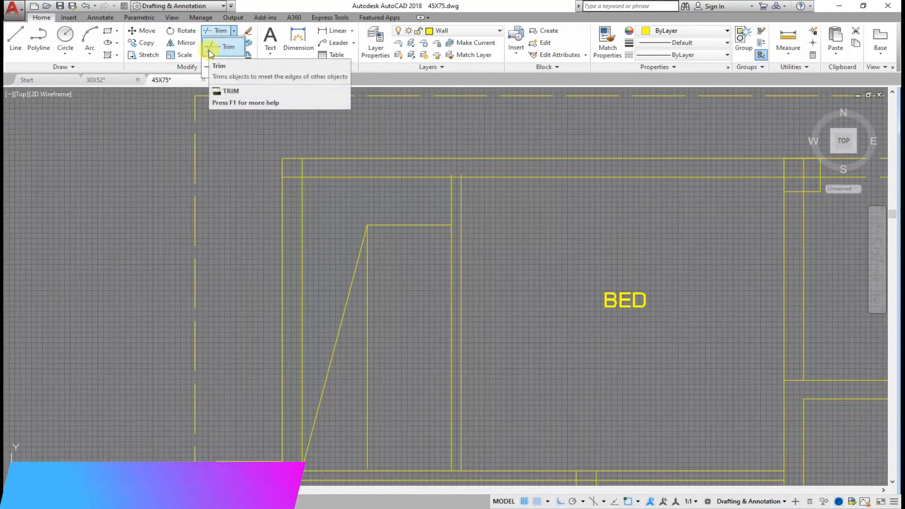
{"action": "left_click", "coordinate": [210, 49]}
{"action": "key", "text": "Return"}
{"action": "scroll", "coordinate": [303, 166], "scroll_direction": "up", "scroll_amount": 6}
{"action": "left_click", "coordinate": [269, 240]}
{"action": "left_click", "coordinate": [259, 201]}
{"action": "scroll", "coordinate": [260, 200], "scroll_direction": "down", "scroll_amount": 6}
{"action": "scroll", "coordinate": [334, 205], "scroll_direction": "up", "scroll_amount": 6}
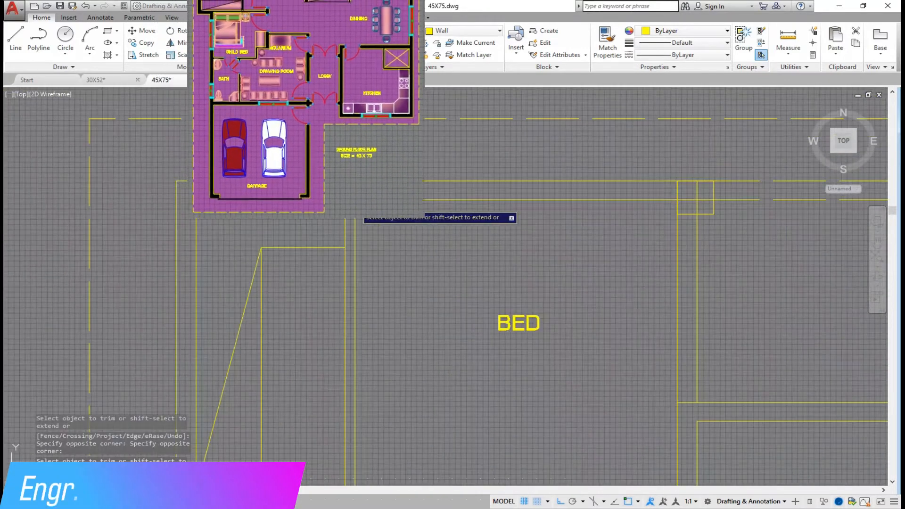
{"action": "left_click", "coordinate": [304, 248]}
{"action": "left_click", "coordinate": [294, 229]}
- Trim the wall lines that cross the column at the upper bedroom's right-hand corner
{"action": "scroll", "coordinate": [275, 211], "scroll_direction": "down", "scroll_amount": 6}
{"action": "scroll", "coordinate": [653, 210], "scroll_direction": "up", "scroll_amount": 6}
{"action": "left_click", "coordinate": [587, 257]}
{"action": "left_click", "coordinate": [556, 219]}
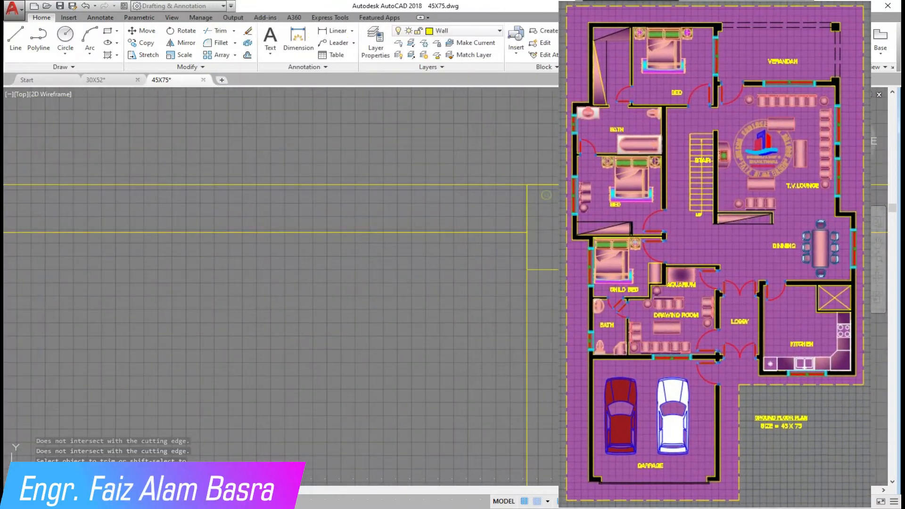
{"action": "scroll", "coordinate": [474, 153], "scroll_direction": "down", "scroll_amount": 3}
{"action": "scroll", "coordinate": [569, 209], "scroll_direction": "up", "scroll_amount": 6}
{"action": "left_click", "coordinate": [531, 198]}
{"action": "left_click", "coordinate": [528, 161]}
- Trim the wall lines overlapping the right-hand columns of the unlabelled space above the T.V. LOUNGE
{"action": "scroll", "coordinate": [415, 193], "scroll_direction": "down", "scroll_amount": 6}
{"action": "scroll", "coordinate": [592, 190], "scroll_direction": "up", "scroll_amount": 6}
{"action": "left_click", "coordinate": [659, 197]}
{"action": "left_click", "coordinate": [603, 148]}
{"action": "scroll", "coordinate": [616, 116], "scroll_direction": "down", "scroll_amount": 5}
{"action": "scroll", "coordinate": [625, 325], "scroll_direction": "up", "scroll_amount": 4}
{"action": "left_click", "coordinate": [621, 321]}
{"action": "left_click", "coordinate": [542, 265]}
{"action": "scroll", "coordinate": [653, 232], "scroll_direction": "down", "scroll_amount": 6}
{"action": "scroll", "coordinate": [648, 254], "scroll_direction": "up", "scroll_amount": 4}
{"action": "scroll", "coordinate": [653, 287], "scroll_direction": "up", "scroll_amount": 2}
{"action": "left_click", "coordinate": [708, 318]}
{"action": "left_click", "coordinate": [688, 194]}
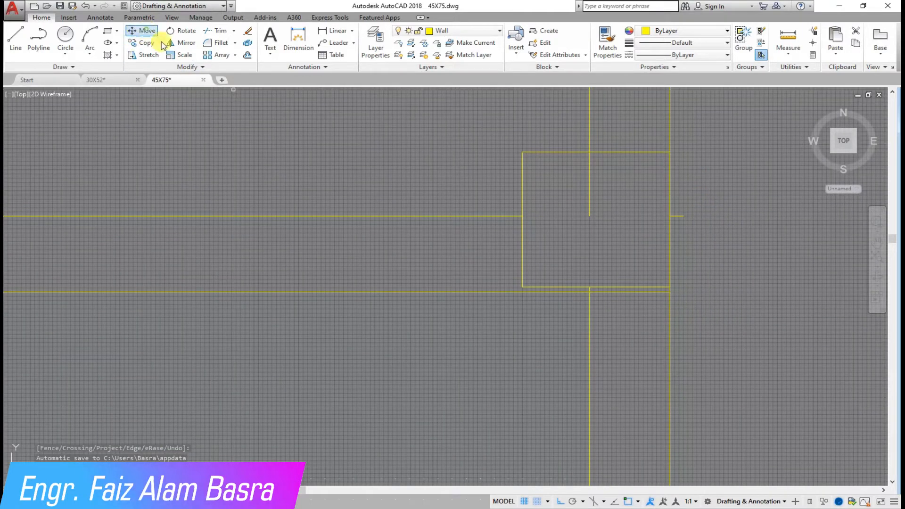
- Move the square column at the T.V. LOUNGE's upper-right corner so its lower edge is flush with the wall line
{"action": "left_click", "coordinate": [514, 145]}
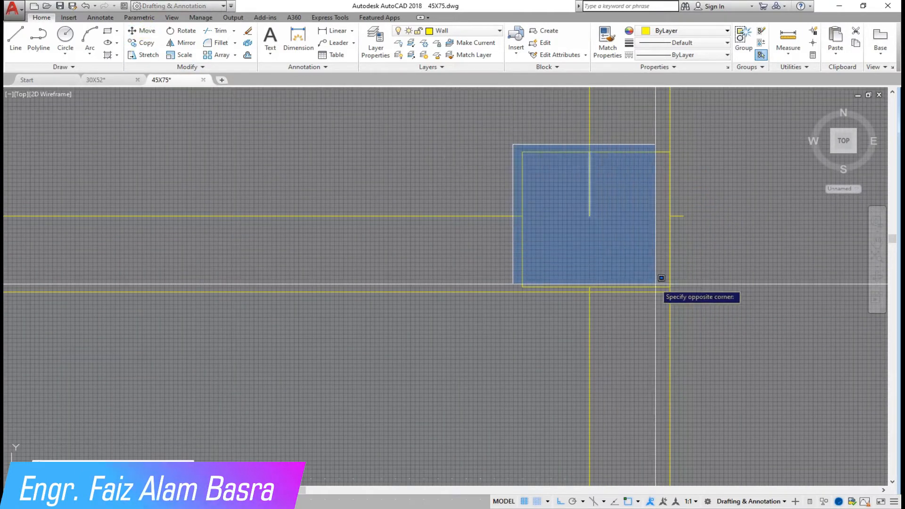
{"action": "left_click", "coordinate": [698, 303]}
{"action": "scroll", "coordinate": [537, 289], "scroll_direction": "up", "scroll_amount": 3}
{"action": "scroll", "coordinate": [486, 328], "scroll_direction": "down", "scroll_amount": 4}
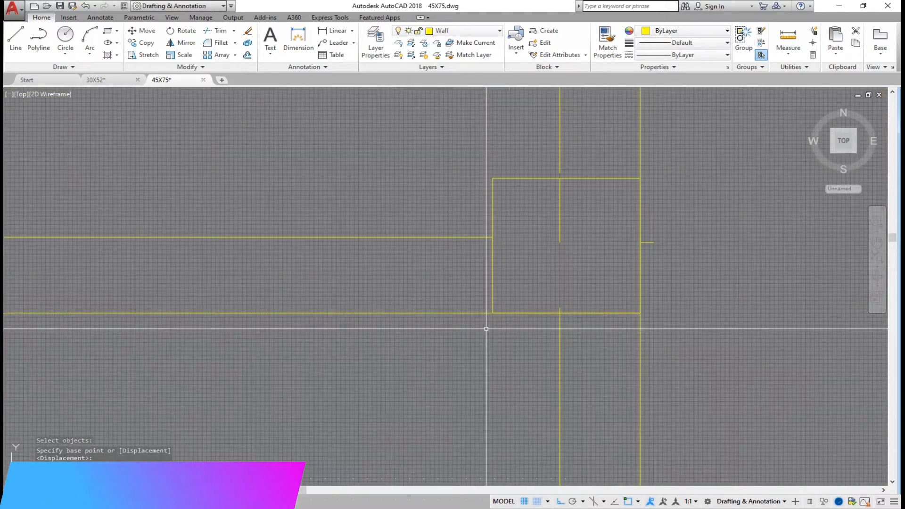
- Erase the leftover line stubs inside and beside the column at the T.V. LOUNGE corner
{"action": "left_click", "coordinate": [581, 274]}
{"action": "left_click", "coordinate": [546, 225]}
{"action": "left_click", "coordinate": [671, 257]}
{"action": "left_click", "coordinate": [651, 224]}
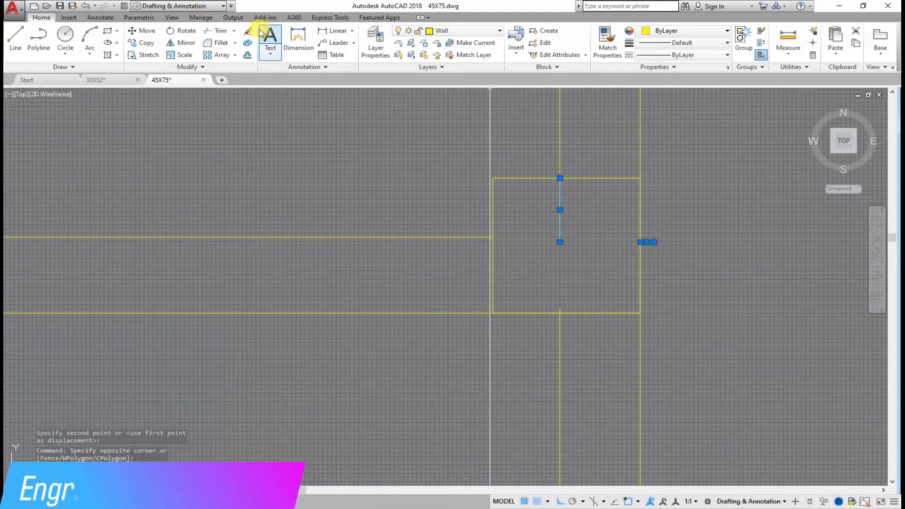
- Trim the overlapping lines where the partition between the two lower bedrooms meets the stair-side wall
{"action": "scroll", "coordinate": [541, 148], "scroll_direction": "down", "scroll_amount": 6}
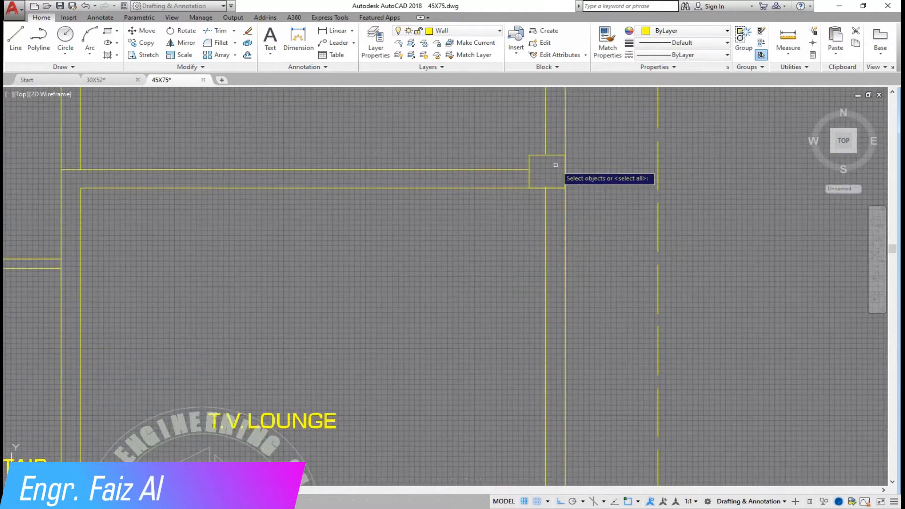
{"action": "scroll", "coordinate": [580, 165], "scroll_direction": "down", "scroll_amount": 4}
{"action": "scroll", "coordinate": [304, 363], "scroll_direction": "up", "scroll_amount": 2}
{"action": "key", "text": "Return"}
{"action": "scroll", "coordinate": [162, 258], "scroll_direction": "up", "scroll_amount": 4}
{"action": "scroll", "coordinate": [304, 272], "scroll_direction": "up", "scroll_amount": 2}
{"action": "left_click", "coordinate": [635, 301]}
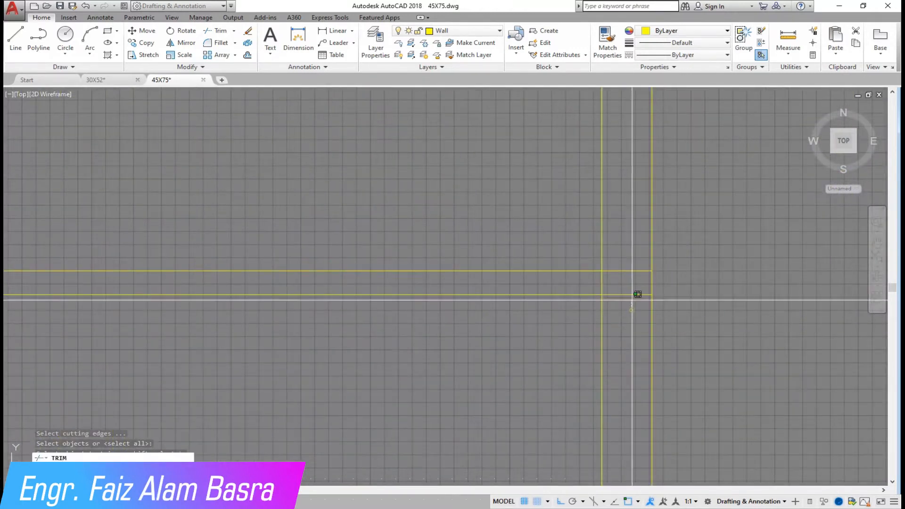
{"action": "left_click", "coordinate": [626, 262]}
{"action": "left_click", "coordinate": [624, 287]}
{"action": "left_click", "coordinate": [589, 278]}
- Trim the overlapping wall lines around the dining area, including where the dining-kitchen wall meets the outer wall
{"action": "scroll", "coordinate": [561, 266], "scroll_direction": "down", "scroll_amount": 6}
{"action": "scroll", "coordinate": [379, 269], "scroll_direction": "up", "scroll_amount": 6}
{"action": "scroll", "coordinate": [330, 264], "scroll_direction": "down", "scroll_amount": 6}
{"action": "scroll", "coordinate": [470, 186], "scroll_direction": "up", "scroll_amount": 6}
{"action": "scroll", "coordinate": [490, 249], "scroll_direction": "down", "scroll_amount": 2}
{"action": "scroll", "coordinate": [263, 224], "scroll_direction": "up", "scroll_amount": 4}
{"action": "left_click", "coordinate": [272, 225]}
{"action": "left_click", "coordinate": [271, 206]}
{"action": "scroll", "coordinate": [452, 256], "scroll_direction": "down", "scroll_amount": 4}
{"action": "scroll", "coordinate": [332, 257], "scroll_direction": "down", "scroll_amount": 4}
{"action": "scroll", "coordinate": [602, 409], "scroll_direction": "down", "scroll_amount": 4}
{"action": "scroll", "coordinate": [633, 397], "scroll_direction": "up", "scroll_amount": 4}
{"action": "scroll", "coordinate": [633, 441], "scroll_direction": "down", "scroll_amount": 4}
{"action": "scroll", "coordinate": [640, 366], "scroll_direction": "up", "scroll_amount": 5}
{"action": "left_click", "coordinate": [640, 367]}
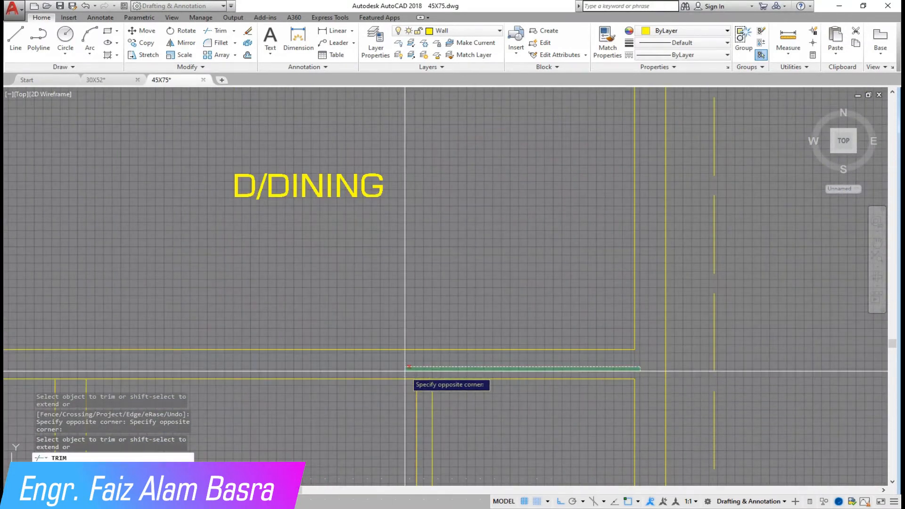
- Trim the overlapping lines where the kitchen's small corner enclosure meets the dining wall and the outer wall
{"action": "scroll", "coordinate": [594, 316], "scroll_direction": "down", "scroll_amount": 4}
{"action": "scroll", "coordinate": [543, 406], "scroll_direction": "up", "scroll_amount": 6}
{"action": "left_click", "coordinate": [486, 276]}
{"action": "left_click", "coordinate": [485, 291]}
{"action": "scroll", "coordinate": [415, 287], "scroll_direction": "down", "scroll_amount": 4}
{"action": "scroll", "coordinate": [603, 293], "scroll_direction": "up", "scroll_amount": 6}
{"action": "left_click", "coordinate": [554, 321]}
{"action": "left_click", "coordinate": [524, 265]}
{"action": "left_click", "coordinate": [508, 284]}
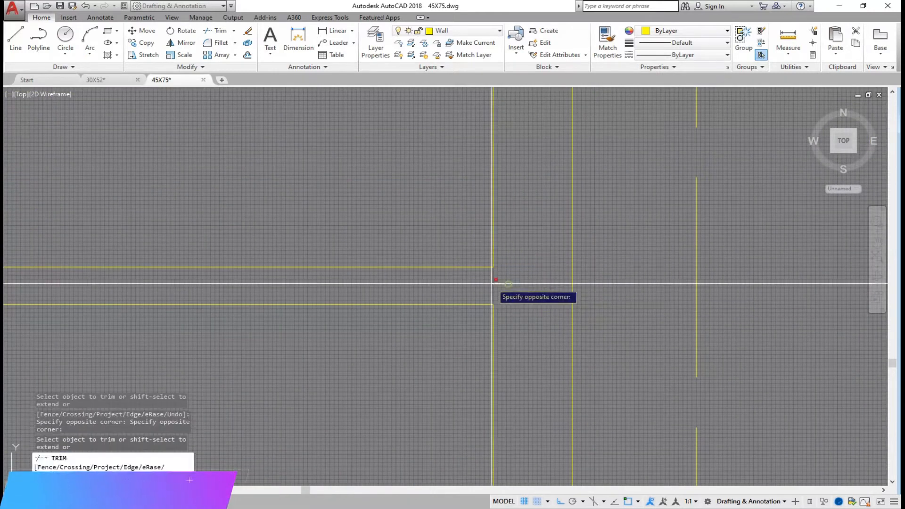
{"action": "left_click", "coordinate": [483, 287]}
- Trim the overlapping lines where the small duct with the diagonal meets the store's right-hand wall
{"action": "scroll", "coordinate": [608, 275], "scroll_direction": "down", "scroll_amount": 5}
{"action": "scroll", "coordinate": [474, 219], "scroll_direction": "down", "scroll_amount": 4}
{"action": "scroll", "coordinate": [307, 210], "scroll_direction": "up", "scroll_amount": 7}
{"action": "scroll", "coordinate": [287, 227], "scroll_direction": "down", "scroll_amount": 4}
{"action": "scroll", "coordinate": [319, 309], "scroll_direction": "up", "scroll_amount": 6}
{"action": "left_click", "coordinate": [544, 316]}
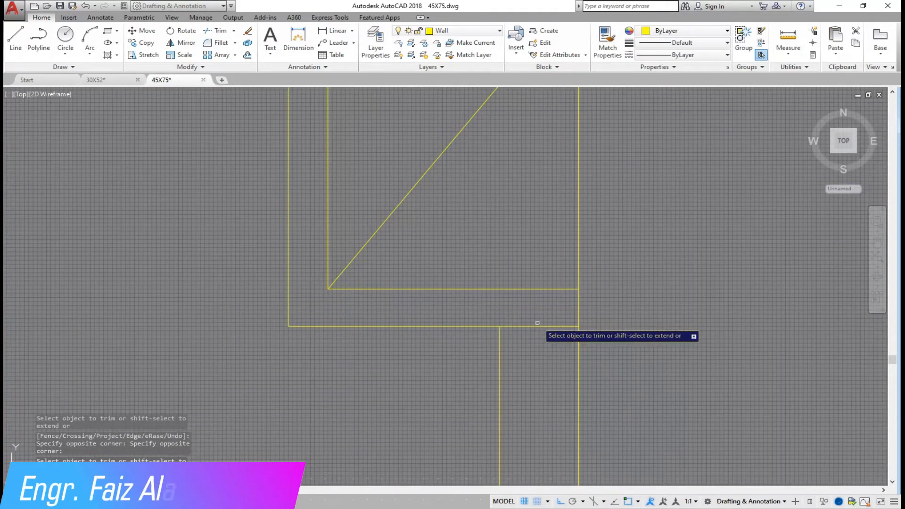
- Trim the overlapping wall lines at the bath-store wall's corner and at its junction with the outer wall
{"action": "scroll", "coordinate": [325, 253], "scroll_direction": "down", "scroll_amount": 4}
{"action": "scroll", "coordinate": [340, 217], "scroll_direction": "up", "scroll_amount": 6}
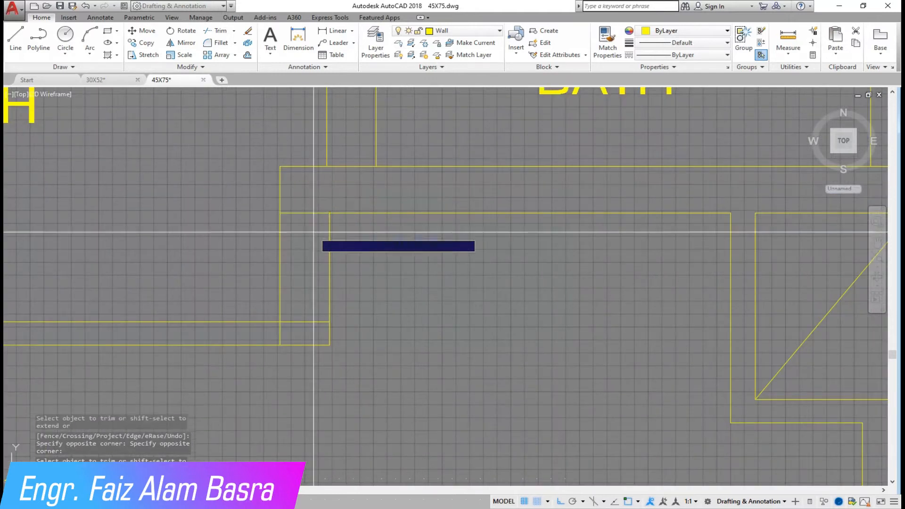
{"action": "scroll", "coordinate": [295, 332], "scroll_direction": "down", "scroll_amount": 4}
{"action": "scroll", "coordinate": [167, 331], "scroll_direction": "up", "scroll_amount": 6}
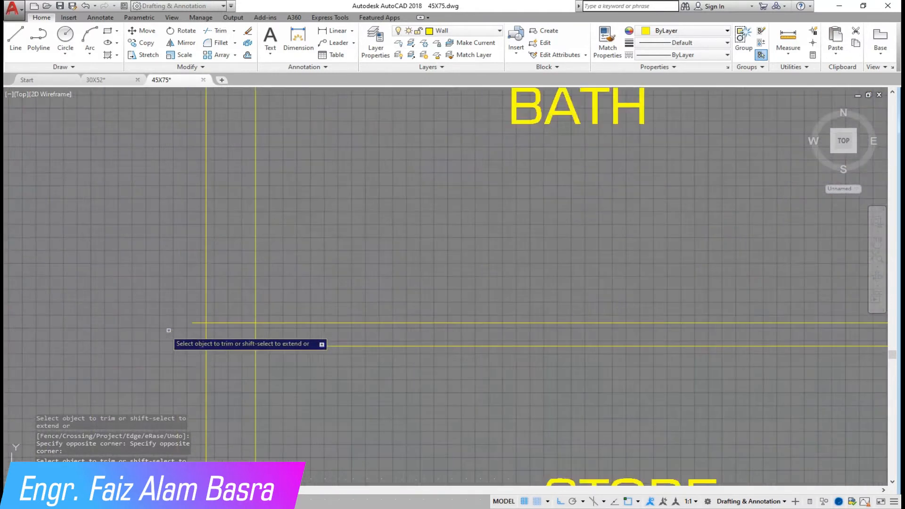
{"action": "scroll", "coordinate": [274, 340], "scroll_direction": "down", "scroll_amount": 4}
{"action": "scroll", "coordinate": [303, 226], "scroll_direction": "up", "scroll_amount": 6}
{"action": "left_click", "coordinate": [292, 291]}
- Trim the overlapping wall lines where the store-porch wall meets the passage walls
{"action": "scroll", "coordinate": [221, 260], "scroll_direction": "down", "scroll_amount": 4}
{"action": "scroll", "coordinate": [734, 260], "scroll_direction": "up", "scroll_amount": 4}
{"action": "left_click", "coordinate": [730, 294]}
{"action": "left_click", "coordinate": [713, 186]}
{"action": "left_click", "coordinate": [691, 232]}
{"action": "left_click", "coordinate": [649, 240]}
{"action": "scroll", "coordinate": [397, 249], "scroll_direction": "down", "scroll_amount": 4}
{"action": "scroll", "coordinate": [501, 264], "scroll_direction": "up", "scroll_amount": 2}
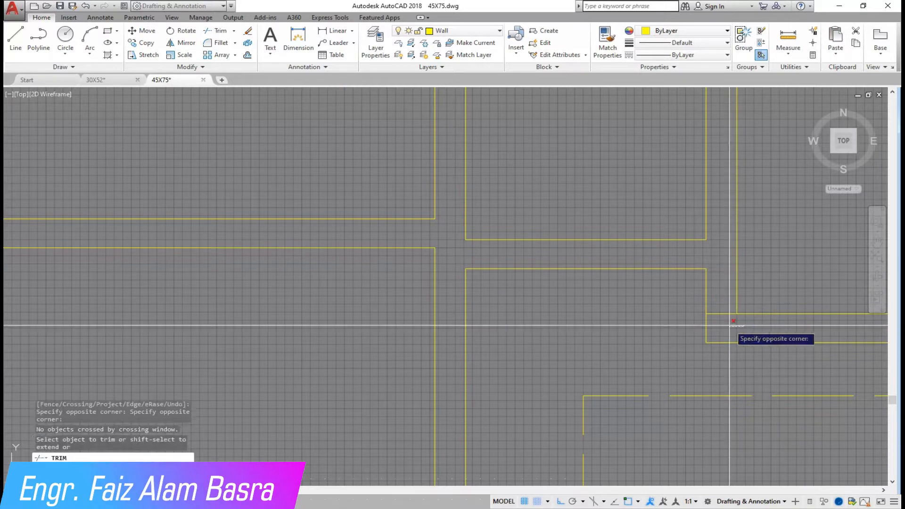
- Trim the overlapping wall lines at the kitchen's lower corners and at the porch's outer corner
{"action": "scroll", "coordinate": [415, 269], "scroll_direction": "down", "scroll_amount": 4}
{"action": "scroll", "coordinate": [509, 401], "scroll_direction": "up", "scroll_amount": 4}
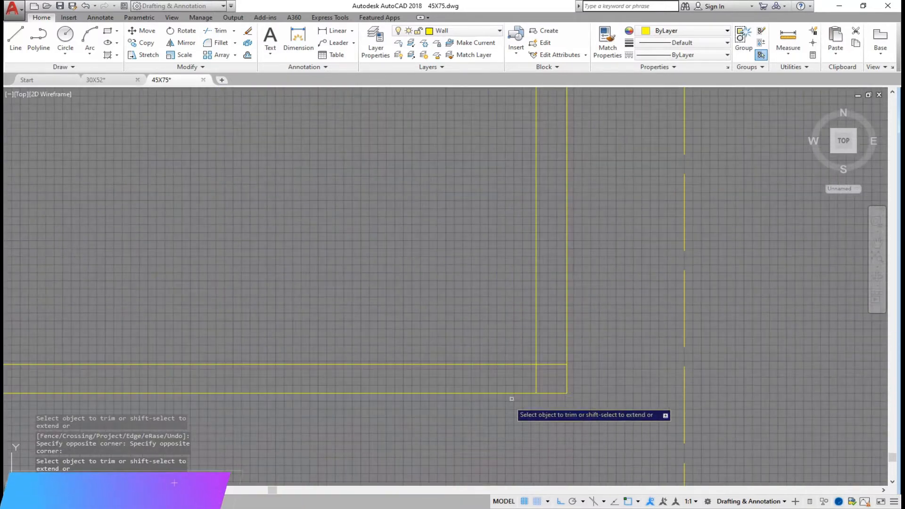
{"action": "scroll", "coordinate": [450, 395], "scroll_direction": "down", "scroll_amount": 2}
{"action": "scroll", "coordinate": [343, 383], "scroll_direction": "up", "scroll_amount": 3}
{"action": "scroll", "coordinate": [317, 385], "scroll_direction": "down", "scroll_amount": 3}
{"action": "scroll", "coordinate": [544, 379], "scroll_direction": "up", "scroll_amount": 3}
{"action": "scroll", "coordinate": [410, 402], "scroll_direction": "down", "scroll_amount": 3}
{"action": "scroll", "coordinate": [501, 376], "scroll_direction": "up", "scroll_amount": 3}
{"action": "scroll", "coordinate": [598, 299], "scroll_direction": "up", "scroll_amount": 2}
{"action": "scroll", "coordinate": [524, 339], "scroll_direction": "down", "scroll_amount": 5}
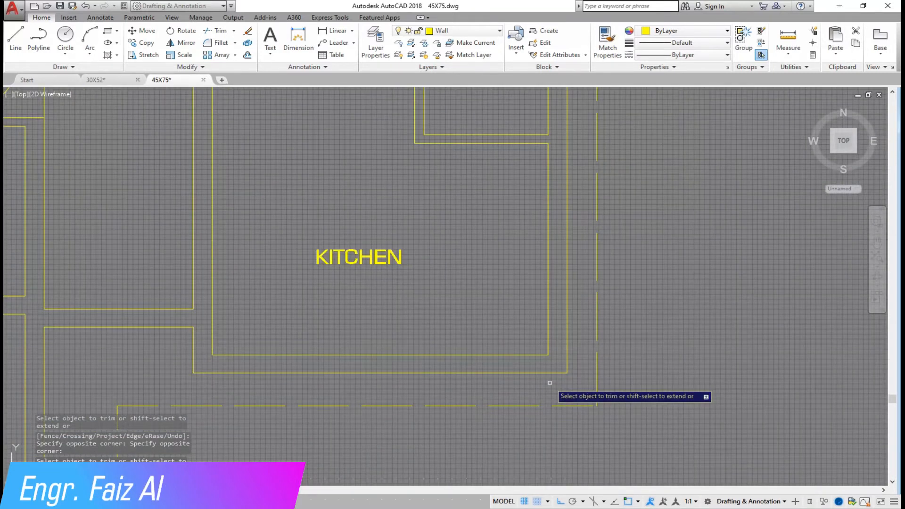
- Trim the wall lines across the junctions of the kitchen's corner enclosure and the small bath's right wall with the dining wall
{"action": "scroll", "coordinate": [520, 300], "scroll_direction": "up", "scroll_amount": 5}
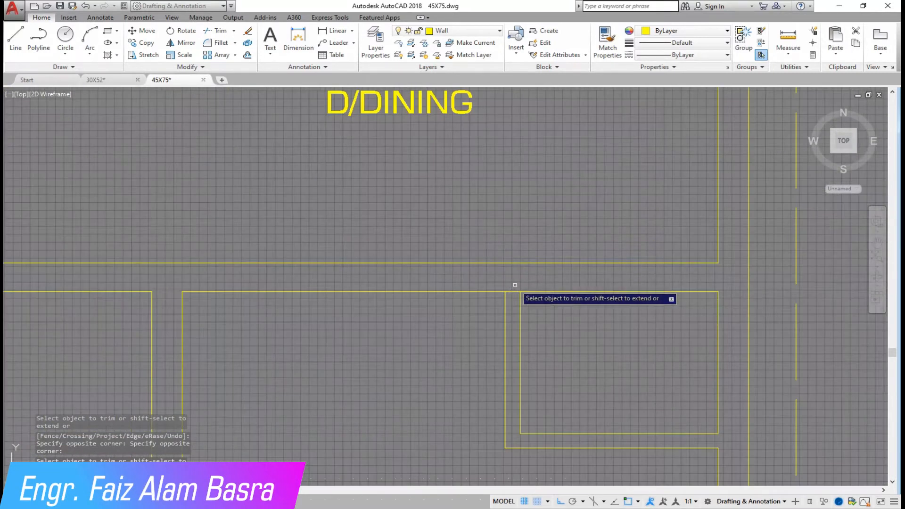
{"action": "scroll", "coordinate": [514, 303], "scroll_direction": "down", "scroll_amount": 4}
{"action": "left_click", "coordinate": [540, 329]}
{"action": "left_click", "coordinate": [287, 252]}
{"action": "scroll", "coordinate": [287, 252], "scroll_direction": "up", "scroll_amount": 5}
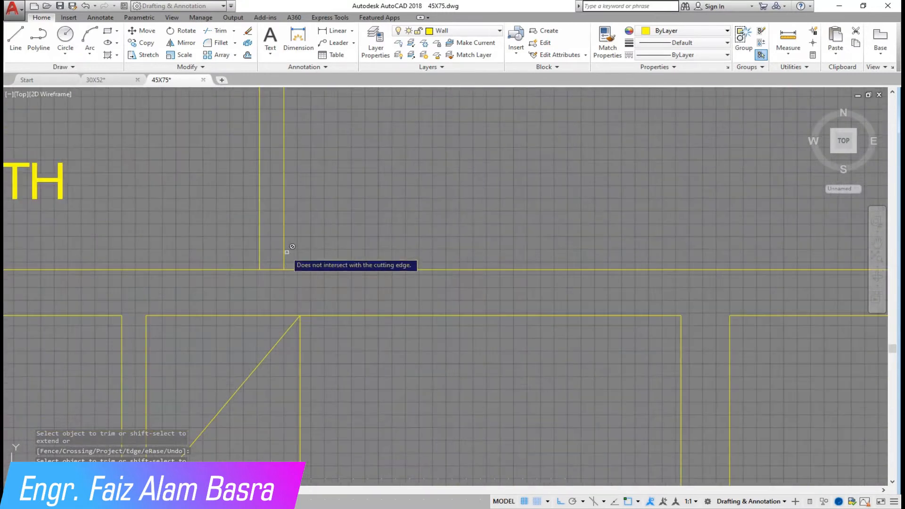
{"action": "left_click", "coordinate": [271, 268]}
{"action": "left_click", "coordinate": [277, 281]}
- Trim the overlapping lines where the small bath's upper wall and the bed-bath wall meet the vertical wall between them
{"action": "scroll", "coordinate": [493, 301], "scroll_direction": "down", "scroll_amount": 4}
{"action": "scroll", "coordinate": [423, 225], "scroll_direction": "up", "scroll_amount": 7}
{"action": "left_click", "coordinate": [398, 218]}
{"action": "left_click", "coordinate": [346, 212]}
{"action": "scroll", "coordinate": [608, 307], "scroll_direction": "down", "scroll_amount": 3}
{"action": "scroll", "coordinate": [279, 335], "scroll_direction": "up", "scroll_amount": 5}
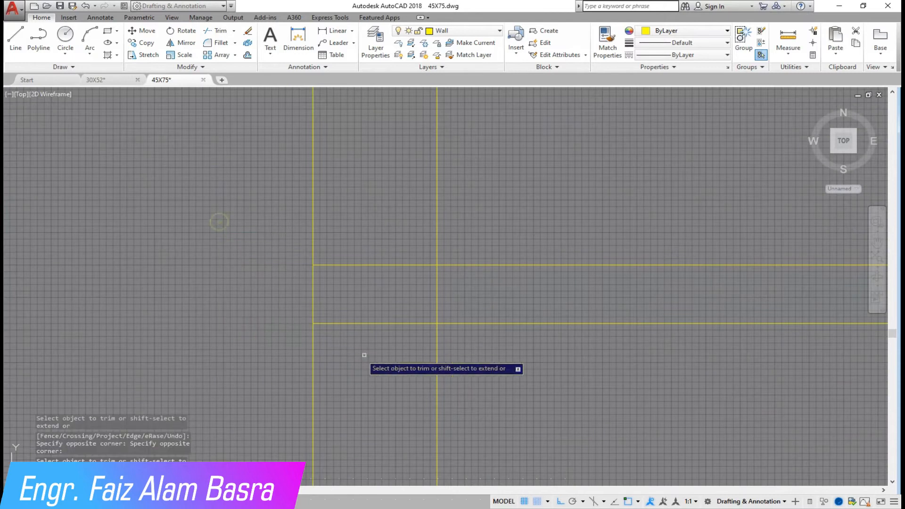
{"action": "scroll", "coordinate": [397, 414], "scroll_direction": "down", "scroll_amount": 4}
{"action": "left_click", "coordinate": [396, 209]}
{"action": "left_click", "coordinate": [385, 134]}
{"action": "left_click", "coordinate": [377, 163]}
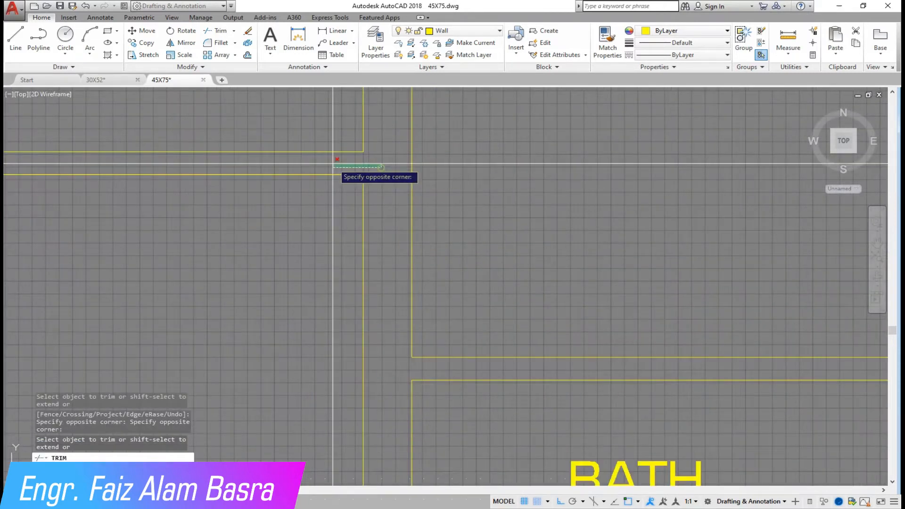
{"action": "left_click", "coordinate": [358, 160]}
- Trim the overlapping wall lines where the stair, upper bed and T.V. lounge walls meet
{"action": "scroll", "coordinate": [395, 313], "scroll_direction": "down", "scroll_amount": 6}
{"action": "scroll", "coordinate": [376, 330], "scroll_direction": "down", "scroll_amount": 2}
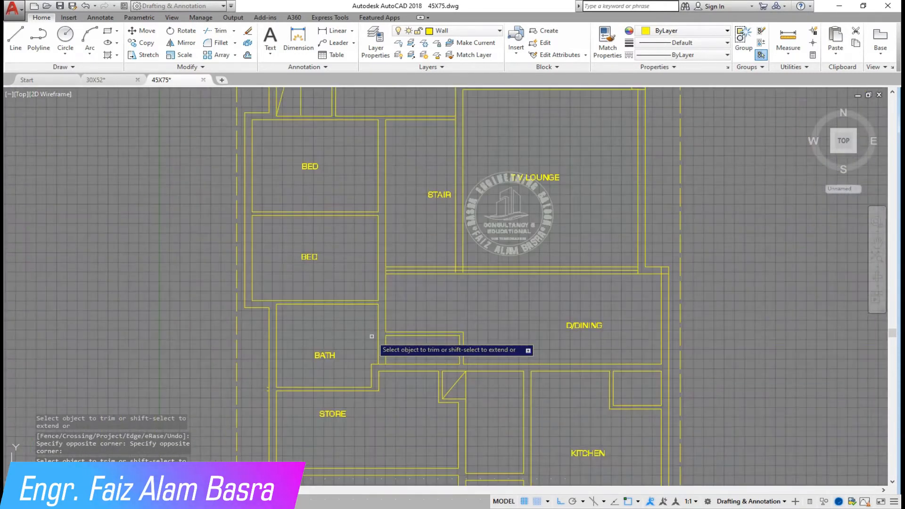
{"action": "scroll", "coordinate": [399, 222], "scroll_direction": "down", "scroll_amount": 4}
{"action": "scroll", "coordinate": [431, 225], "scroll_direction": "up", "scroll_amount": 8}
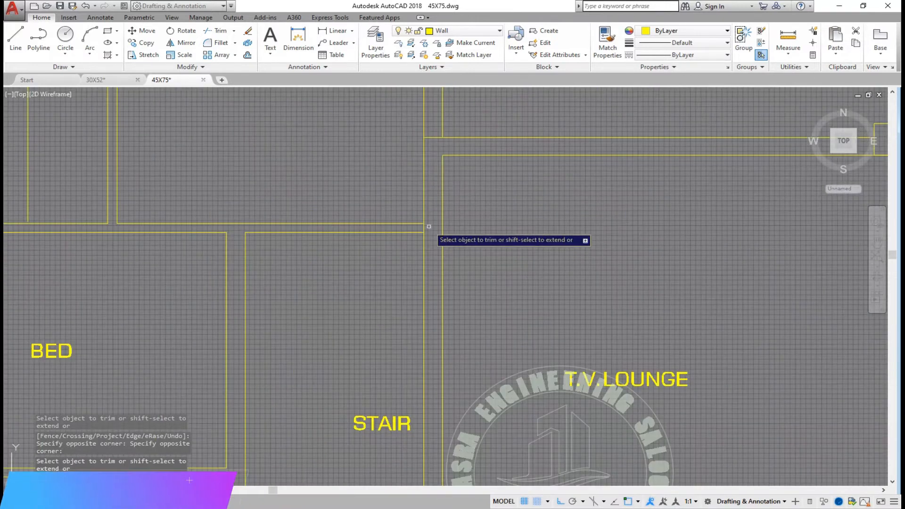
{"action": "scroll", "coordinate": [449, 225], "scroll_direction": "down", "scroll_amount": 2}
{"action": "scroll", "coordinate": [433, 197], "scroll_direction": "up", "scroll_amount": 4}
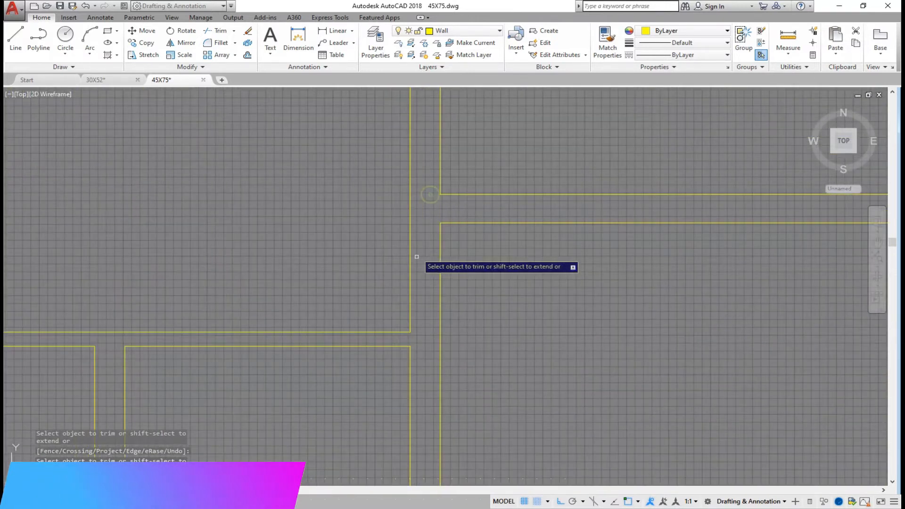
{"action": "scroll", "coordinate": [421, 283], "scroll_direction": "down", "scroll_amount": 4}
{"action": "scroll", "coordinate": [427, 124], "scroll_direction": "up", "scroll_amount": 6}
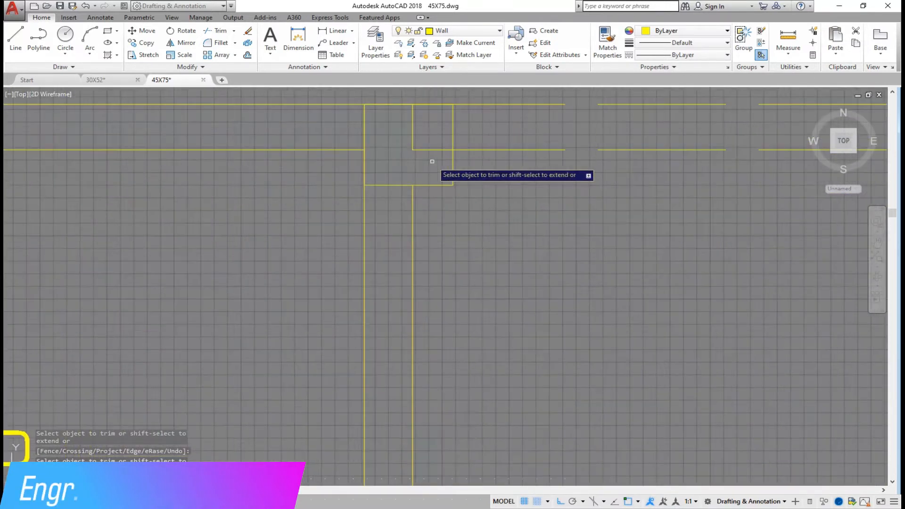
- Erase the leftover wall lines inside the square columns around the open area above the T.V. lounge
{"action": "right_click", "coordinate": [432, 157]}
{"action": "left_click", "coordinate": [434, 163]}
{"action": "left_click", "coordinate": [432, 163]}
{"action": "left_click", "coordinate": [409, 129]}
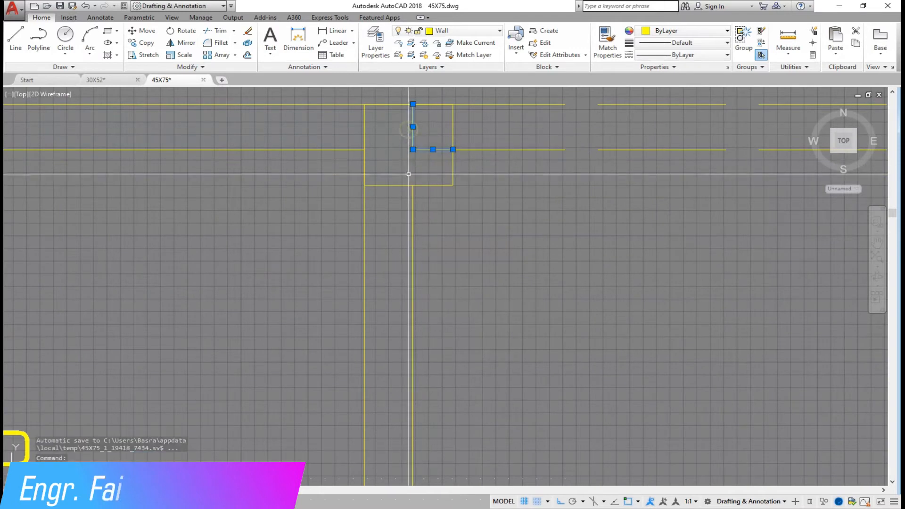
{"action": "scroll", "coordinate": [606, 212], "scroll_direction": "down", "scroll_amount": 4}
{"action": "scroll", "coordinate": [522, 192], "scroll_direction": "up", "scroll_amount": 6}
{"action": "left_click", "coordinate": [247, 31]}
- Match the properties of the dashed boundary line onto the two lines between the open area's right-hand columns
{"action": "scroll", "coordinate": [514, 184], "scroll_direction": "down", "scroll_amount": 2}
{"action": "scroll", "coordinate": [557, 194], "scroll_direction": "down", "scroll_amount": 2}
{"action": "scroll", "coordinate": [581, 308], "scroll_direction": "up", "scroll_amount": 2}
{"action": "scroll", "coordinate": [613, 309], "scroll_direction": "down", "scroll_amount": 2}
{"action": "scroll", "coordinate": [560, 230], "scroll_direction": "up", "scroll_amount": 1}
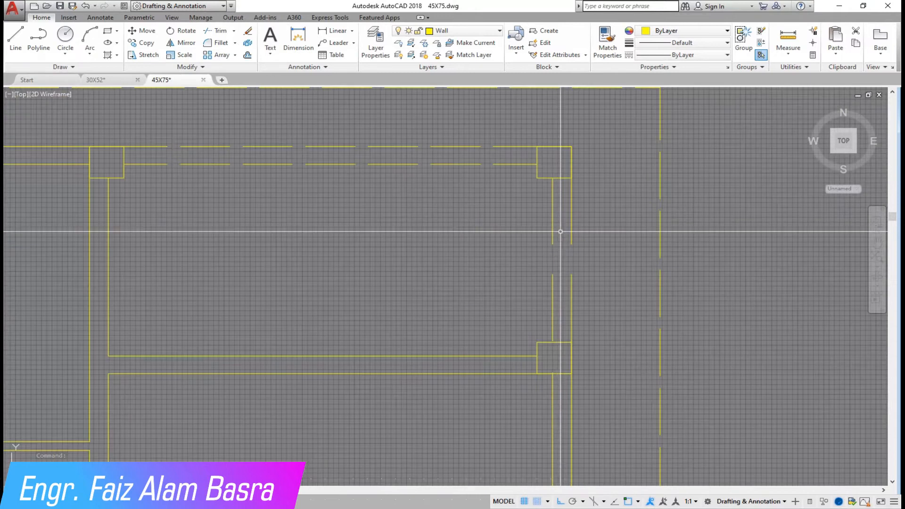
{"action": "left_click", "coordinate": [661, 167]}
{"action": "left_click", "coordinate": [587, 230]}
{"action": "left_click", "coordinate": [515, 218]}
{"action": "left_click", "coordinate": [461, 231]}
{"action": "left_click", "coordinate": [434, 121]}
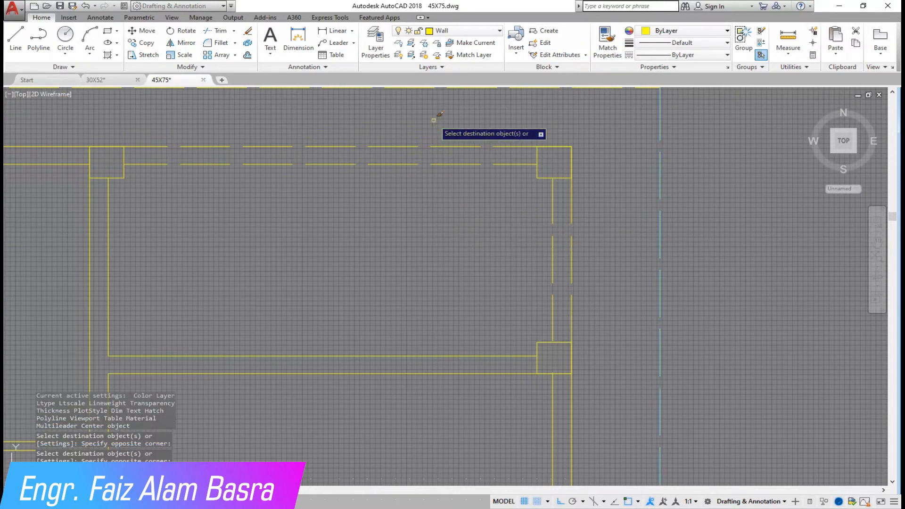
- Review the cleaned floor plan from the upper rooms down to the porch and save the drawing
{"action": "scroll", "coordinate": [475, 236], "scroll_direction": "down", "scroll_amount": 6}
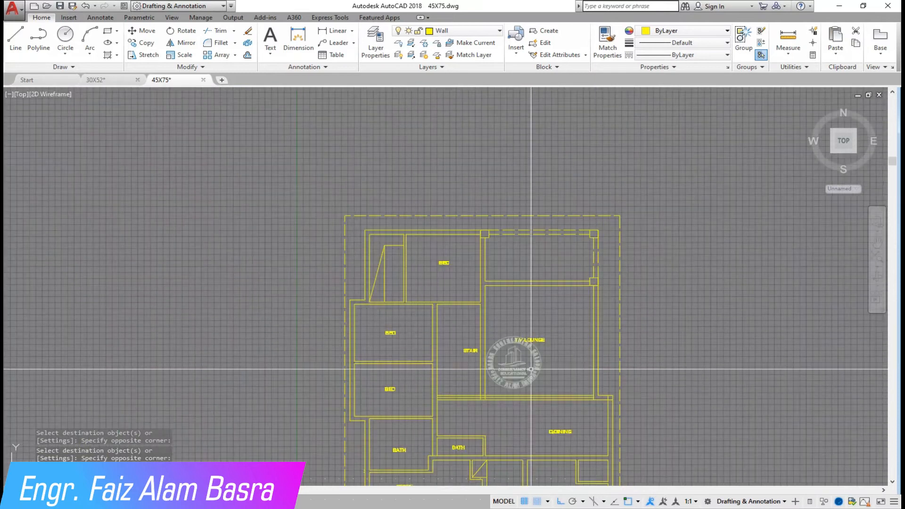
{"action": "scroll", "coordinate": [449, 163], "scroll_direction": "down", "scroll_amount": 2}
{"action": "scroll", "coordinate": [532, 356], "scroll_direction": "up", "scroll_amount": 4}
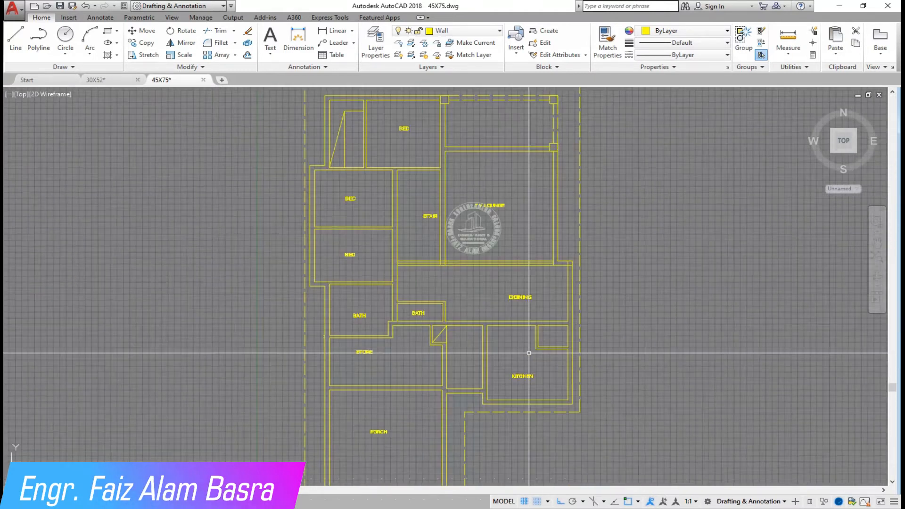
{"action": "scroll", "coordinate": [488, 438], "scroll_direction": "down", "scroll_amount": 3}
{"action": "scroll", "coordinate": [501, 394], "scroll_direction": "up", "scroll_amount": 5}
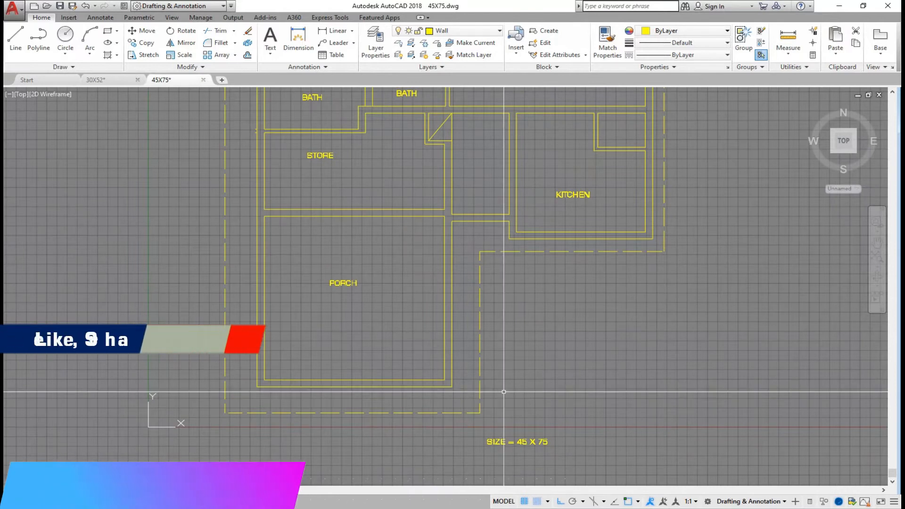
{"action": "scroll", "coordinate": [504, 392], "scroll_direction": "down", "scroll_amount": 3}
{"action": "scroll", "coordinate": [453, 61], "scroll_direction": "up", "scroll_amount": 5}
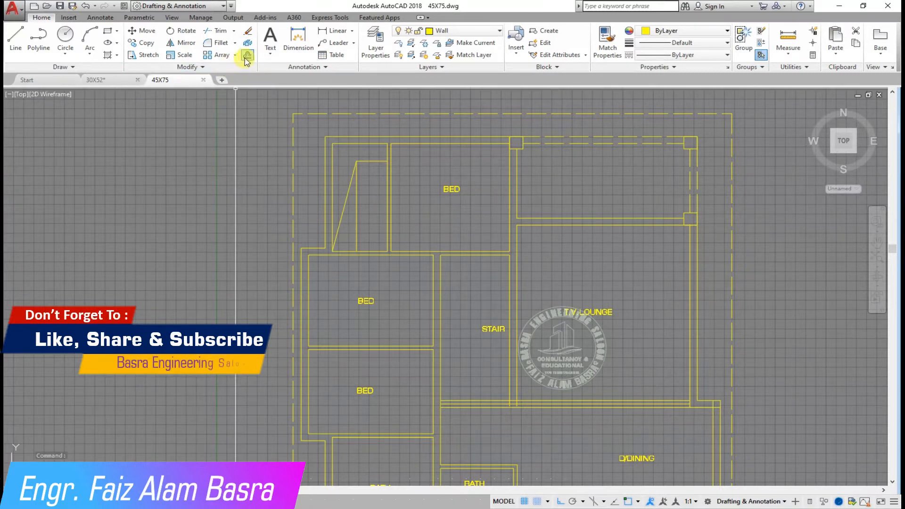
- Offset the upper bed's right wall line 4 1/2" into the bedroom
{"action": "scroll", "coordinate": [390, 253], "scroll_direction": "up", "scroll_amount": 4}
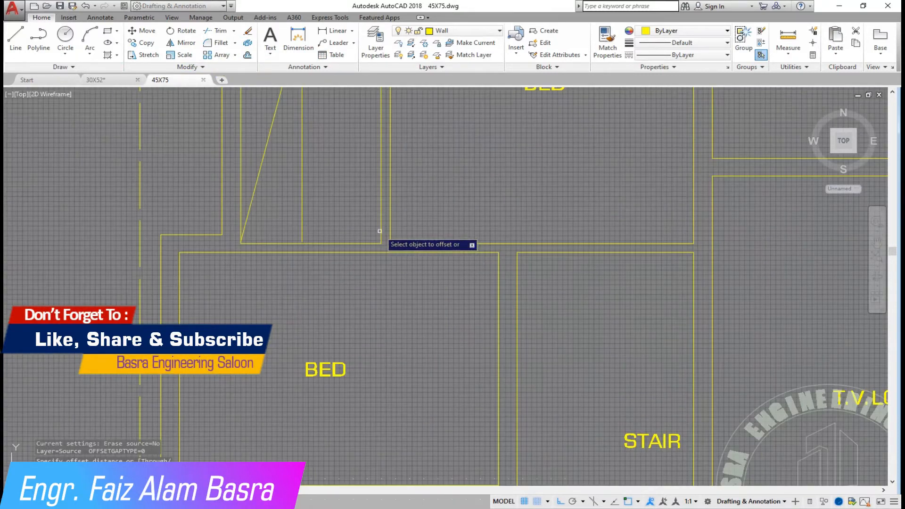
{"action": "scroll", "coordinate": [378, 231], "scroll_direction": "down", "scroll_amount": 2}
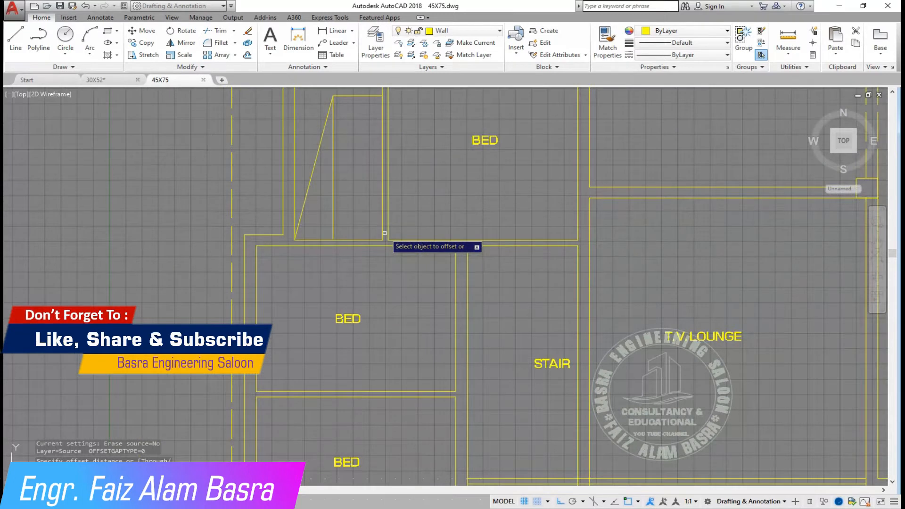
{"action": "scroll", "coordinate": [585, 245], "scroll_direction": "up", "scroll_amount": 3}
{"action": "scroll", "coordinate": [452, 246], "scroll_direction": "down", "scroll_amount": 3}
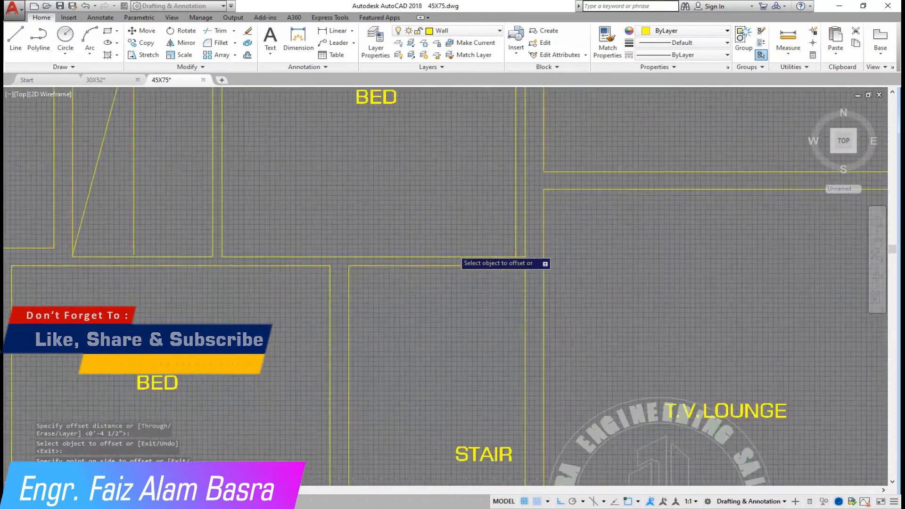
{"action": "scroll", "coordinate": [505, 218], "scroll_direction": "down", "scroll_amount": 3}
{"action": "scroll", "coordinate": [546, 190], "scroll_direction": "up", "scroll_amount": 2}
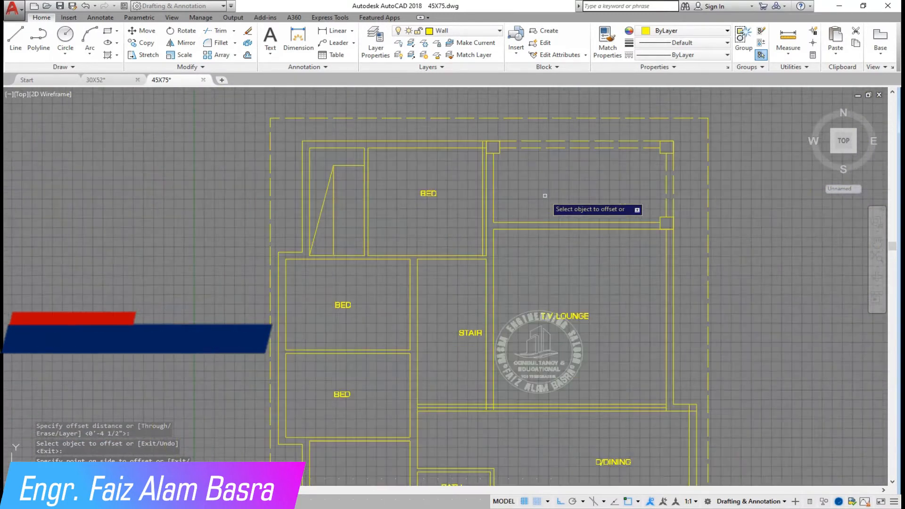
- Offset the left wall line of the open area above the T.V. lounge 4 1/2" into that area
{"action": "scroll", "coordinate": [639, 224], "scroll_direction": "up", "scroll_amount": 1}
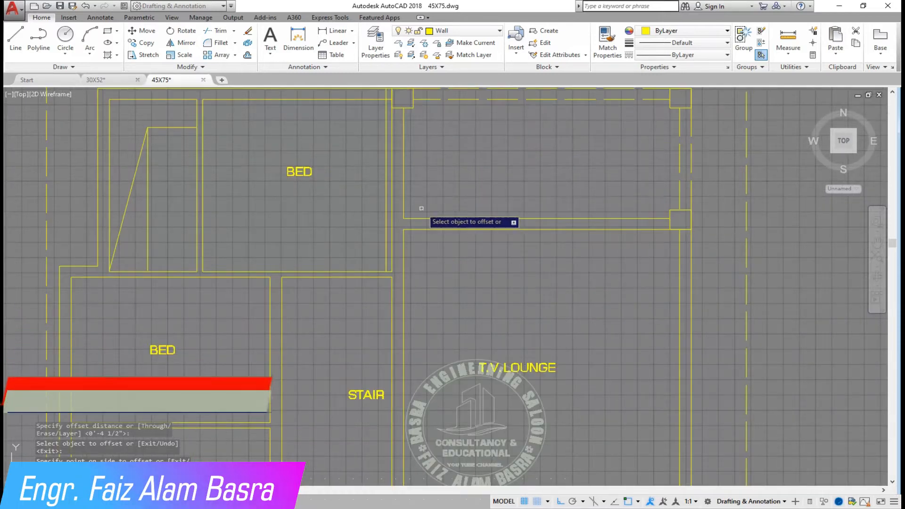
{"action": "left_click", "coordinate": [404, 203]}
{"action": "left_click", "coordinate": [482, 197]}
{"action": "scroll", "coordinate": [415, 253], "scroll_direction": "down", "scroll_amount": 3}
{"action": "scroll", "coordinate": [418, 250], "scroll_direction": "up", "scroll_amount": 4}
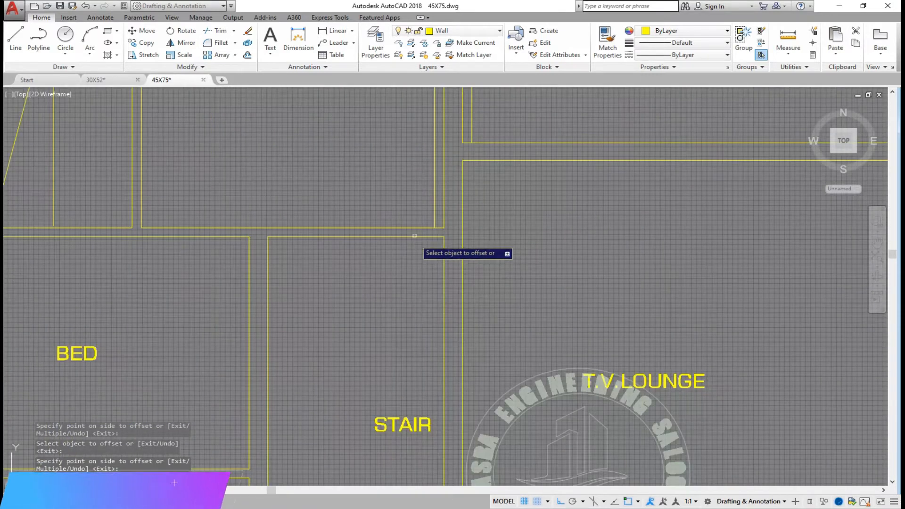
{"action": "scroll", "coordinate": [419, 250], "scroll_direction": "down", "scroll_amount": 2}
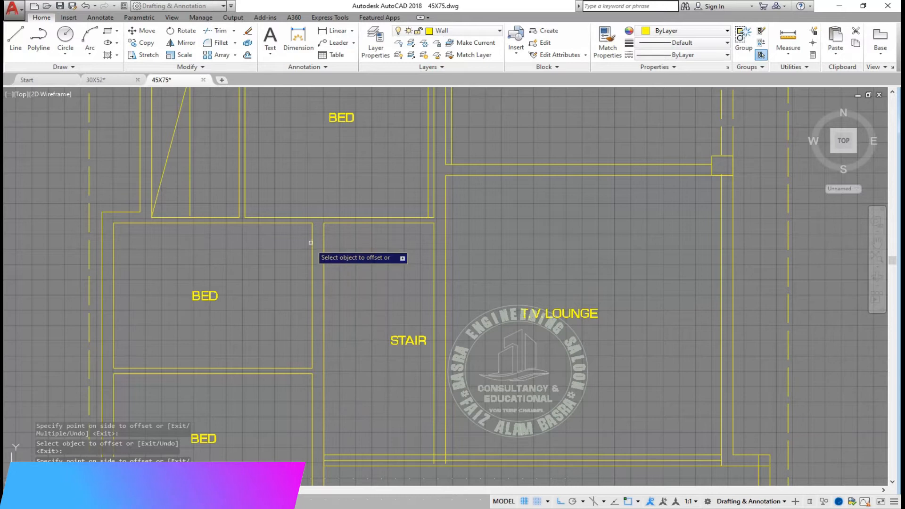
{"action": "scroll", "coordinate": [397, 259], "scroll_direction": "down", "scroll_amount": 2}
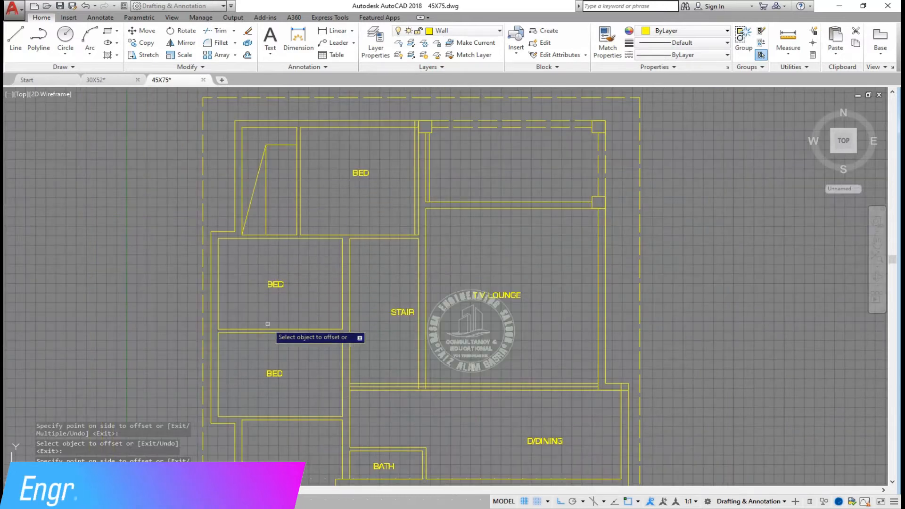
- Offset both faces of the wall between the lower bed and the bath 4 1/2" into their rooms
{"action": "scroll", "coordinate": [299, 243], "scroll_direction": "up", "scroll_amount": 1}
{"action": "scroll", "coordinate": [365, 376], "scroll_direction": "up", "scroll_amount": 3}
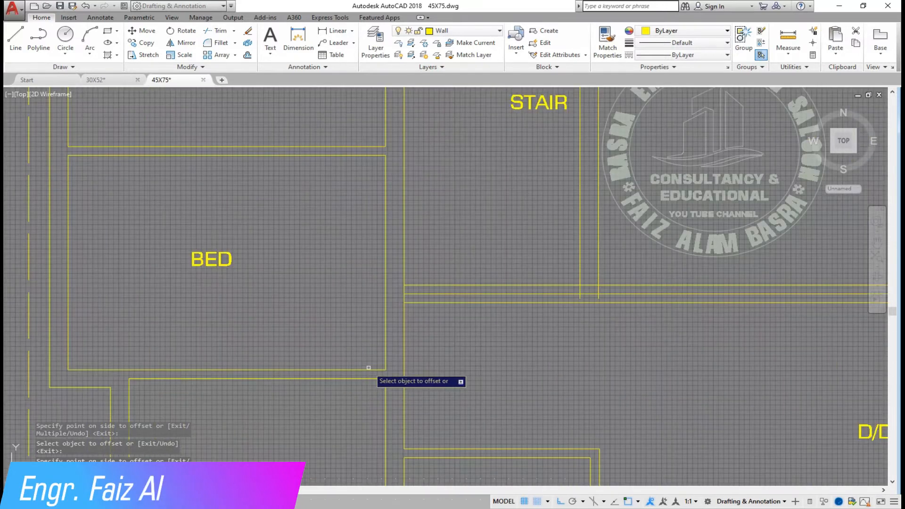
{"action": "scroll", "coordinate": [351, 300], "scroll_direction": "down", "scroll_amount": 2}
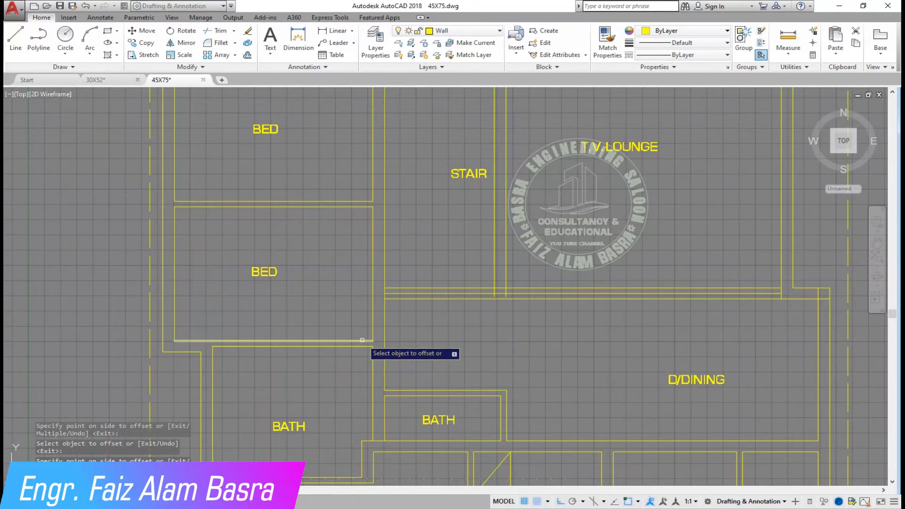
{"action": "scroll", "coordinate": [361, 311], "scroll_direction": "down", "scroll_amount": 5}
{"action": "scroll", "coordinate": [408, 247], "scroll_direction": "up", "scroll_amount": 6}
{"action": "scroll", "coordinate": [419, 238], "scroll_direction": "down", "scroll_amount": 3}
{"action": "scroll", "coordinate": [650, 360], "scroll_direction": "up", "scroll_amount": 3}
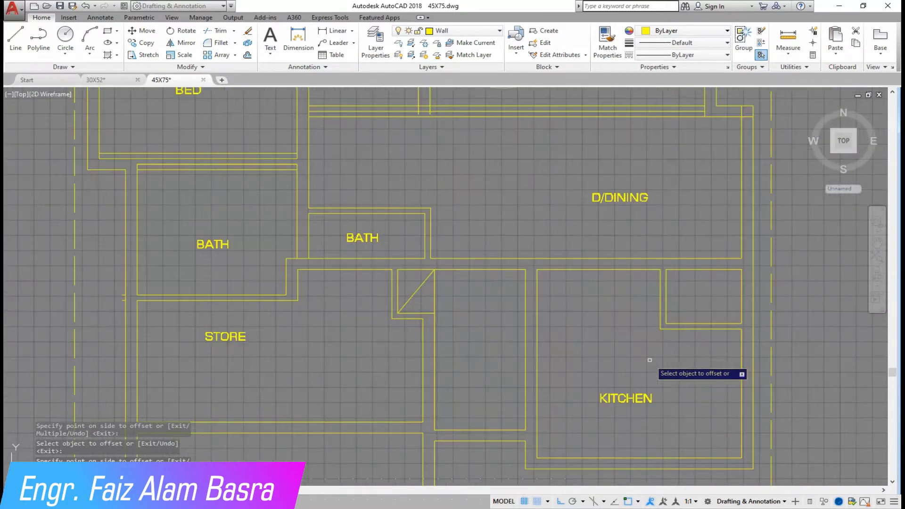
- Offset both faces of the kitchen's left wall 4 1/2", one into the kitchen and one into the adjoining passage
{"action": "left_click", "coordinate": [538, 282]}
{"action": "left_click", "coordinate": [576, 283]}
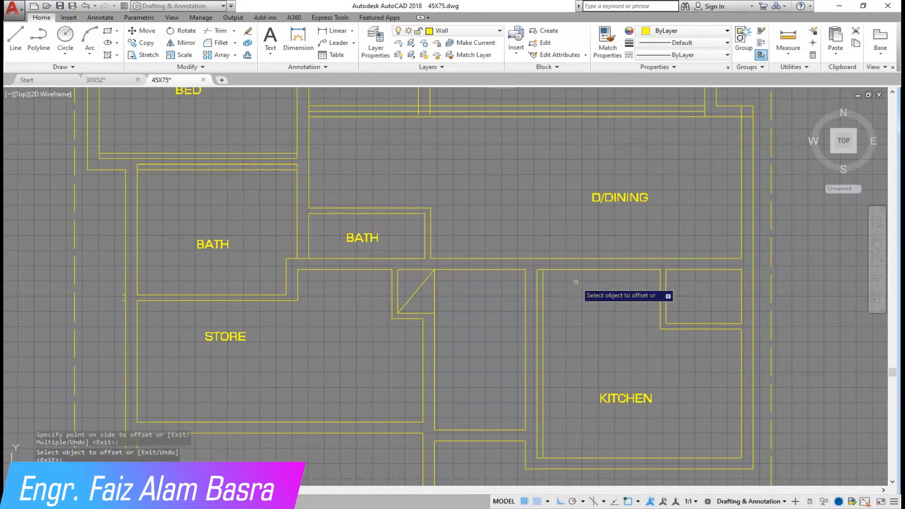
{"action": "left_click", "coordinate": [525, 281]}
{"action": "left_click", "coordinate": [490, 300]}
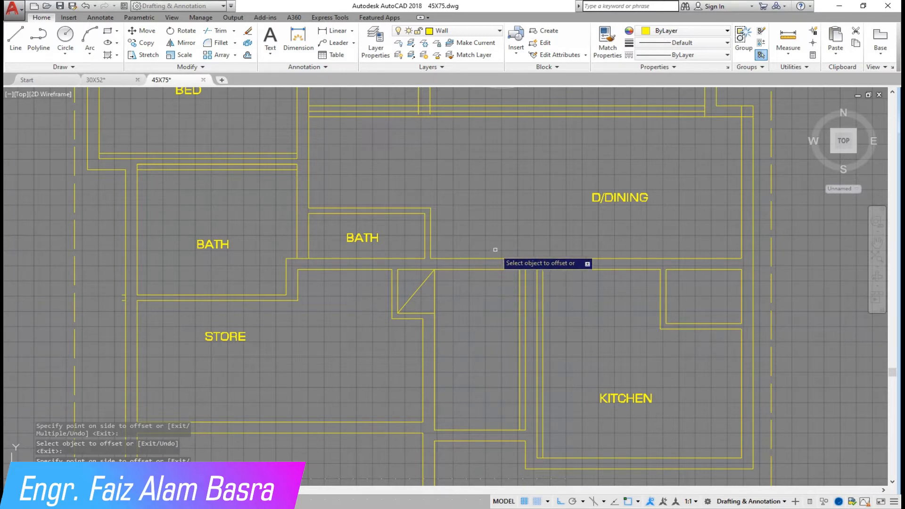
{"action": "scroll", "coordinate": [463, 348], "scroll_direction": "down", "scroll_amount": 3}
{"action": "scroll", "coordinate": [461, 338], "scroll_direction": "up", "scroll_amount": 3}
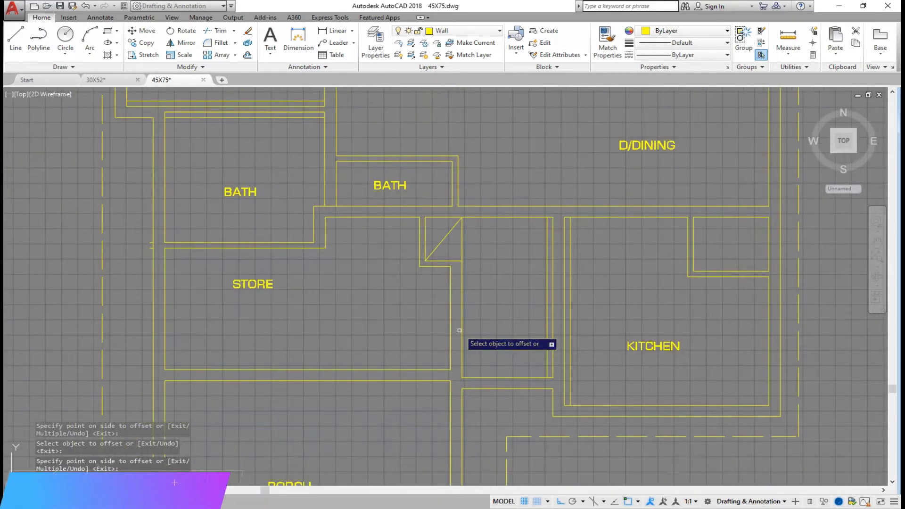
{"action": "scroll", "coordinate": [459, 325], "scroll_direction": "down", "scroll_amount": 2}
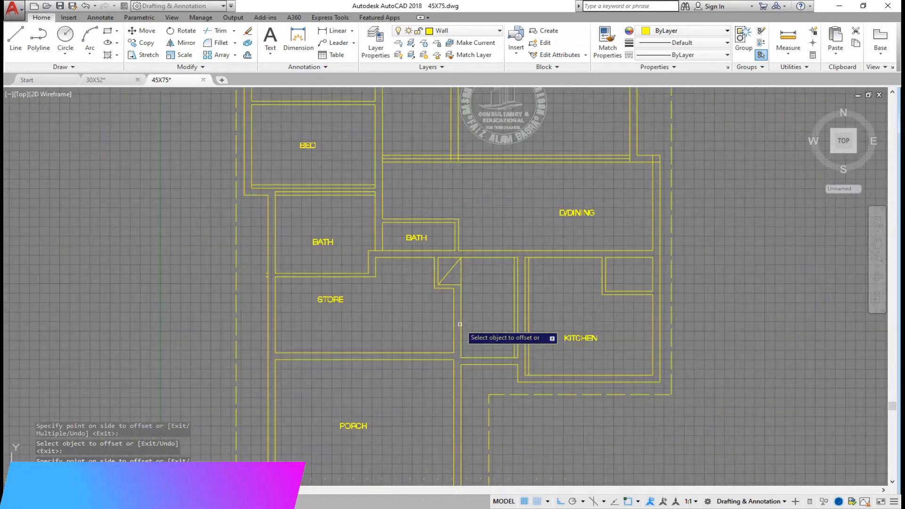
{"action": "scroll", "coordinate": [456, 335], "scroll_direction": "down", "scroll_amount": 1}
{"action": "scroll", "coordinate": [406, 262], "scroll_direction": "up", "scroll_amount": 3}
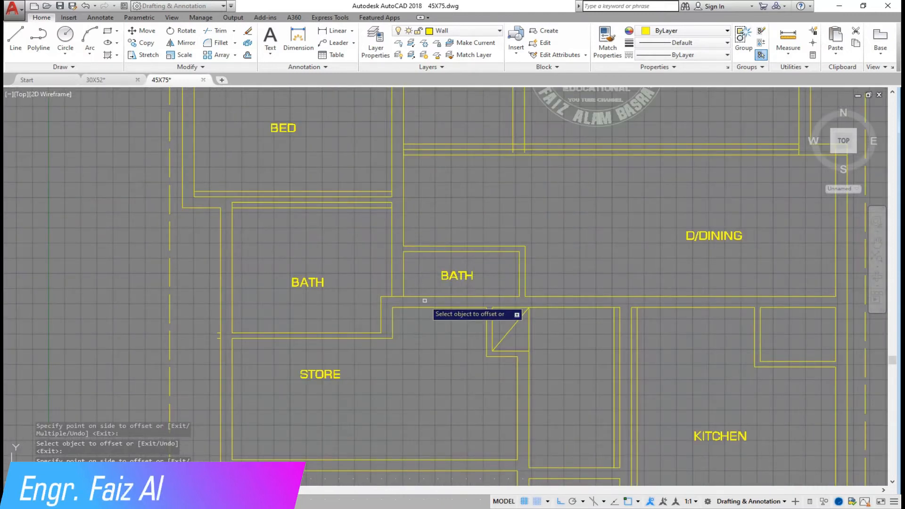
{"action": "scroll", "coordinate": [433, 346], "scroll_direction": "down", "scroll_amount": 2}
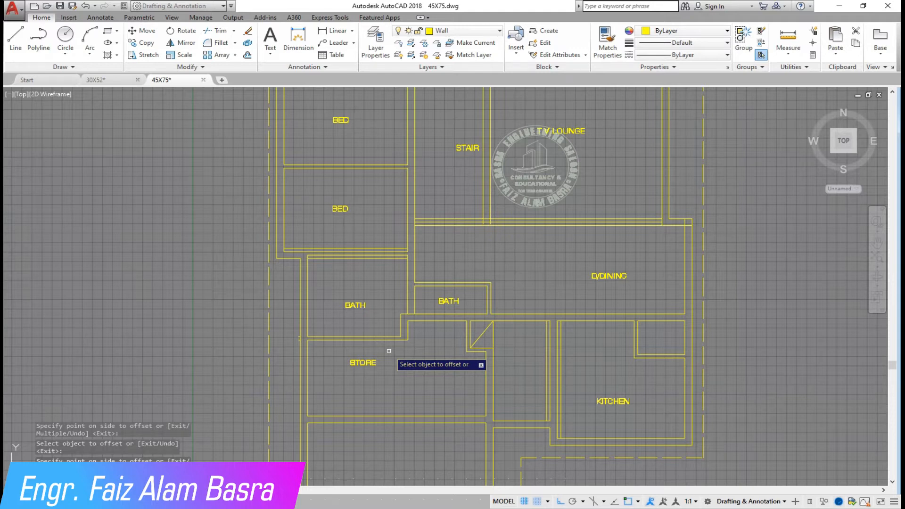
- Offset the store's lower wall line 4 1/2" up into the store
{"action": "scroll", "coordinate": [437, 362], "scroll_direction": "down", "scroll_amount": 3}
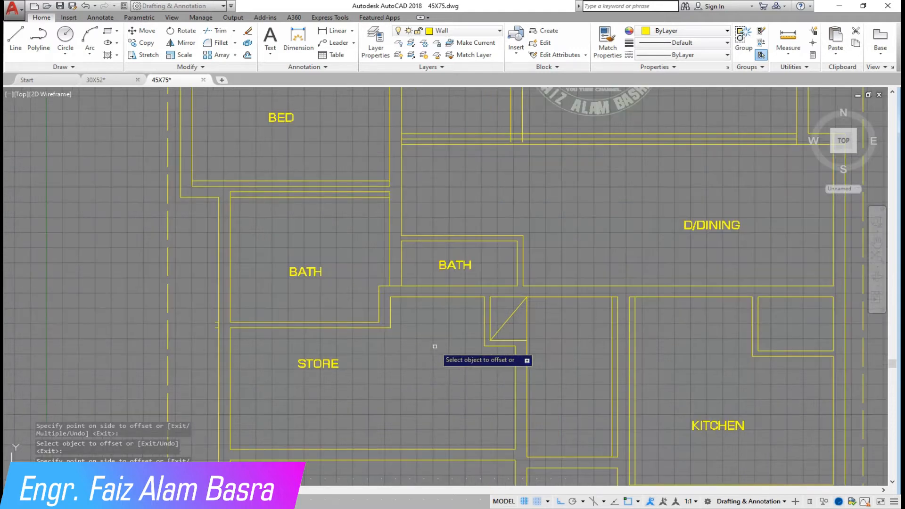
{"action": "scroll", "coordinate": [418, 339], "scroll_direction": "down", "scroll_amount": 2}
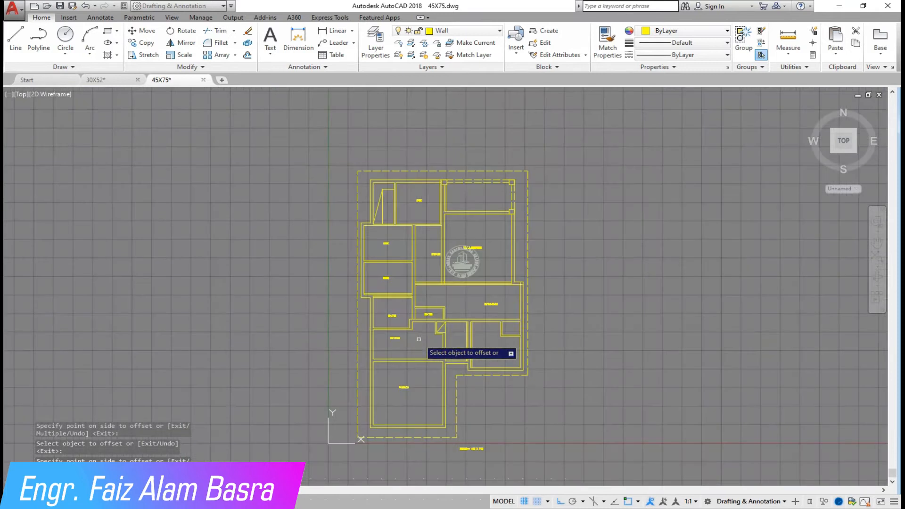
{"action": "scroll", "coordinate": [458, 250], "scroll_direction": "up", "scroll_amount": 2}
{"action": "left_click", "coordinate": [458, 250]}
{"action": "scroll", "coordinate": [487, 351], "scroll_direction": "up", "scroll_amount": 3}
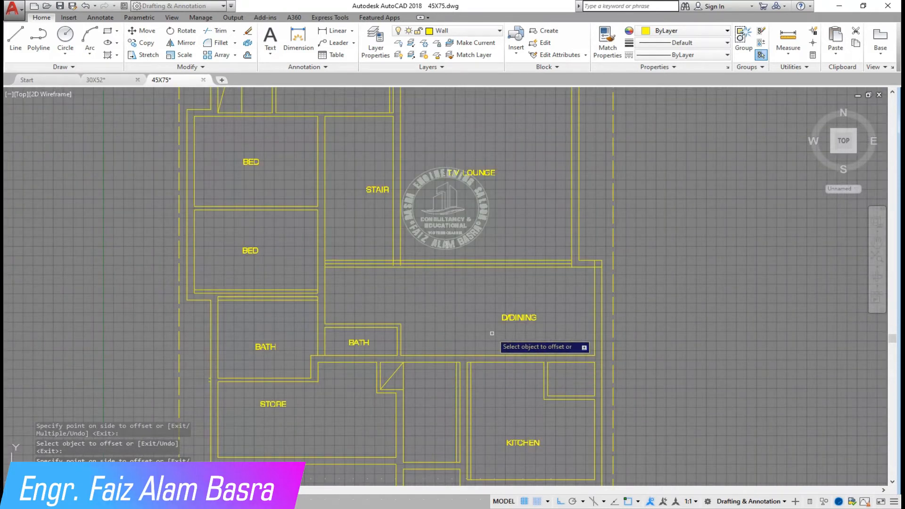
{"action": "scroll", "coordinate": [488, 325], "scroll_direction": "down", "scroll_amount": 3}
{"action": "scroll", "coordinate": [488, 417], "scroll_direction": "up", "scroll_amount": 3}
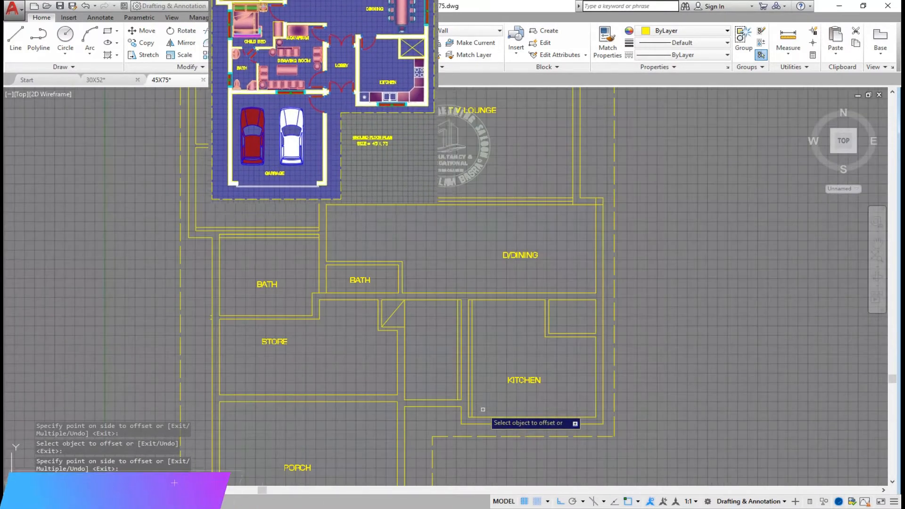
{"action": "scroll", "coordinate": [300, 380], "scroll_direction": "up", "scroll_amount": 2}
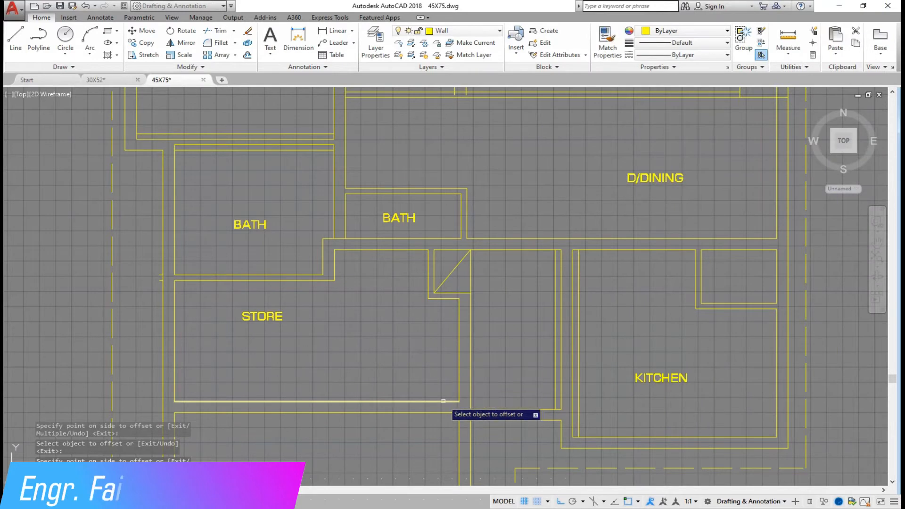
{"action": "left_click", "coordinate": [441, 384]}
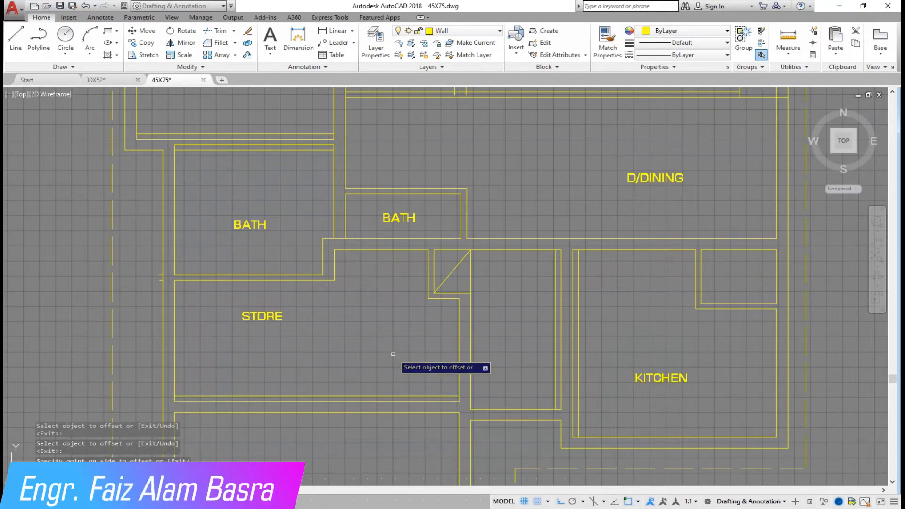
- Offset the added line beside the upper bed's right wall 42" further into the bedroom
{"action": "key", "text": "Return"}
{"action": "key", "text": "Return"}
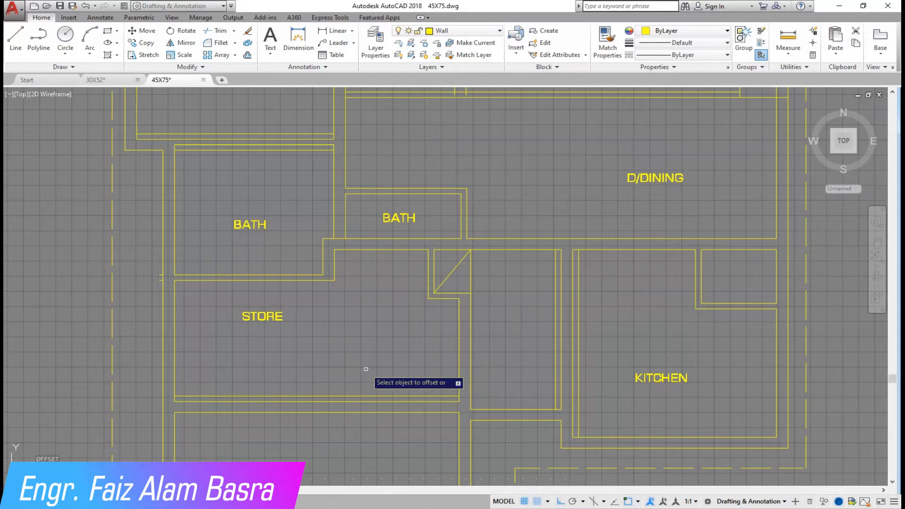
{"action": "scroll", "coordinate": [561, 283], "scroll_direction": "up", "scroll_amount": 2}
{"action": "scroll", "coordinate": [557, 275], "scroll_direction": "down", "scroll_amount": 6}
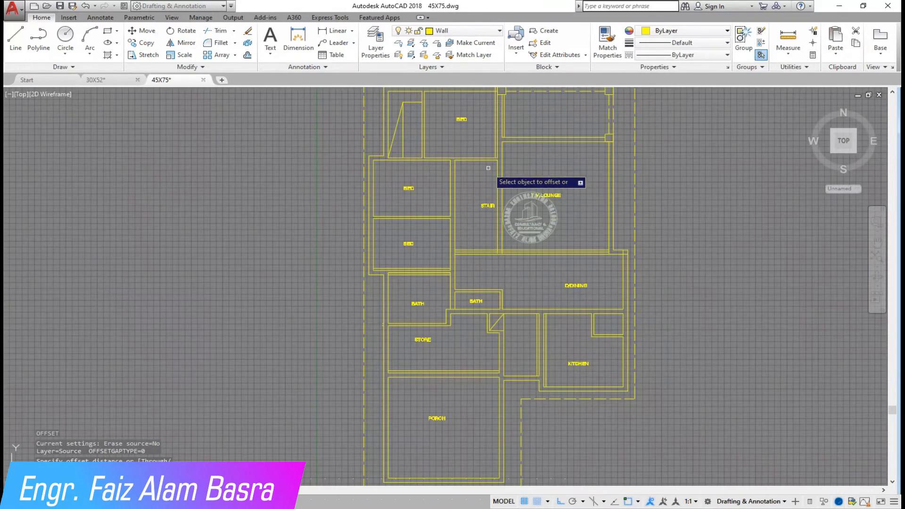
{"action": "scroll", "coordinate": [508, 198], "scroll_direction": "up", "scroll_amount": 6}
{"action": "left_click", "coordinate": [505, 170]}
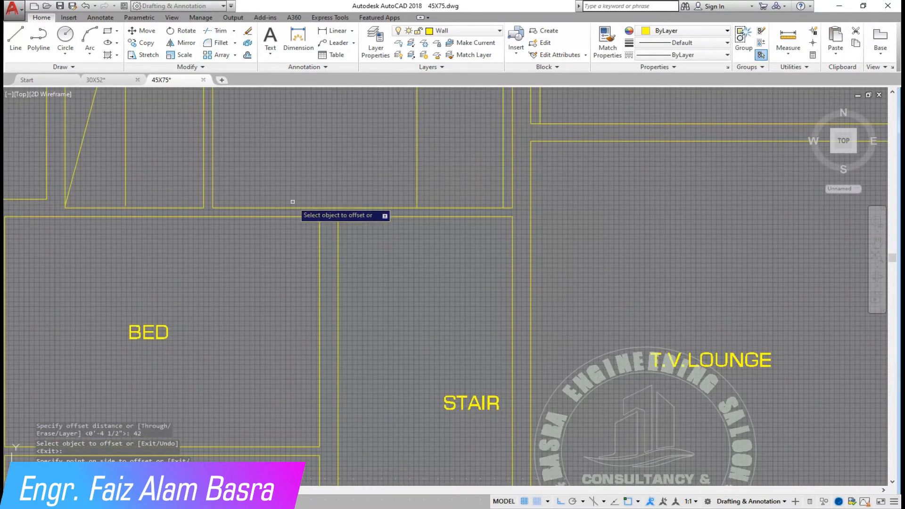
- Offset the added line above the lower bed's bottom wall 42" further up into that bedroom
{"action": "scroll", "coordinate": [329, 283], "scroll_direction": "down", "scroll_amount": 3}
{"action": "scroll", "coordinate": [301, 354], "scroll_direction": "up", "scroll_amount": 3}
{"action": "left_click", "coordinate": [354, 308]}
{"action": "left_click", "coordinate": [355, 284]}
{"action": "scroll", "coordinate": [364, 298], "scroll_direction": "down", "scroll_amount": 2}
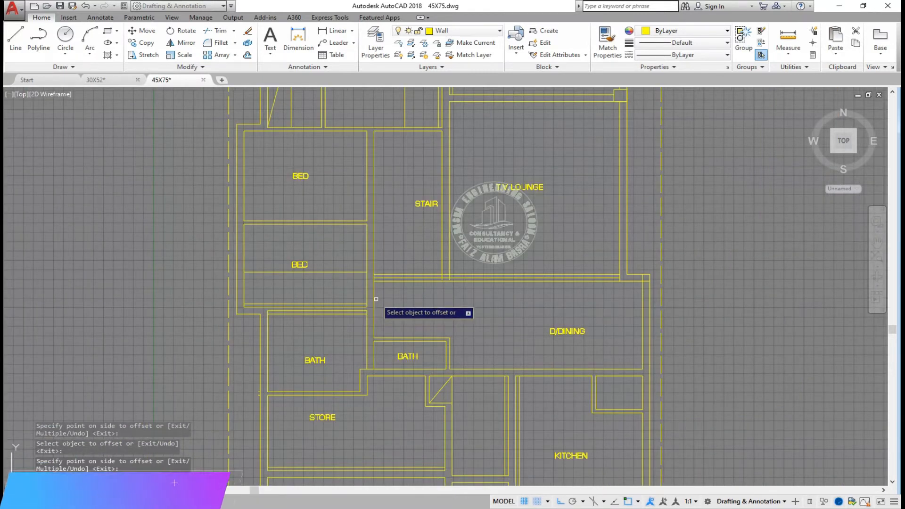
- Offset the added lines in the left bath and the store 42" further into their rooms
{"action": "scroll", "coordinate": [352, 333], "scroll_direction": "up", "scroll_amount": 2}
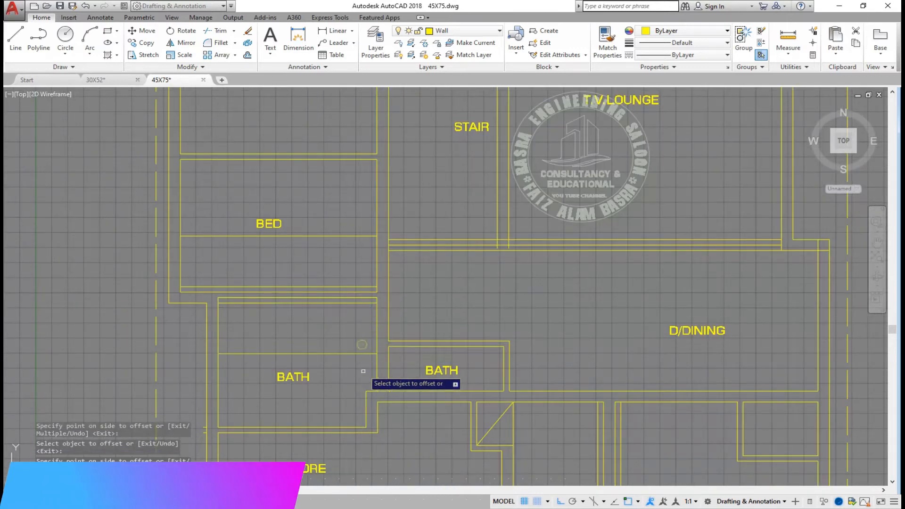
{"action": "scroll", "coordinate": [366, 326], "scroll_direction": "down", "scroll_amount": 5}
{"action": "scroll", "coordinate": [491, 376], "scroll_direction": "up", "scroll_amount": 3}
{"action": "scroll", "coordinate": [358, 422], "scroll_direction": "up", "scroll_amount": 4}
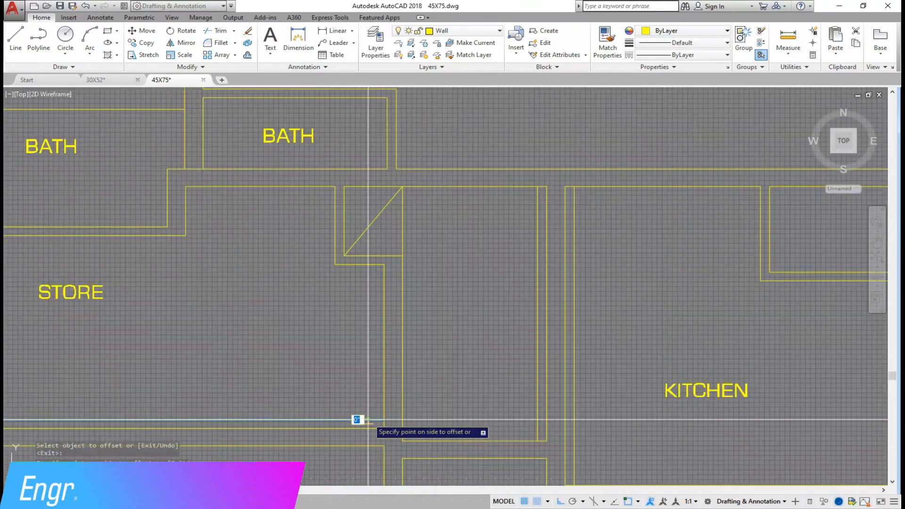
- Offset the added left line of the open area above the T.V. lounge 42" further into that area
{"action": "scroll", "coordinate": [468, 363], "scroll_direction": "down", "scroll_amount": 2}
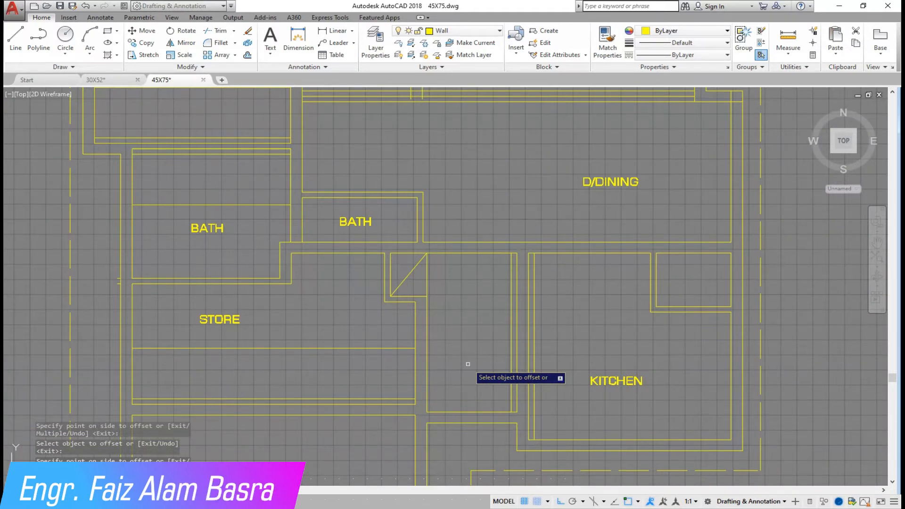
{"action": "scroll", "coordinate": [460, 312], "scroll_direction": "down", "scroll_amount": 2}
{"action": "scroll", "coordinate": [447, 404], "scroll_direction": "down", "scroll_amount": 3}
{"action": "scroll", "coordinate": [449, 294], "scroll_direction": "up", "scroll_amount": 3}
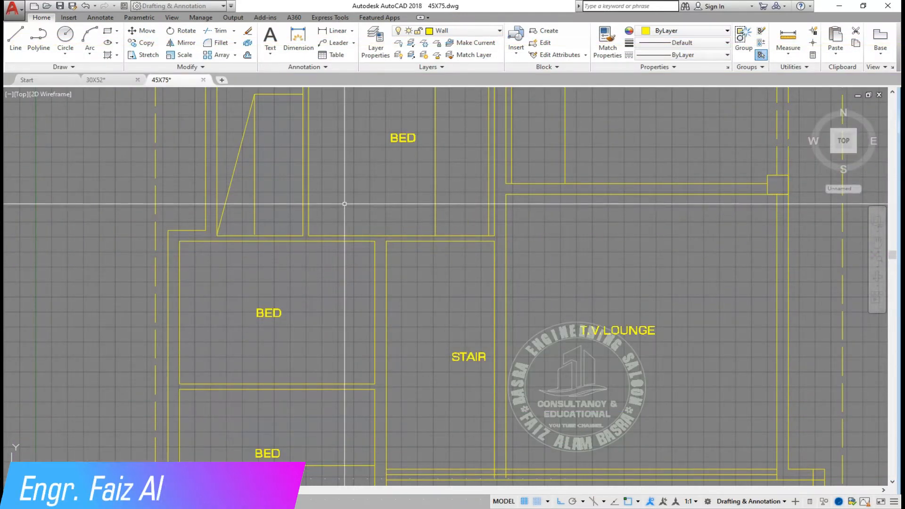
- Offset the upper bed's bottom wall line 4 1/2" into the bedroom, and the resulting line another 30" up
{"action": "key", "text": "Return"}
{"action": "scroll", "coordinate": [297, 234], "scroll_direction": "up", "scroll_amount": 2}
{"action": "scroll", "coordinate": [311, 227], "scroll_direction": "down", "scroll_amount": 2}
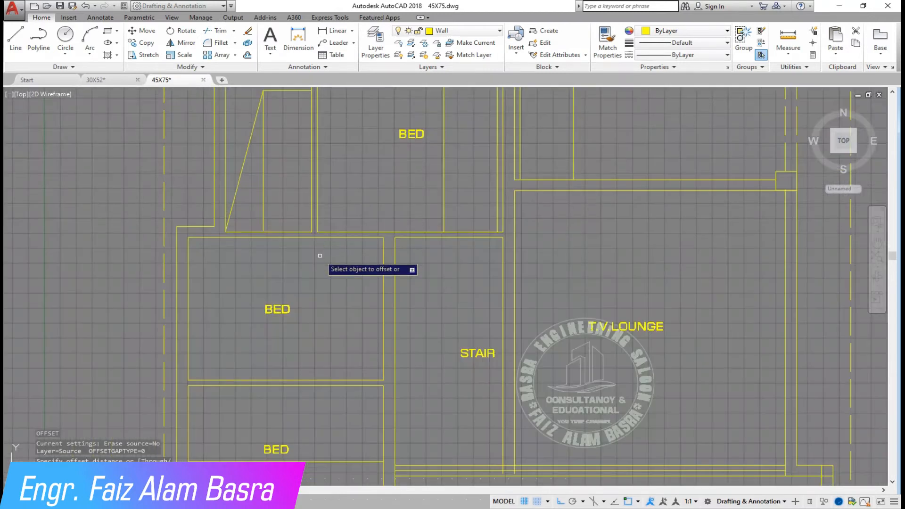
{"action": "scroll", "coordinate": [310, 234], "scroll_direction": "up", "scroll_amount": 2}
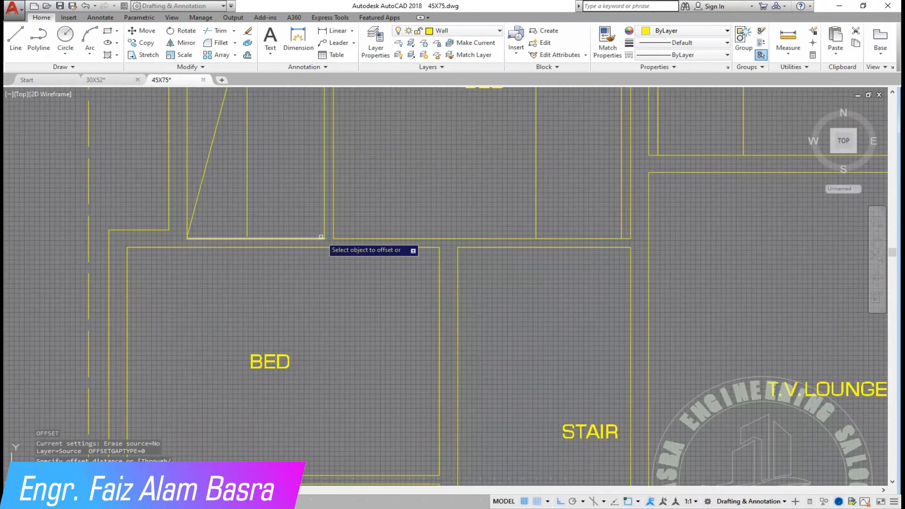
{"action": "left_click", "coordinate": [350, 238]}
{"action": "key", "text": "Return"}
{"action": "key", "text": "Return"}
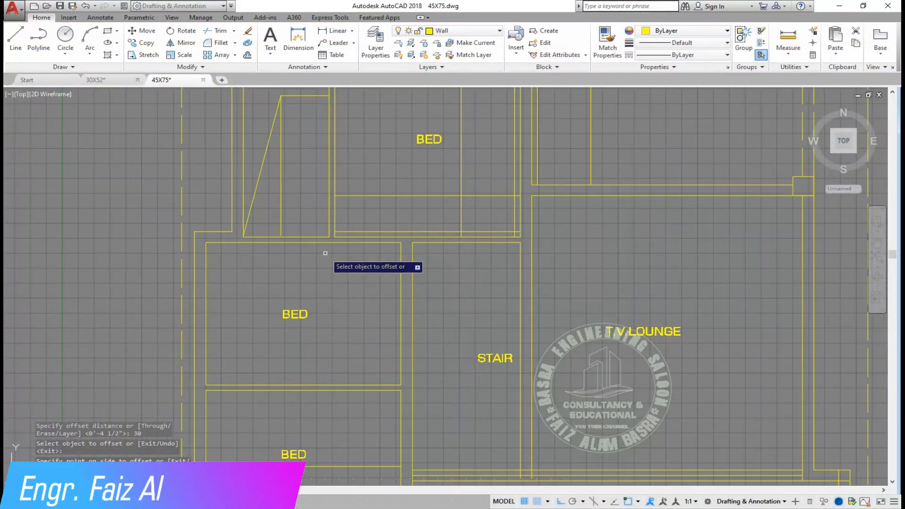
- Extend the upper bed's two added horizontal lines across the partition on its left side
{"action": "scroll", "coordinate": [332, 216], "scroll_direction": "up", "scroll_amount": 2}
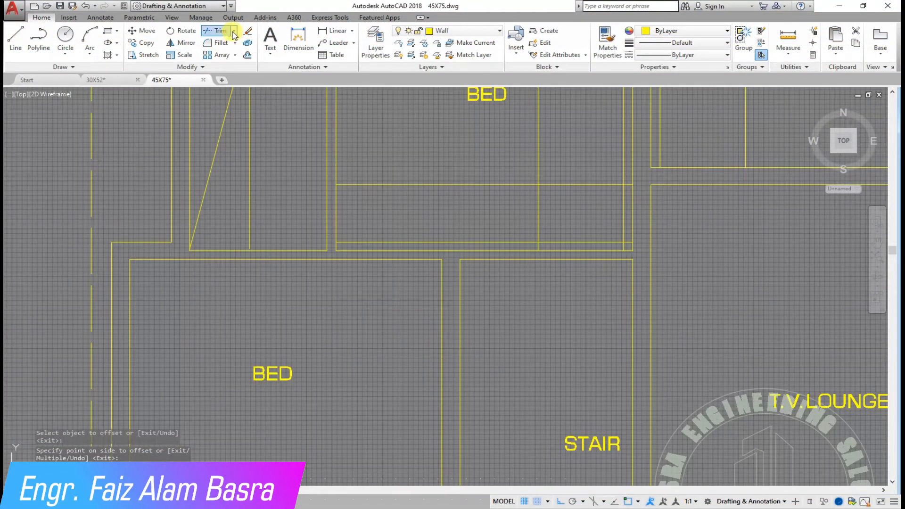
{"action": "left_click", "coordinate": [230, 66]}
{"action": "key", "text": "Return"}
{"action": "scroll", "coordinate": [352, 188], "scroll_direction": "up", "scroll_amount": 2}
{"action": "left_click", "coordinate": [352, 188]}
{"action": "left_click", "coordinate": [349, 163]}
{"action": "left_click", "coordinate": [353, 329]}
{"action": "left_click", "coordinate": [358, 190]}
- Extend the added vertical lines of the upper bed and the open area down across their bottom walls
{"action": "scroll", "coordinate": [298, 227], "scroll_direction": "down", "scroll_amount": 2}
{"action": "left_click", "coordinate": [595, 253]}
{"action": "left_click", "coordinate": [492, 246]}
{"action": "left_click", "coordinate": [721, 171]}
{"action": "left_click", "coordinate": [625, 162]}
- Extend the lower bed's two added horizontal lines across its right wall
{"action": "scroll", "coordinate": [494, 168], "scroll_direction": "down", "scroll_amount": 2}
{"action": "scroll", "coordinate": [444, 348], "scroll_direction": "up", "scroll_amount": 2}
{"action": "left_click", "coordinate": [473, 390]}
{"action": "left_click", "coordinate": [461, 351]}
- Extend the added lines beside the kitchen's left wall up across the dining wall, and the store's added lines across its right wall
{"action": "scroll", "coordinate": [481, 273], "scroll_direction": "down", "scroll_amount": 2}
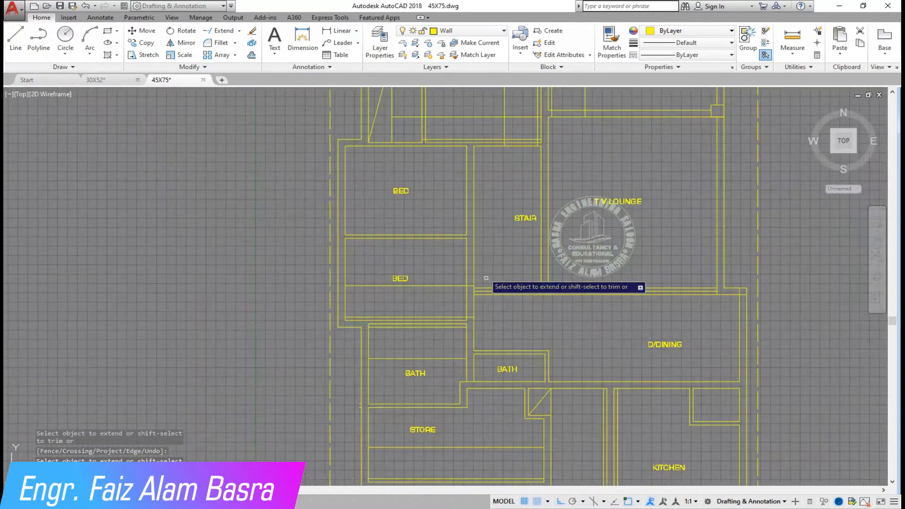
{"action": "scroll", "coordinate": [644, 433], "scroll_direction": "up", "scroll_amount": 2}
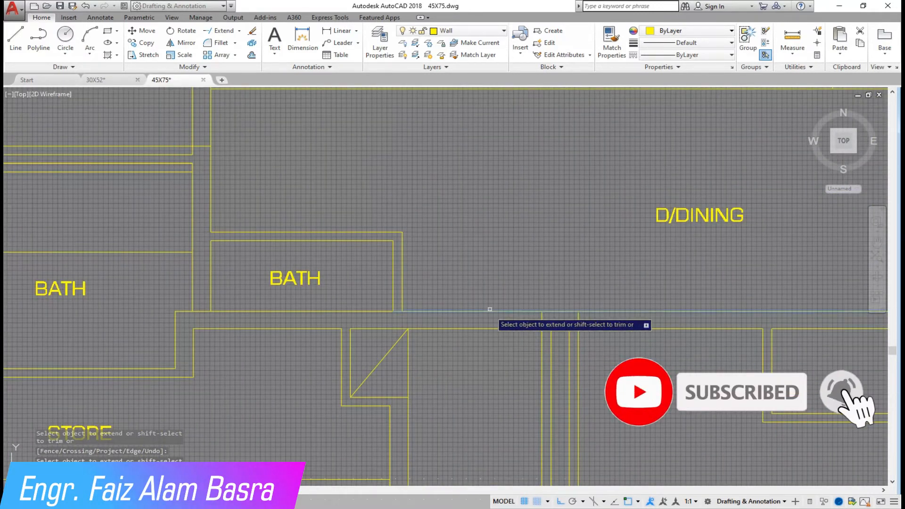
{"action": "scroll", "coordinate": [491, 307], "scroll_direction": "down", "scroll_amount": 2}
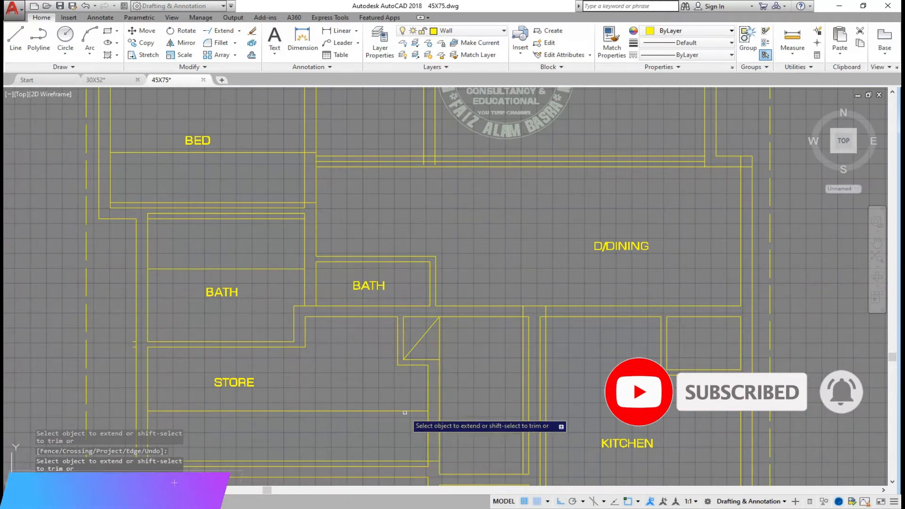
{"action": "scroll", "coordinate": [476, 349], "scroll_direction": "down", "scroll_amount": 4}
{"action": "scroll", "coordinate": [476, 349], "scroll_direction": "up", "scroll_amount": 3}
{"action": "scroll", "coordinate": [476, 363], "scroll_direction": "down", "scroll_amount": 3}
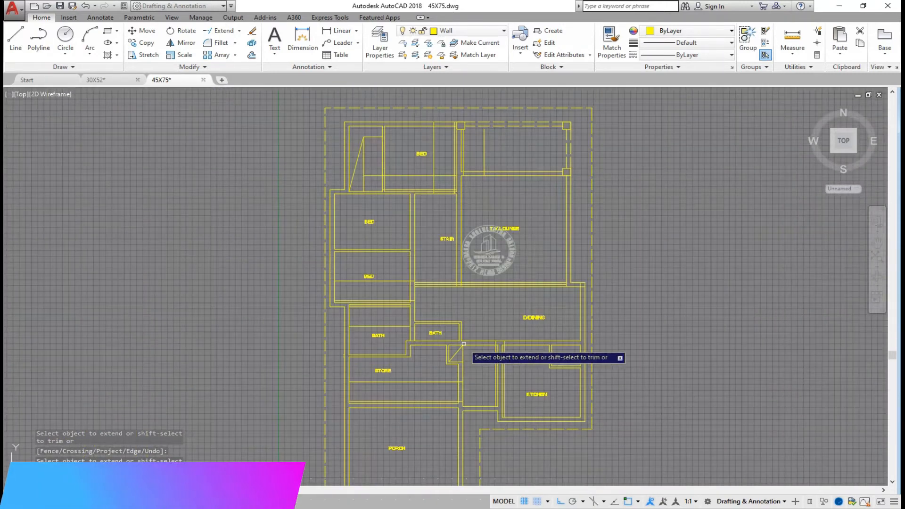
{"action": "scroll", "coordinate": [421, 147], "scroll_direction": "up", "scroll_amount": 4}
{"action": "right_click", "coordinate": [382, 141]}
{"action": "left_click", "coordinate": [401, 148]}
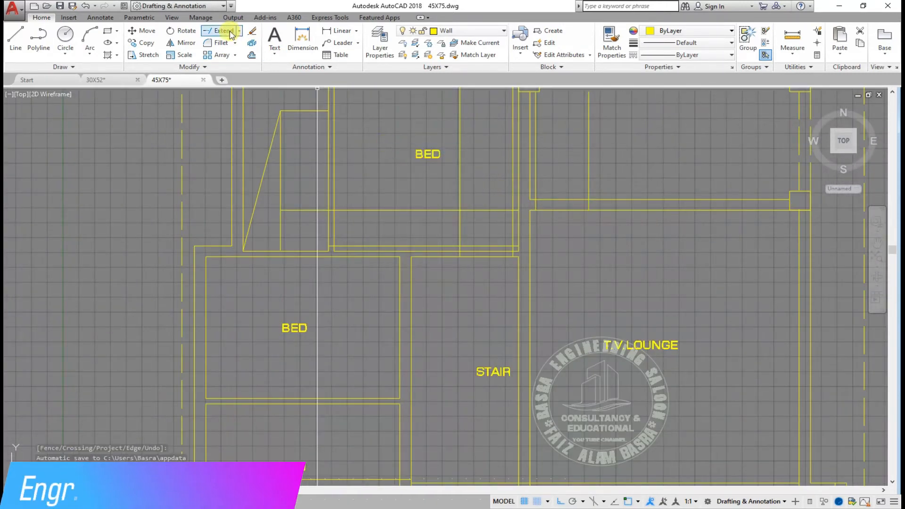
- Trim the upper bed's bottom wall between the added vertical lines to open a doorway toward the stair
{"action": "left_click", "coordinate": [222, 47]}
{"action": "left_click", "coordinate": [602, 177]}
{"action": "left_click", "coordinate": [533, 160]}
{"action": "key", "text": "Escape"}
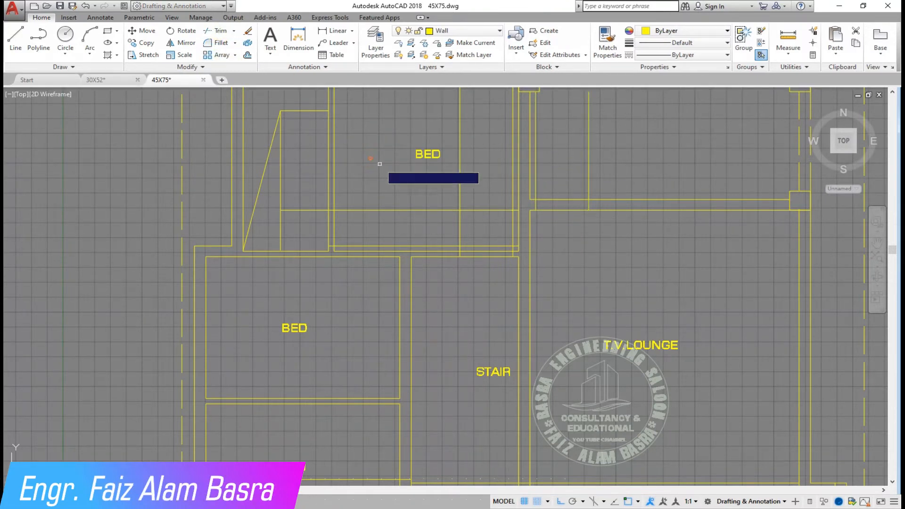
{"action": "right_click", "coordinate": [372, 158]}
{"action": "scroll", "coordinate": [487, 238], "scroll_direction": "up", "scroll_amount": 3}
{"action": "left_click", "coordinate": [507, 343]}
{"action": "left_click", "coordinate": [478, 285]}
{"action": "left_click", "coordinate": [604, 287]}
{"action": "left_click", "coordinate": [353, 278]}
- Trim the wall between the open area and the T.V. lounge at the added lines to cut a doorway
{"action": "scroll", "coordinate": [481, 343], "scroll_direction": "down", "scroll_amount": 2}
{"action": "left_click", "coordinate": [683, 218]}
{"action": "left_click", "coordinate": [663, 156]}
{"action": "left_click", "coordinate": [762, 164]}
{"action": "left_click", "coordinate": [606, 146]}
- Trim the partition left of the upper bed between the two added lines to form a doorway, removing the surplus line segments around it
{"action": "scroll", "coordinate": [690, 178], "scroll_direction": "down", "scroll_amount": 3}
{"action": "scroll", "coordinate": [427, 222], "scroll_direction": "up", "scroll_amount": 3}
{"action": "left_click", "coordinate": [572, 204]}
{"action": "left_click", "coordinate": [468, 174]}
{"action": "left_click", "coordinate": [568, 233]}
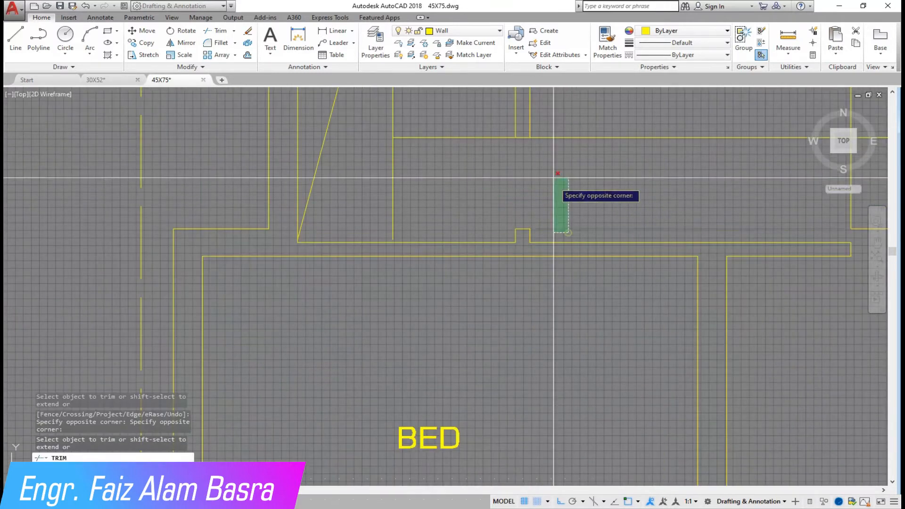
{"action": "left_click", "coordinate": [552, 125]}
{"action": "left_click", "coordinate": [489, 176]}
{"action": "left_click", "coordinate": [478, 119]}
{"action": "scroll", "coordinate": [484, 214], "scroll_direction": "down", "scroll_amount": 2}
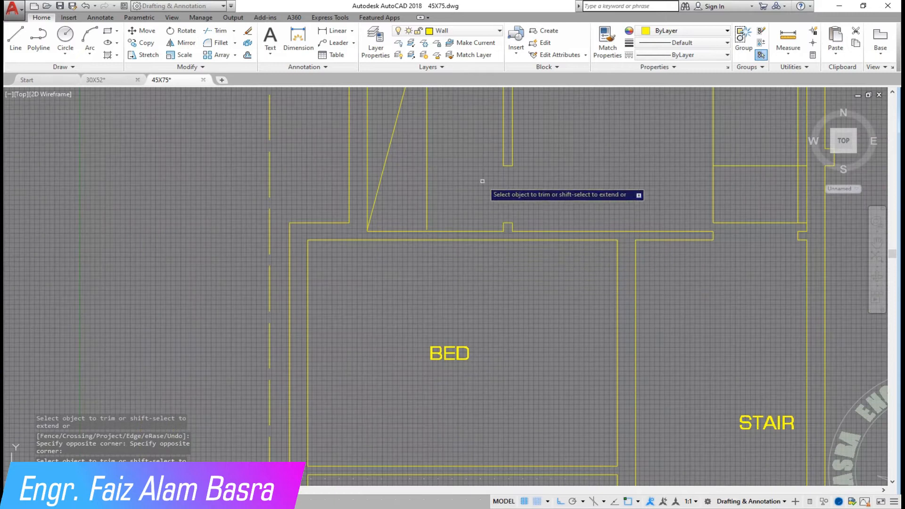
{"action": "scroll", "coordinate": [476, 243], "scroll_direction": "down", "scroll_amount": 2}
{"action": "scroll", "coordinate": [470, 211], "scroll_direction": "up", "scroll_amount": 2}
{"action": "scroll", "coordinate": [409, 210], "scroll_direction": "down", "scroll_amount": 2}
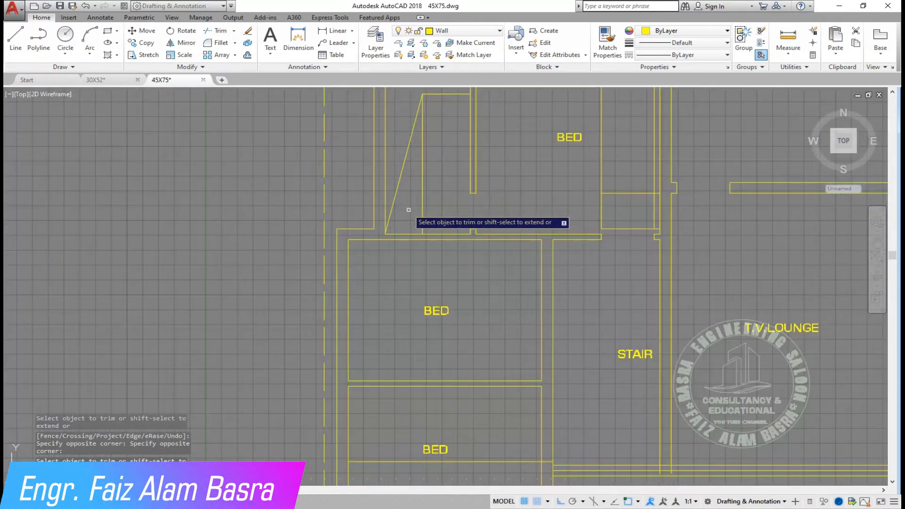
{"action": "scroll", "coordinate": [514, 261], "scroll_direction": "up", "scroll_amount": 2}
{"action": "right_click", "coordinate": [410, 187]}
{"action": "left_click", "coordinate": [417, 193]}
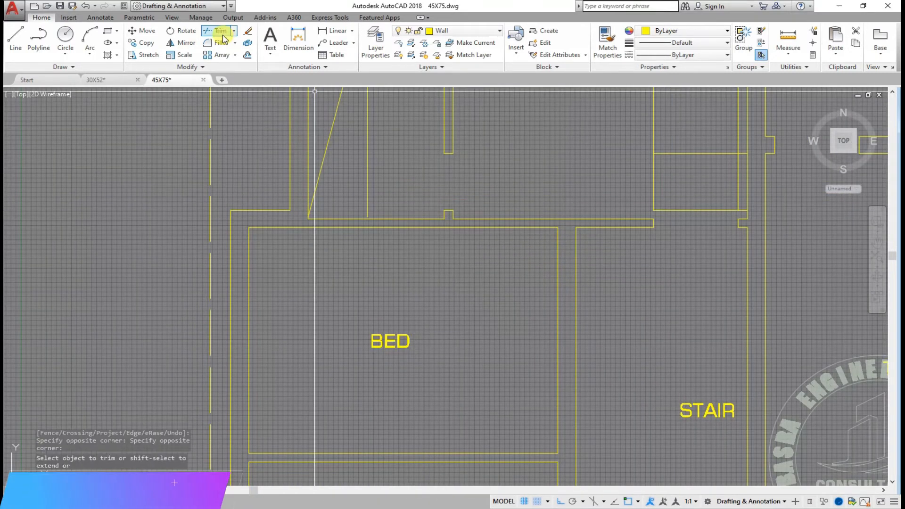
- Erase the diagonal, vertical and short horizontal lines inside the narrow room left of the upper bed
{"action": "left_click", "coordinate": [384, 182]}
{"action": "left_click", "coordinate": [326, 151]}
{"action": "left_click", "coordinate": [248, 33]}
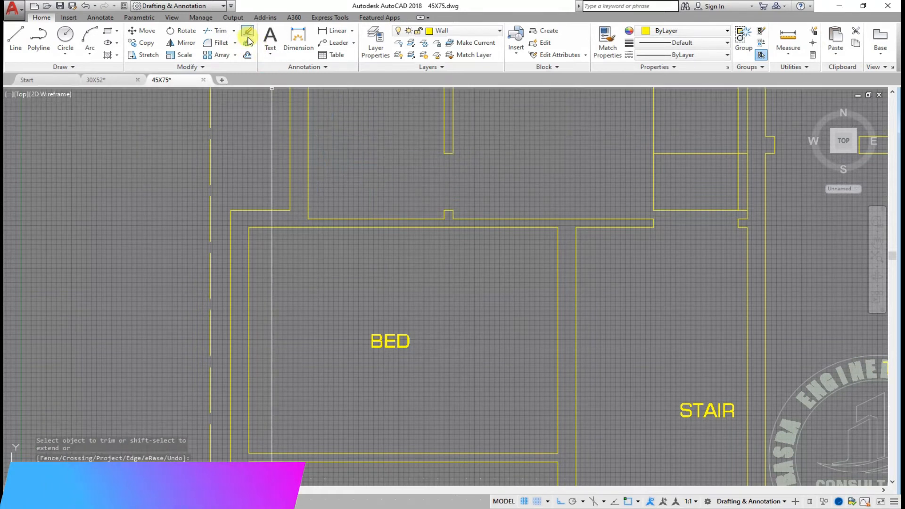
{"action": "scroll", "coordinate": [415, 227], "scroll_direction": "up", "scroll_amount": 2}
{"action": "scroll", "coordinate": [401, 229], "scroll_direction": "down", "scroll_amount": 5}
{"action": "scroll", "coordinate": [389, 231], "scroll_direction": "up", "scroll_amount": 5}
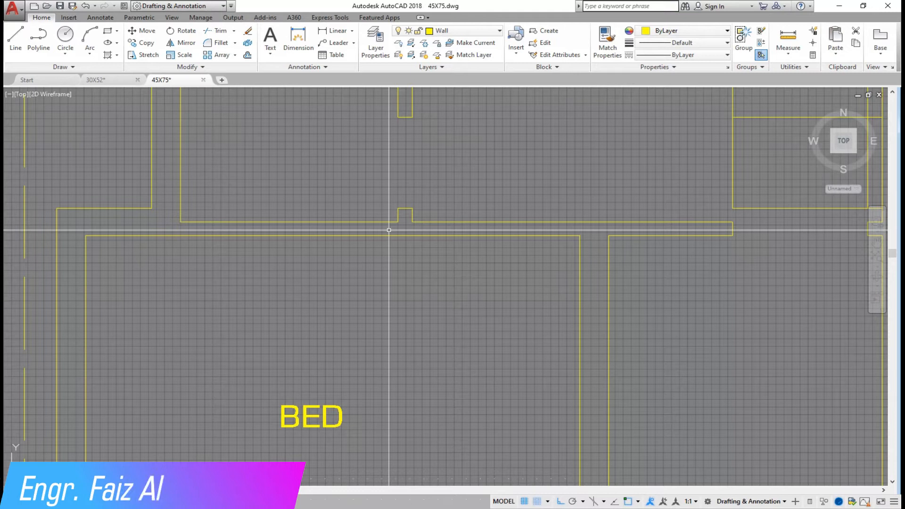
{"action": "scroll", "coordinate": [401, 224], "scroll_direction": "down", "scroll_amount": 2}
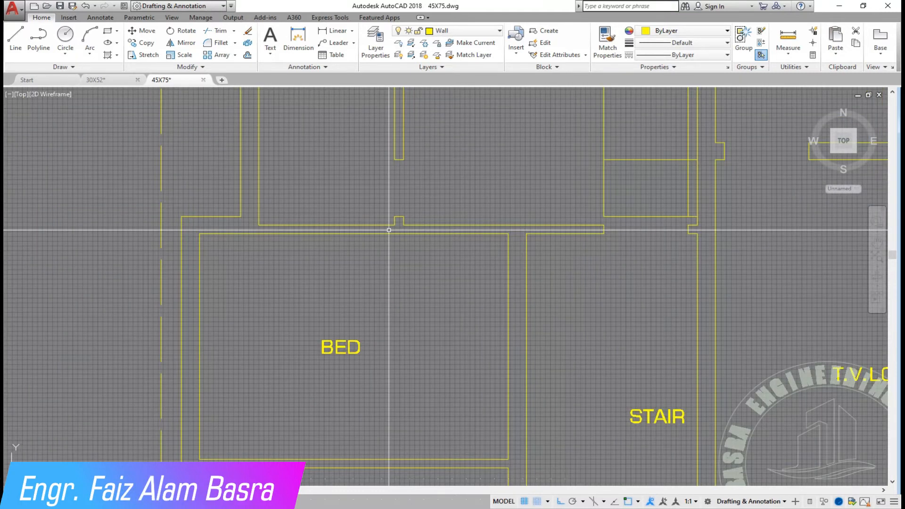
{"action": "scroll", "coordinate": [404, 216], "scroll_direction": "up", "scroll_amount": 2}
{"action": "scroll", "coordinate": [409, 155], "scroll_direction": "down", "scroll_amount": 3}
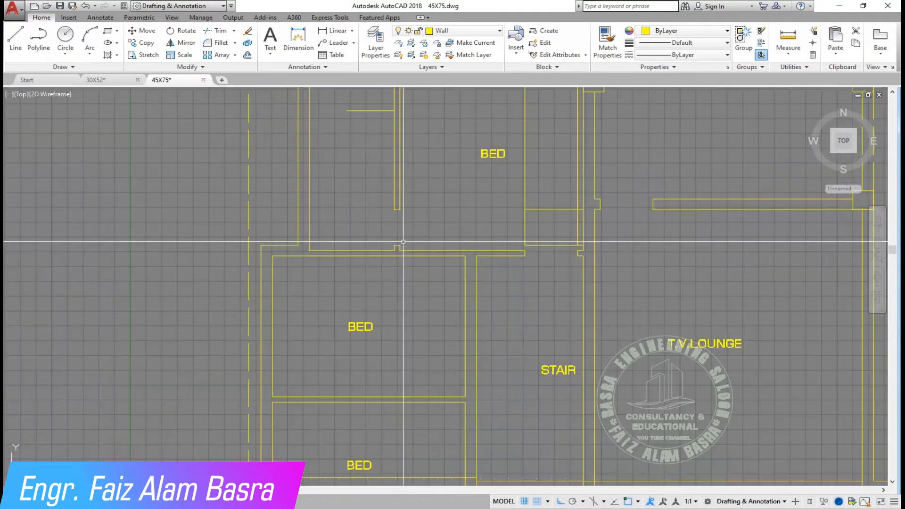
{"action": "left_click", "coordinate": [367, 110]}
{"action": "left_click", "coordinate": [248, 32]}
{"action": "scroll", "coordinate": [397, 224], "scroll_direction": "up", "scroll_amount": 2}
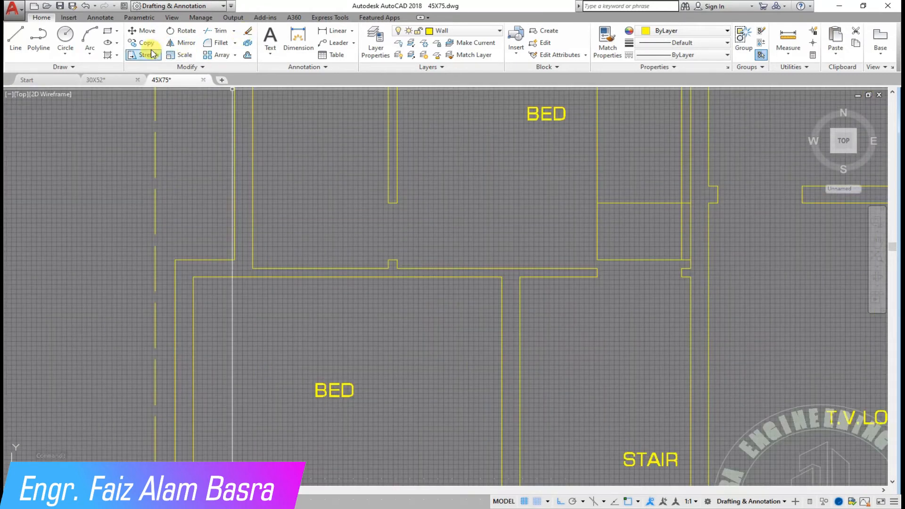
{"action": "scroll", "coordinate": [360, 280], "scroll_direction": "down", "scroll_amount": 2}
{"action": "scroll", "coordinate": [374, 248], "scroll_direction": "up", "scroll_amount": 2}
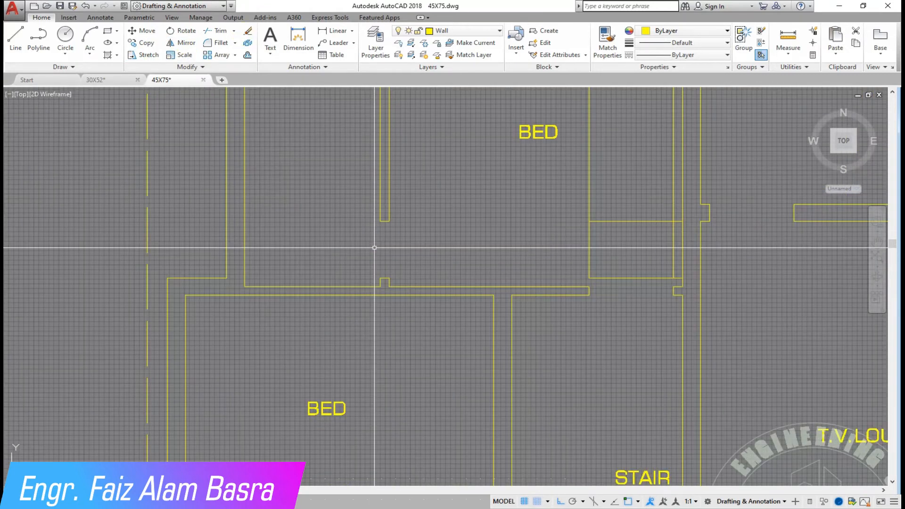
{"action": "scroll", "coordinate": [373, 267], "scroll_direction": "up", "scroll_amount": 4}
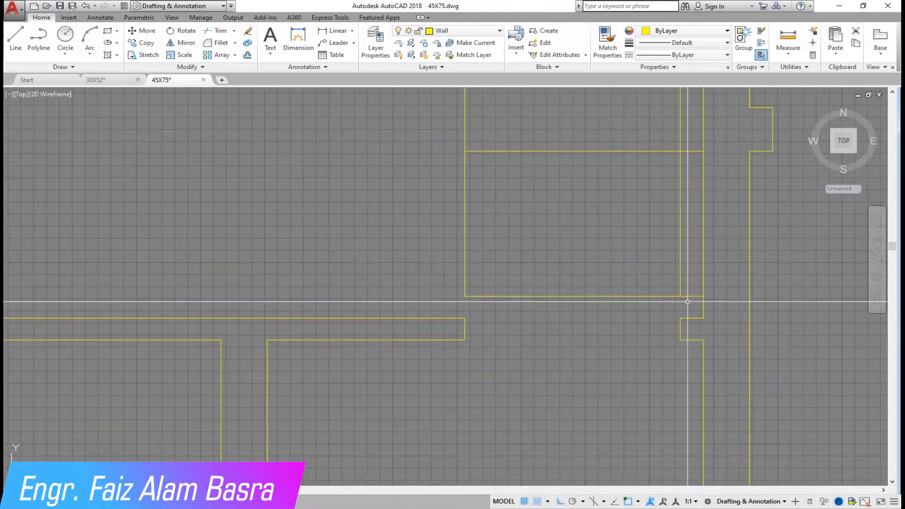
- Erase the leftover vertical and horizontal lines above the stair doorway in the upper bed
{"action": "left_click", "coordinate": [697, 298]}
{"action": "left_click", "coordinate": [463, 138]}
{"action": "left_click", "coordinate": [250, 31]}
- Offset the left wall line of the narrow room beside the upper bed to the right, into that room
{"action": "scroll", "coordinate": [472, 217], "scroll_direction": "down", "scroll_amount": 4}
{"action": "scroll", "coordinate": [156, 245], "scroll_direction": "up", "scroll_amount": 2}
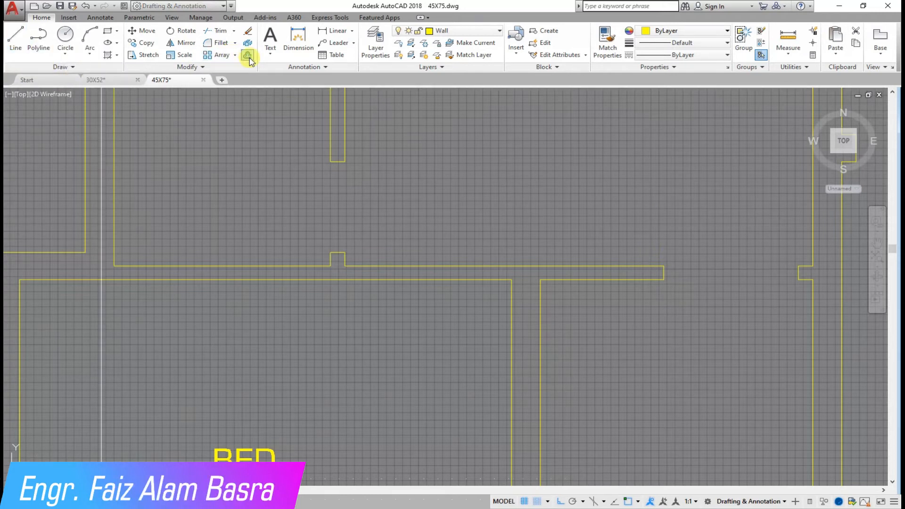
{"action": "left_click", "coordinate": [114, 191]}
{"action": "left_click", "coordinate": [163, 191]}
{"action": "scroll", "coordinate": [231, 268], "scroll_direction": "up", "scroll_amount": 3}
{"action": "scroll", "coordinate": [226, 234], "scroll_direction": "down", "scroll_amount": 1}
- Offset the added line rightward and the wall stub's left side leftward to mark a door opening about 2'-10 1/2" wide
{"action": "left_click", "coordinate": [248, 56]}
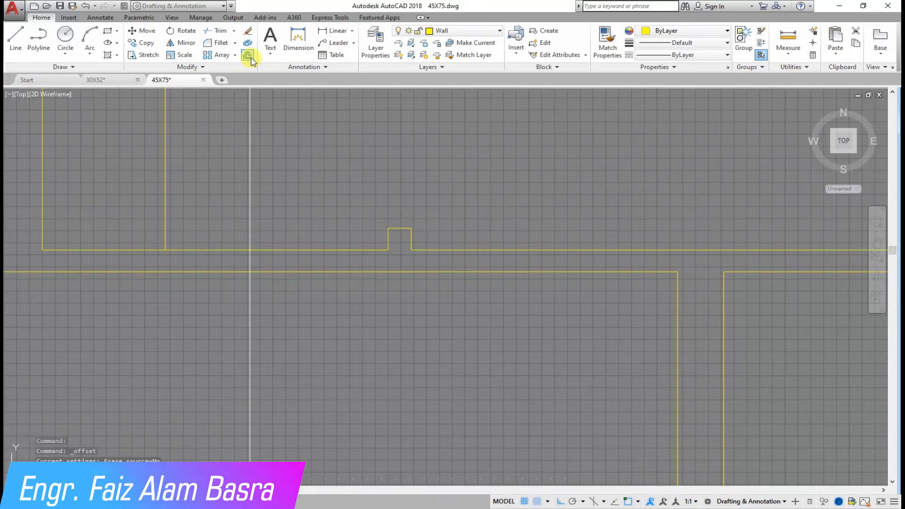
{"action": "key", "text": "Return"}
{"action": "left_click", "coordinate": [165, 196]}
{"action": "left_click", "coordinate": [171, 196]}
{"action": "left_click", "coordinate": [388, 239]}
{"action": "left_click", "coordinate": [329, 207]}
- Measure the gap between the two door lines with a linear dimension and erase the dimension
{"action": "left_click", "coordinate": [334, 30]}
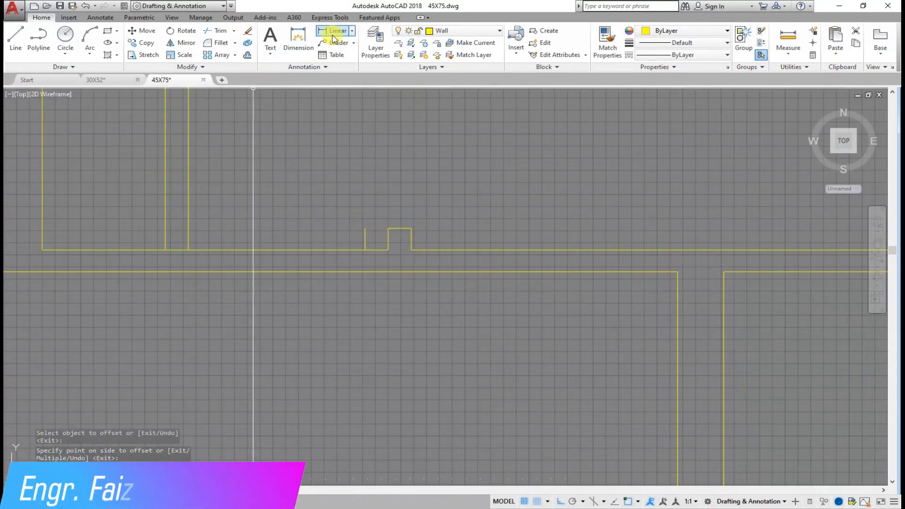
{"action": "left_click", "coordinate": [188, 249]}
{"action": "left_click", "coordinate": [356, 247]}
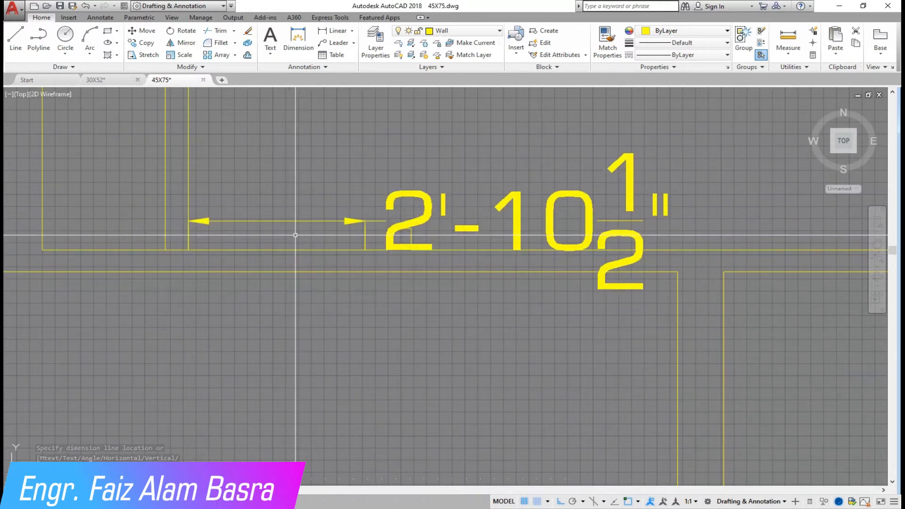
{"action": "left_click", "coordinate": [247, 30]}
{"action": "left_click", "coordinate": [346, 221]}
{"action": "left_click", "coordinate": [267, 202]}
{"action": "key", "text": "Return"}
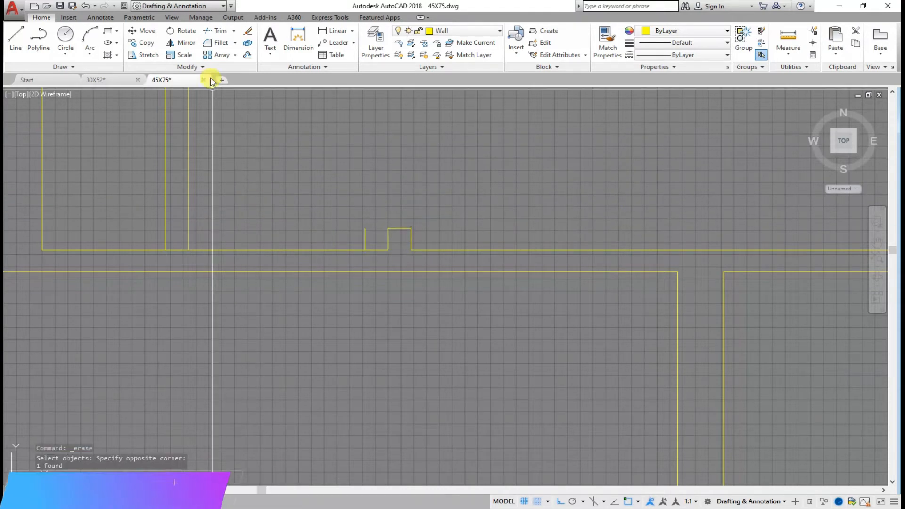
- Extend both door lines across the wall between the narrow room and the middle bed
{"action": "left_click", "coordinate": [215, 70]}
{"action": "key", "text": "Return"}
{"action": "left_click", "coordinate": [370, 240]}
{"action": "left_click", "coordinate": [183, 219]}
- Trim the wall between the two door lines to open a doorway into the middle bed, removing the line ends above the wall
{"action": "left_click", "coordinate": [239, 31]}
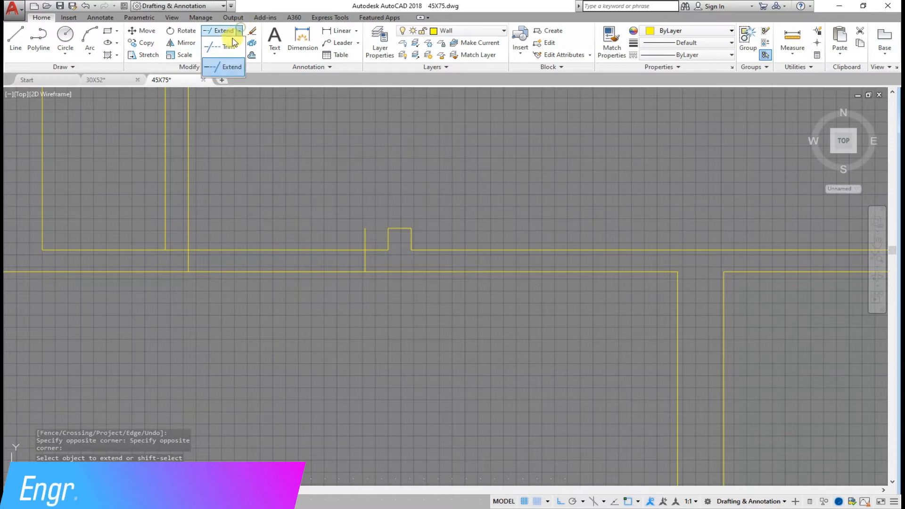
{"action": "left_click", "coordinate": [221, 46]}
{"action": "key", "text": "Return"}
{"action": "left_click", "coordinate": [316, 297]}
{"action": "left_click", "coordinate": [292, 222]}
{"action": "left_click", "coordinate": [370, 239]}
{"action": "left_click", "coordinate": [302, 222]}
{"action": "left_click", "coordinate": [183, 196]}
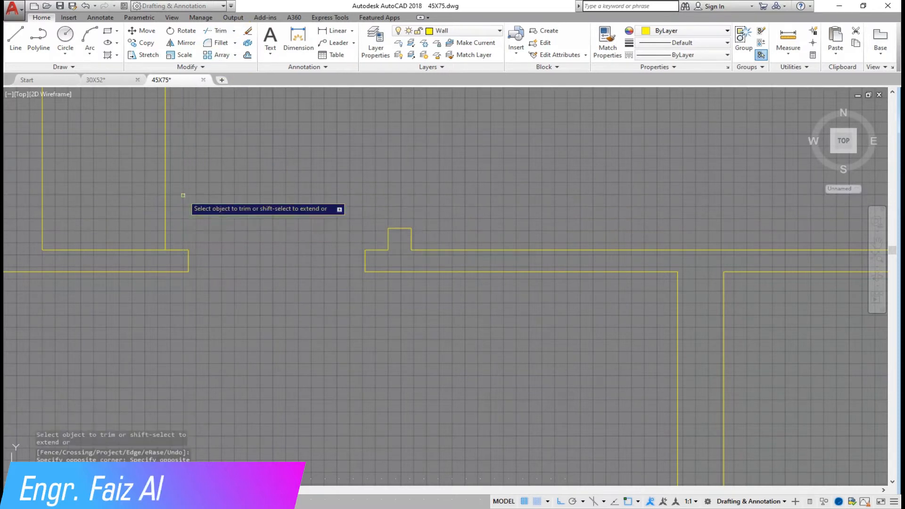
{"action": "scroll", "coordinate": [335, 287], "scroll_direction": "down", "scroll_amount": 4}
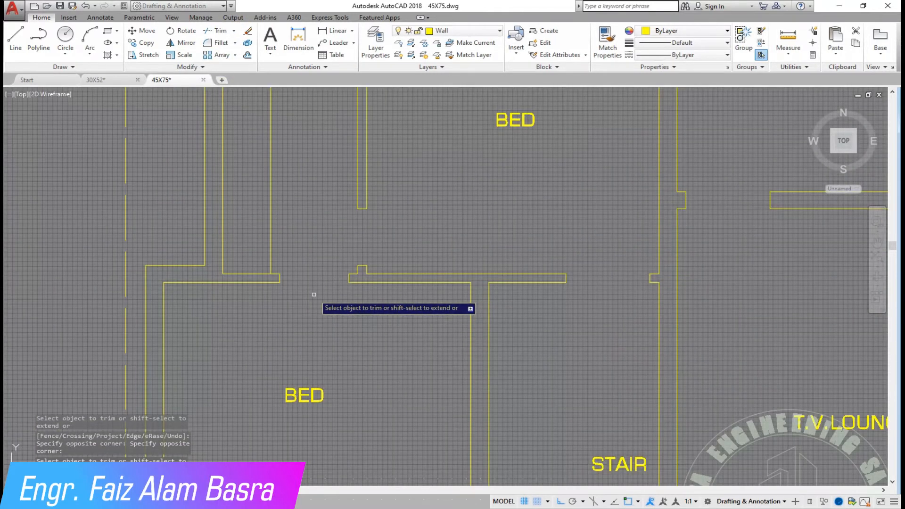
{"action": "scroll", "coordinate": [314, 295], "scroll_direction": "down", "scroll_amount": 3}
{"action": "scroll", "coordinate": [309, 271], "scroll_direction": "down", "scroll_amount": 2}
{"action": "scroll", "coordinate": [298, 341], "scroll_direction": "up", "scroll_amount": 4}
{"action": "right_click", "coordinate": [303, 339]}
{"action": "left_click", "coordinate": [320, 344]}
- Stretch the partition between the middle and lower beds upward, to about 6'-4 1/2" below the doorway wall
{"action": "left_click", "coordinate": [147, 55]}
{"action": "left_click", "coordinate": [529, 394]}
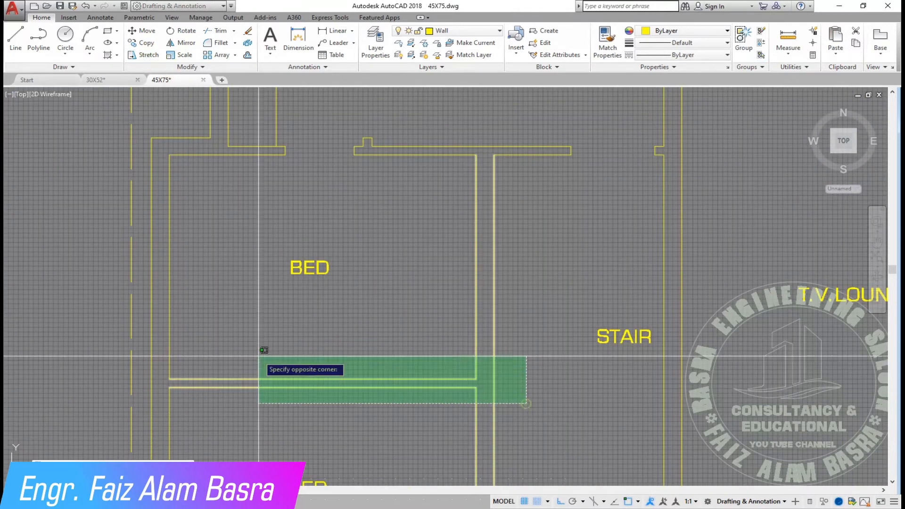
{"action": "left_click", "coordinate": [157, 344]}
{"action": "key", "text": "Return"}
{"action": "left_click", "coordinate": [272, 350]}
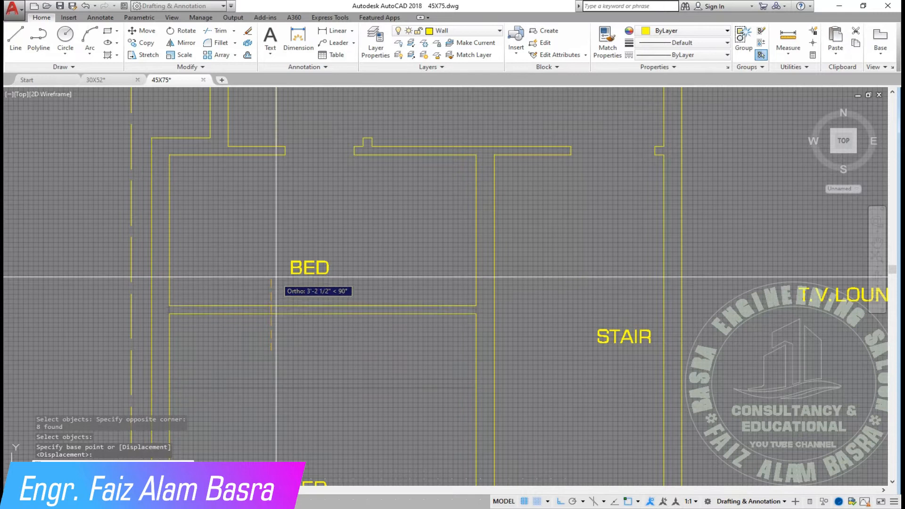
{"action": "scroll", "coordinate": [275, 304], "scroll_direction": "down", "scroll_amount": 5}
{"action": "scroll", "coordinate": [303, 399], "scroll_direction": "up", "scroll_amount": 3}
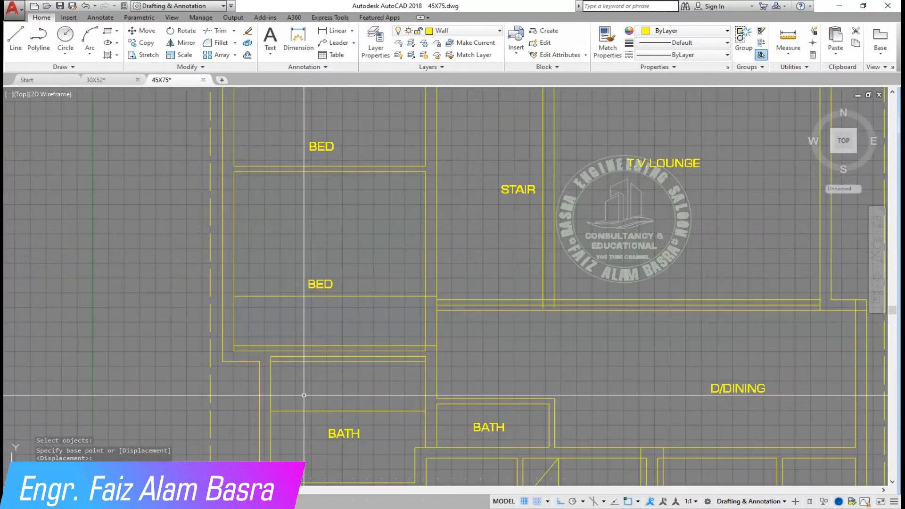
{"action": "scroll", "coordinate": [396, 326], "scroll_direction": "up", "scroll_amount": 2}
{"action": "scroll", "coordinate": [381, 339], "scroll_direction": "down", "scroll_amount": 2}
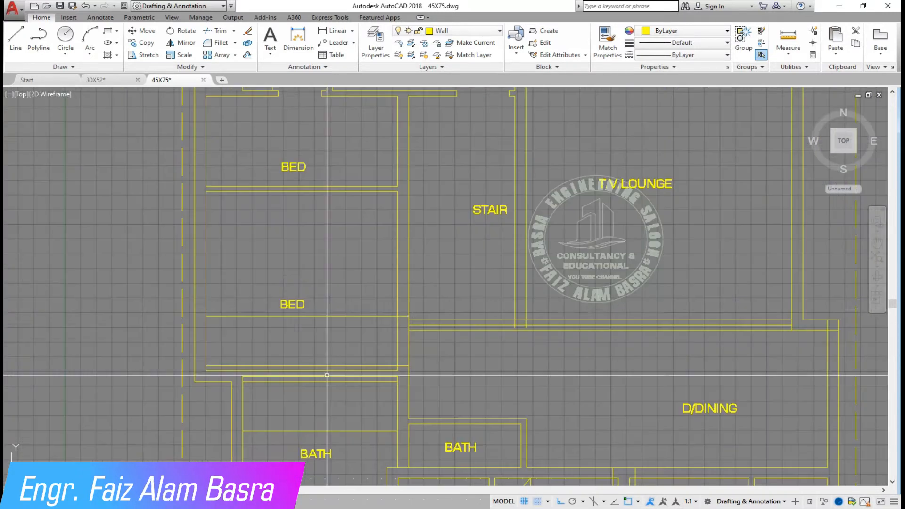
{"action": "scroll", "coordinate": [356, 110], "scroll_direction": "up", "scroll_amount": 2}
- Dimension the middle bed's vertical inside length along its right wall
{"action": "left_click", "coordinate": [335, 30]}
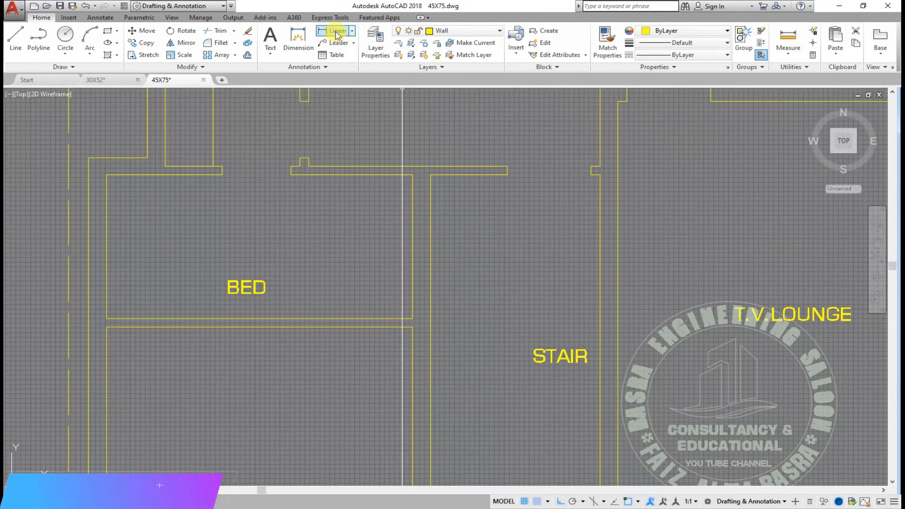
{"action": "key", "text": "Return"}
{"action": "left_click", "coordinate": [413, 217]}
{"action": "left_click", "coordinate": [374, 212]}
- Stretch the partition between the middle and lower beds downward to give the middle bed a 7' length, and erase the dimension
{"action": "left_click", "coordinate": [148, 55]}
{"action": "left_click", "coordinate": [458, 339]}
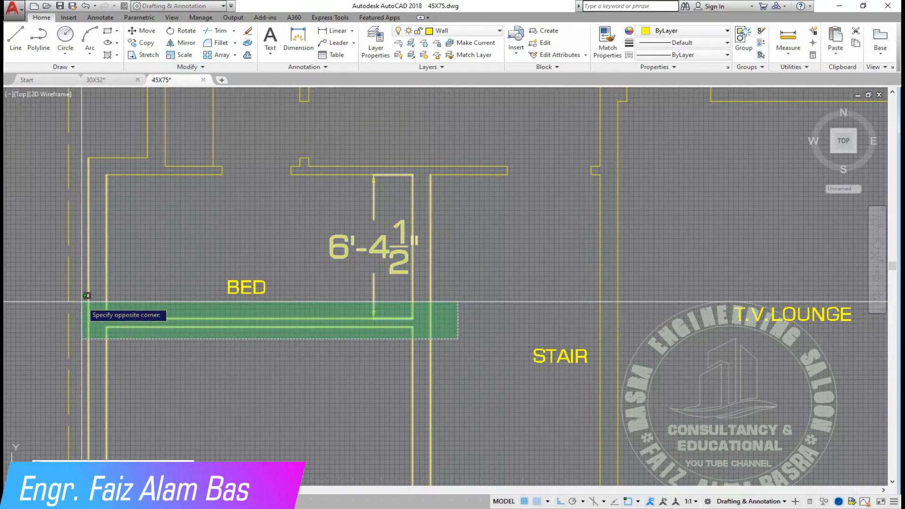
{"action": "left_click", "coordinate": [91, 303]}
{"action": "key", "text": "Return"}
{"action": "left_click", "coordinate": [165, 252]}
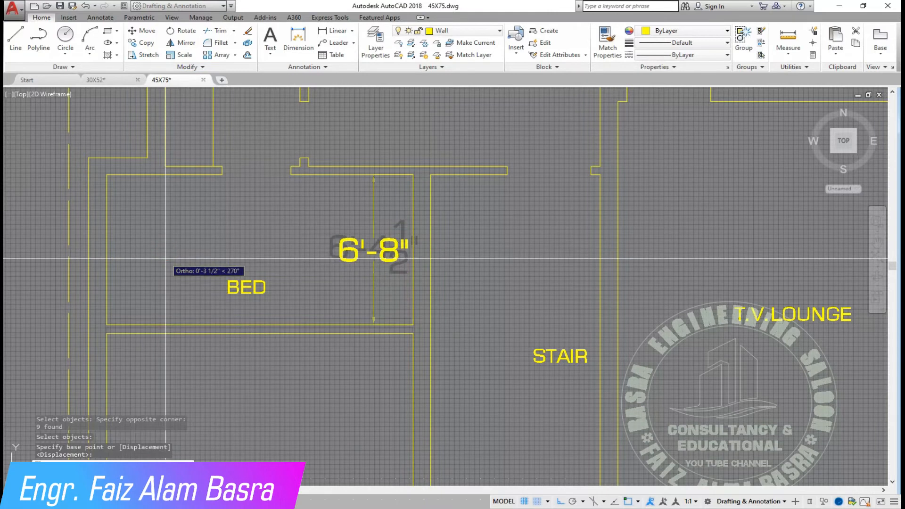
{"action": "left_click", "coordinate": [166, 266]}
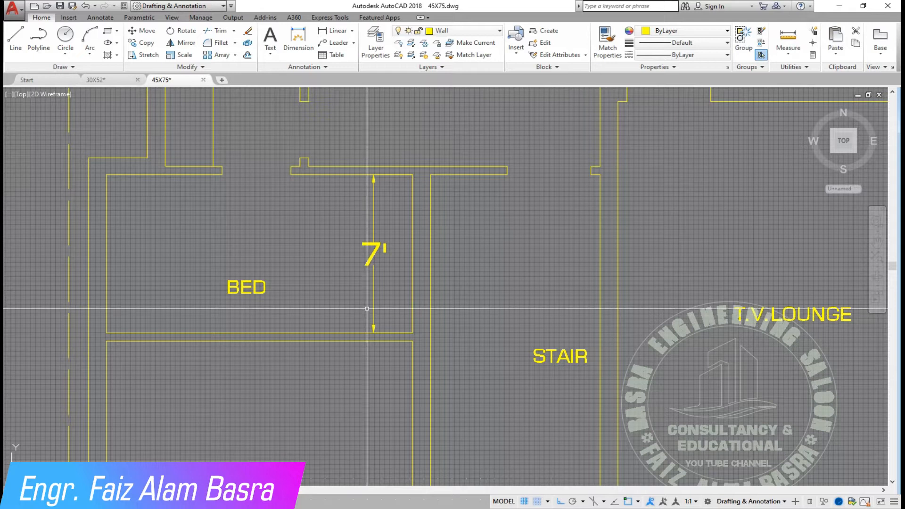
{"action": "left_click", "coordinate": [374, 253]}
{"action": "left_click", "coordinate": [249, 32]}
- Dimension the lower bed's vertical inside length
{"action": "scroll", "coordinate": [346, 245], "scroll_direction": "down", "scroll_amount": 6}
{"action": "scroll", "coordinate": [342, 326], "scroll_direction": "up", "scroll_amount": 4}
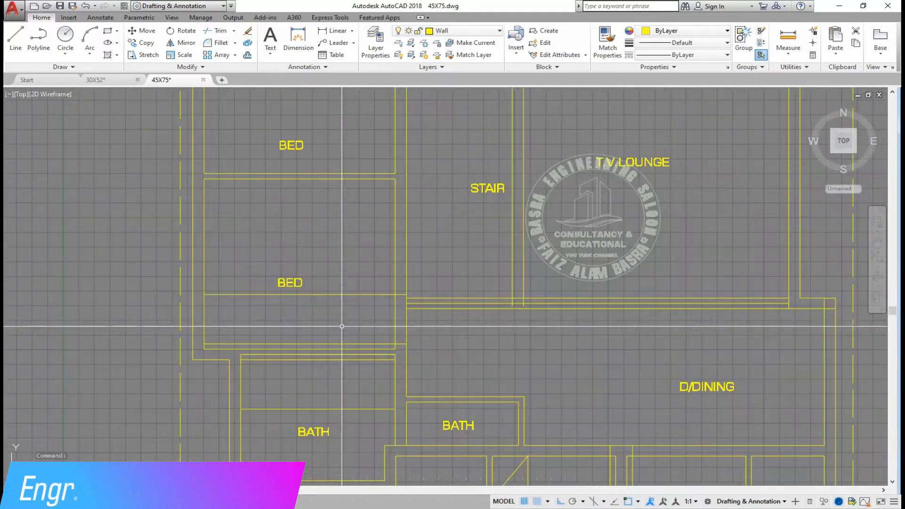
{"action": "left_click", "coordinate": [396, 348]}
{"action": "left_click", "coordinate": [395, 179]}
{"action": "left_click", "coordinate": [351, 264]}
- Stretch the lower bed's bottom wall upward by 1" to make the room 12' long, and delete its dimension
{"action": "scroll", "coordinate": [252, 389], "scroll_direction": "up", "scroll_amount": 2}
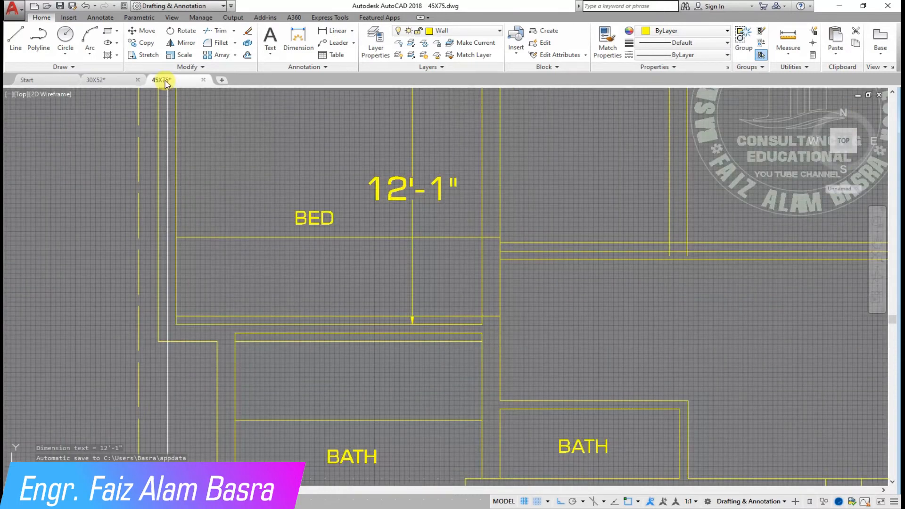
{"action": "left_click", "coordinate": [545, 355]}
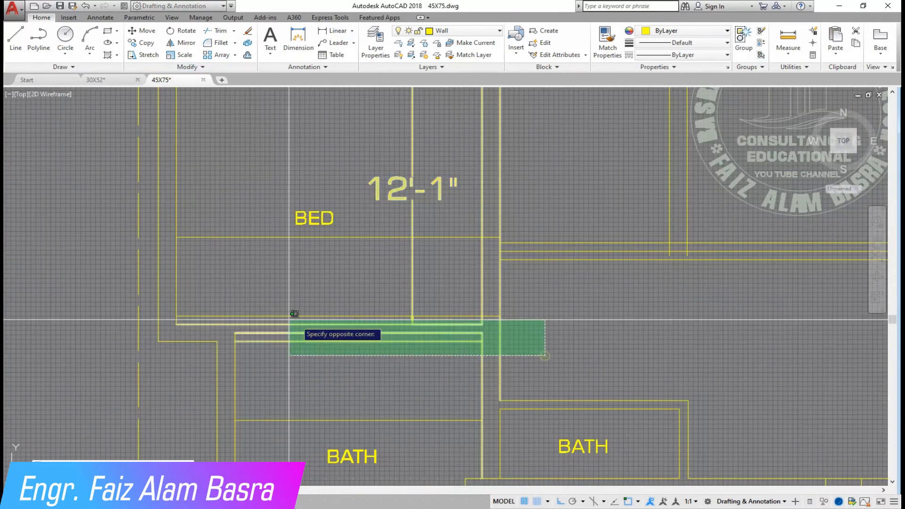
{"action": "left_click", "coordinate": [162, 283]}
{"action": "key", "text": "Return"}
{"action": "left_click", "coordinate": [250, 286]}
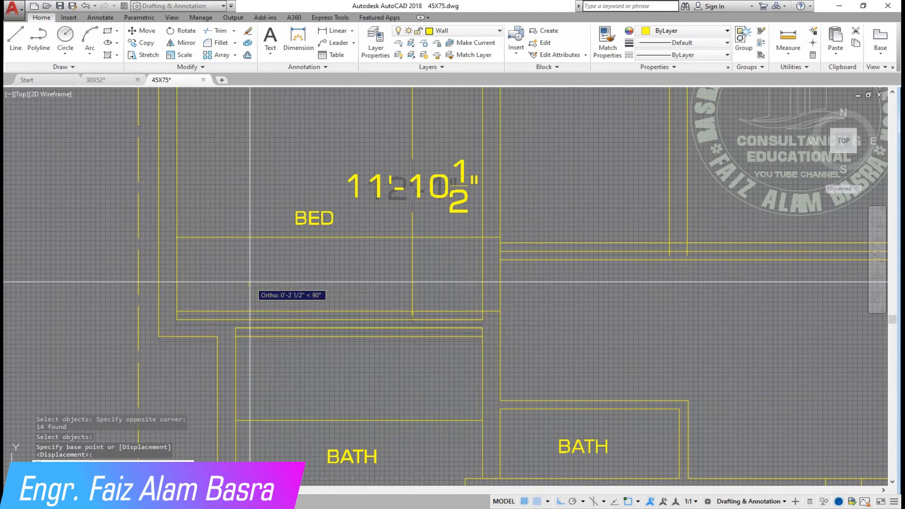
{"action": "type", "text": "1"}
{"action": "key", "text": "Return"}
{"action": "scroll", "coordinate": [399, 411], "scroll_direction": "down", "scroll_amount": 2}
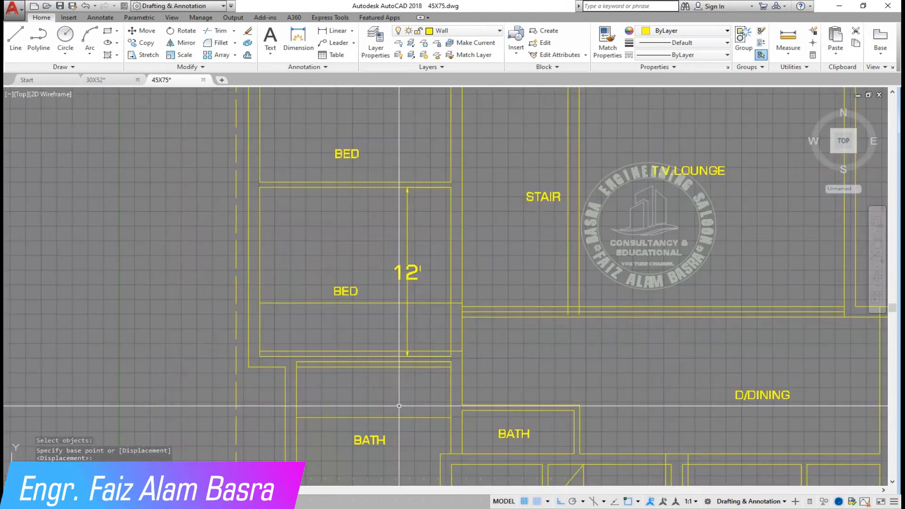
{"action": "scroll", "coordinate": [423, 279], "scroll_direction": "up", "scroll_amount": 2}
{"action": "left_click", "coordinate": [412, 279]}
{"action": "key", "text": "Delete"}
- Dimension the left bath's vertical inside length
{"action": "scroll", "coordinate": [395, 372], "scroll_direction": "down", "scroll_amount": 4}
{"action": "scroll", "coordinate": [395, 372], "scroll_direction": "up", "scroll_amount": 4}
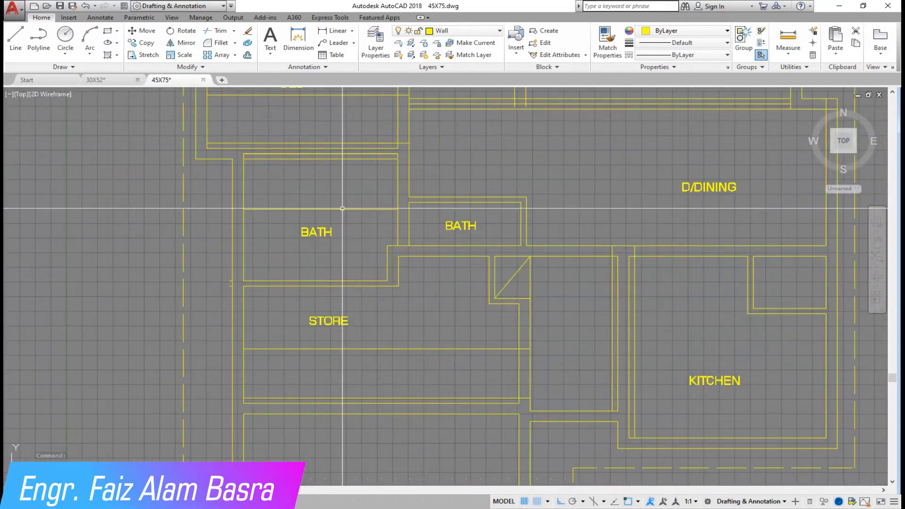
{"action": "left_click", "coordinate": [338, 30]}
{"action": "left_click", "coordinate": [408, 356]}
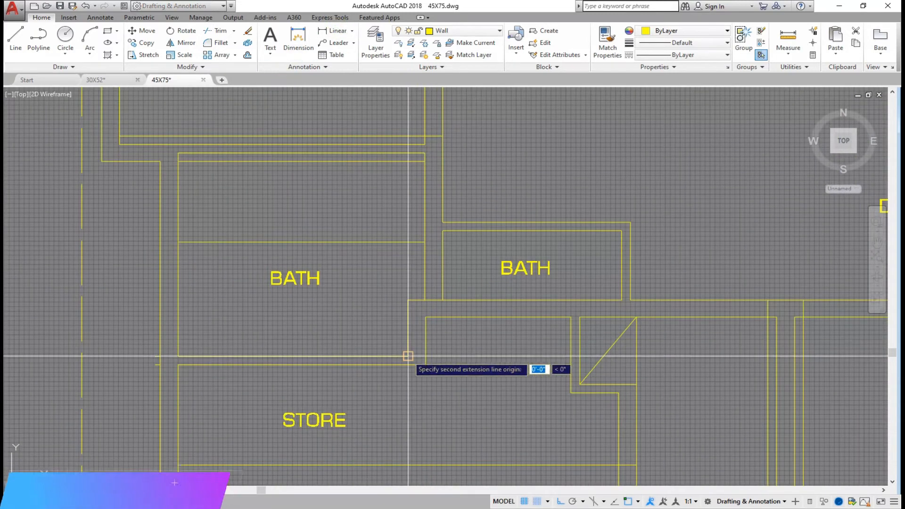
{"action": "left_click", "coordinate": [425, 154]}
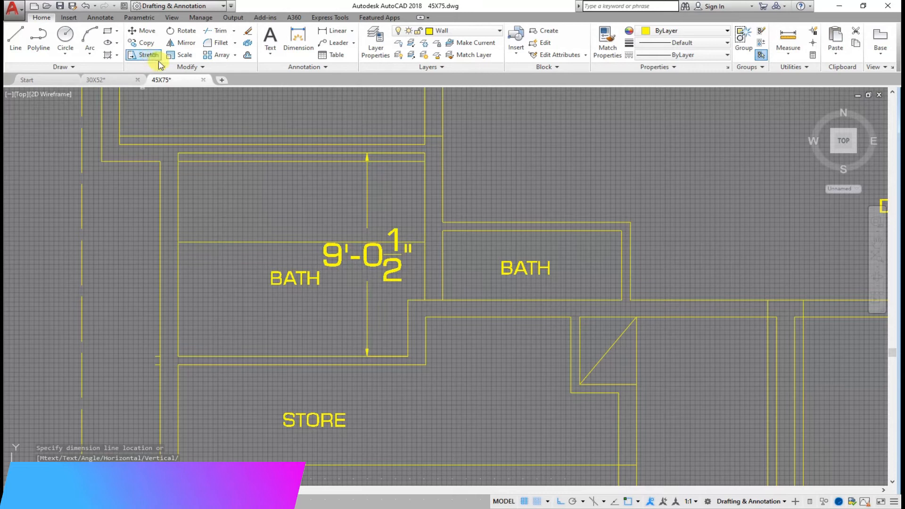
- Stretch the wall between the left bath and the store upward by 0.5" to make the bath 9' long, and erase the dimension
{"action": "left_click", "coordinate": [461, 370]}
{"action": "left_click", "coordinate": [151, 348]}
{"action": "key", "text": "Return"}
{"action": "left_click", "coordinate": [244, 334]}
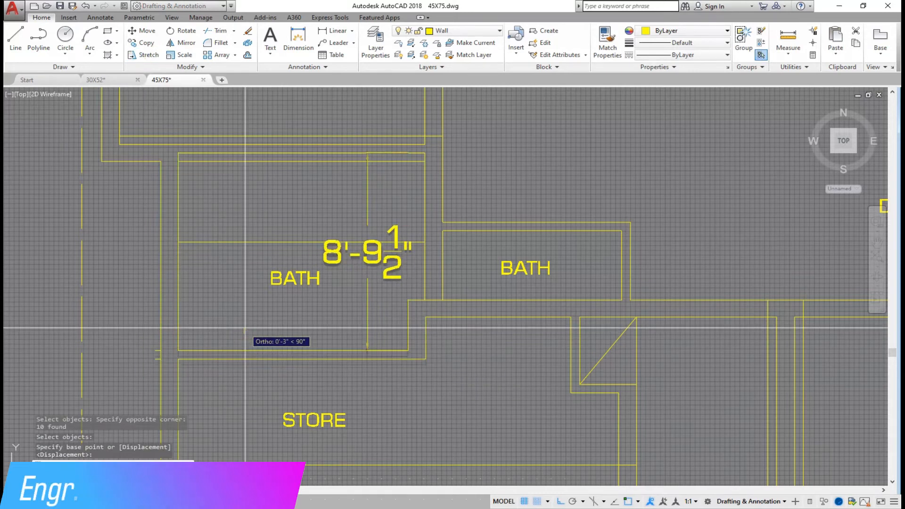
{"action": "type", "text": ".5"}
{"action": "key", "text": "Return"}
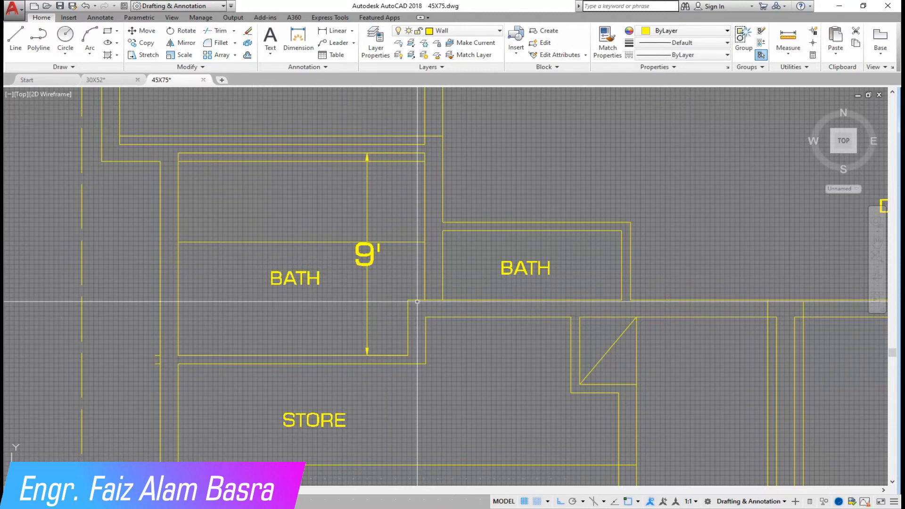
{"action": "left_click", "coordinate": [366, 253]}
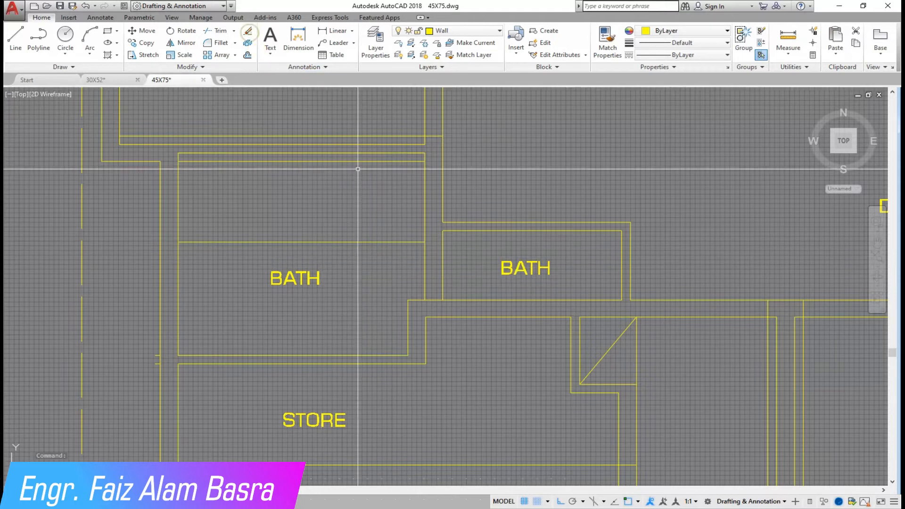
- Stretch the top wall of the small bath beside the dining area downward to shorten the room
{"action": "scroll", "coordinate": [436, 248], "scroll_direction": "down", "scroll_amount": 2}
{"action": "scroll", "coordinate": [613, 238], "scroll_direction": "up", "scroll_amount": 2}
{"action": "scroll", "coordinate": [554, 247], "scroll_direction": "down", "scroll_amount": 2}
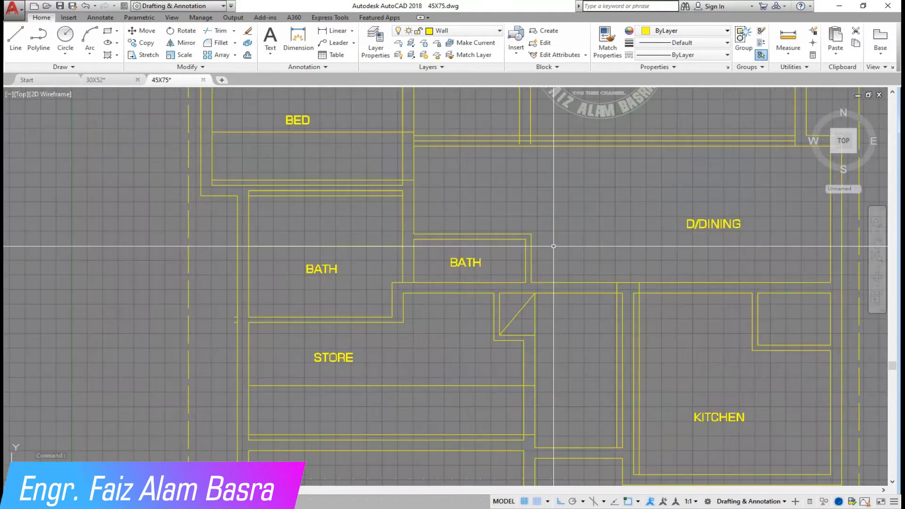
{"action": "scroll", "coordinate": [391, 194], "scroll_direction": "up", "scroll_amount": 2}
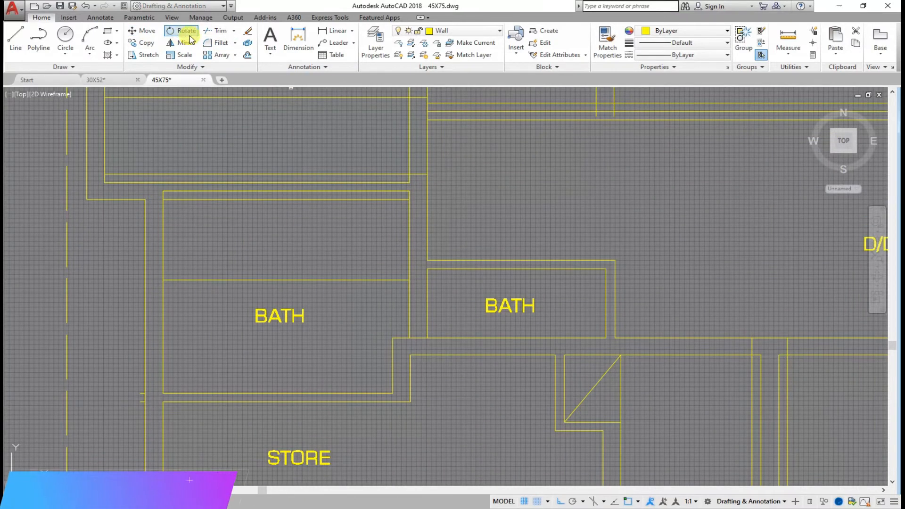
{"action": "left_click", "coordinate": [651, 283]}
{"action": "left_click", "coordinate": [425, 253]}
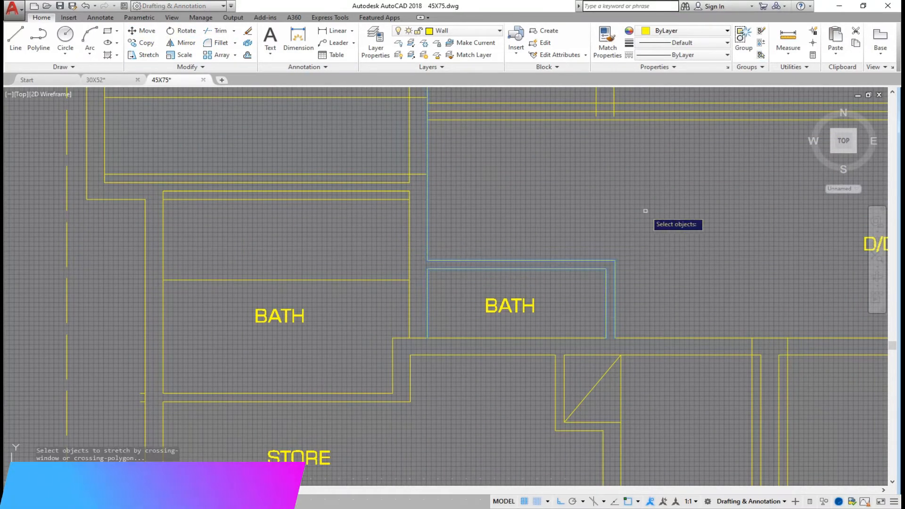
{"action": "key", "text": "Return"}
{"action": "left_click", "coordinate": [644, 213]}
{"action": "left_click", "coordinate": [643, 235]}
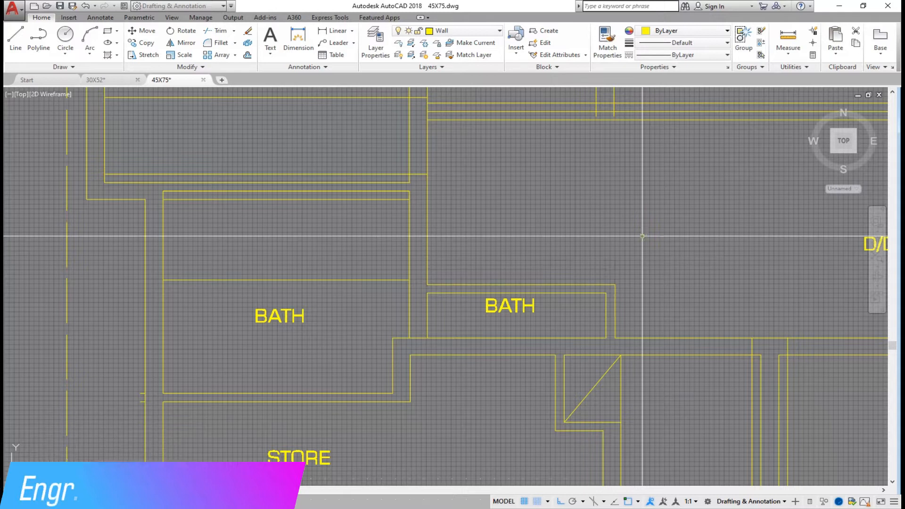
- Delete the two leftover horizontal lines crossing the lower bed
{"action": "scroll", "coordinate": [392, 264], "scroll_direction": "up", "scroll_amount": 1}
{"action": "scroll", "coordinate": [501, 239], "scroll_direction": "down", "scroll_amount": 6}
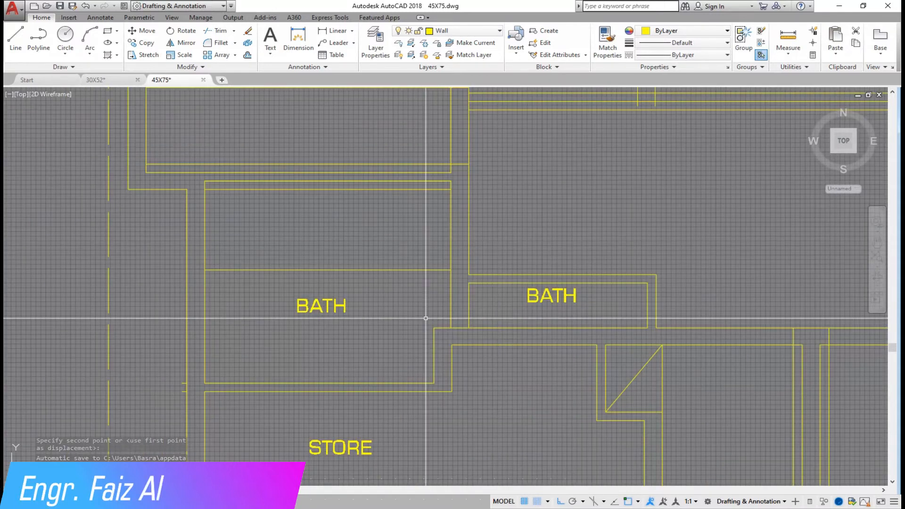
{"action": "scroll", "coordinate": [495, 261], "scroll_direction": "up", "scroll_amount": 3}
{"action": "scroll", "coordinate": [494, 262], "scroll_direction": "down", "scroll_amount": 3}
{"action": "scroll", "coordinate": [491, 262], "scroll_direction": "up", "scroll_amount": 2}
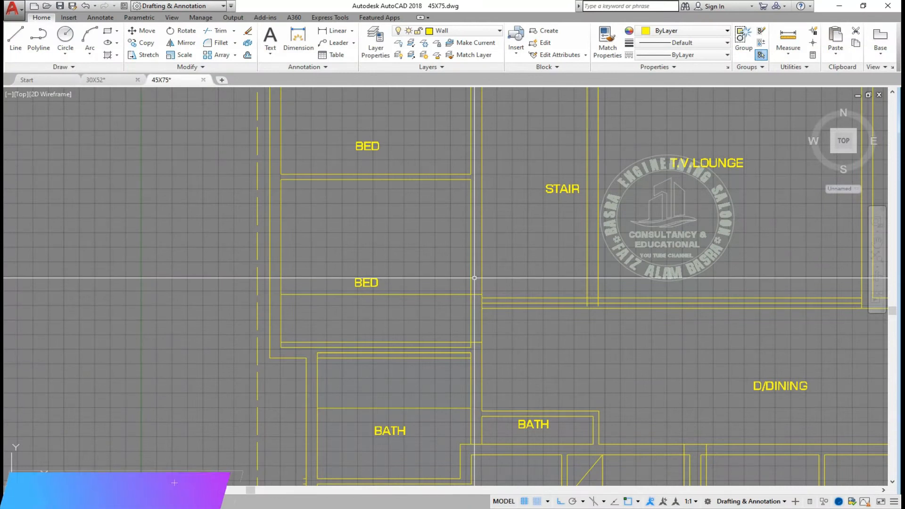
{"action": "scroll", "coordinate": [453, 327], "scroll_direction": "up", "scroll_amount": 3}
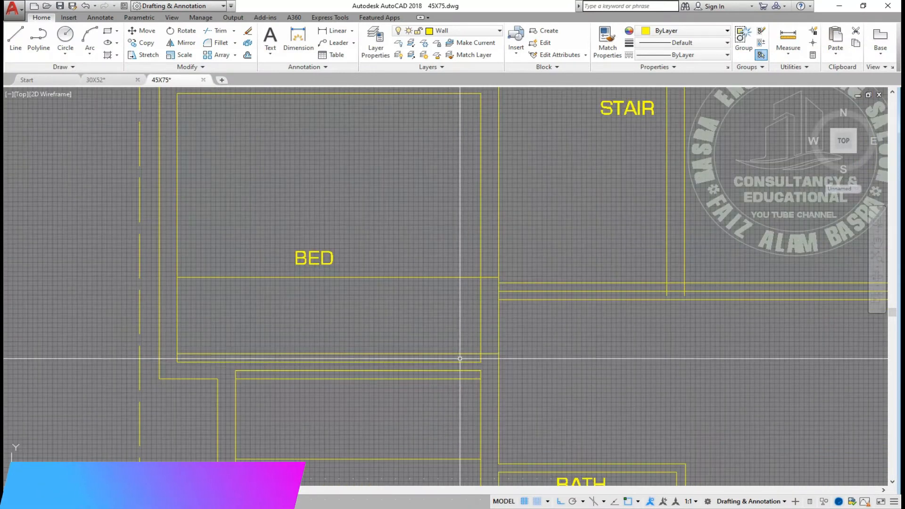
{"action": "left_click", "coordinate": [457, 357]}
{"action": "key", "text": "Escape"}
{"action": "scroll", "coordinate": [502, 334], "scroll_direction": "down", "scroll_amount": 2}
{"action": "scroll", "coordinate": [536, 310], "scroll_direction": "up", "scroll_amount": 2}
{"action": "left_click", "coordinate": [442, 376]}
{"action": "left_click", "coordinate": [425, 287]}
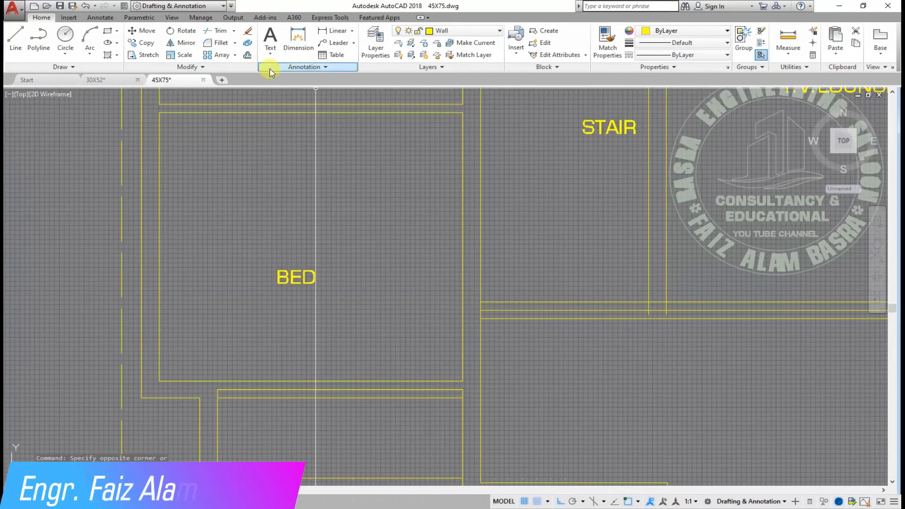
- Offset the lower bed's top inner wall line downward by 4 1/2", and offset that copy a further 42" to mark a door opening
{"action": "left_click", "coordinate": [248, 56]}
{"action": "left_click", "coordinate": [409, 112]}
{"action": "left_click", "coordinate": [419, 176]}
{"action": "key", "text": "Return"}
{"action": "key", "text": "Return"}
{"action": "type", "text": "4"}
{"action": "key", "text": "Return"}
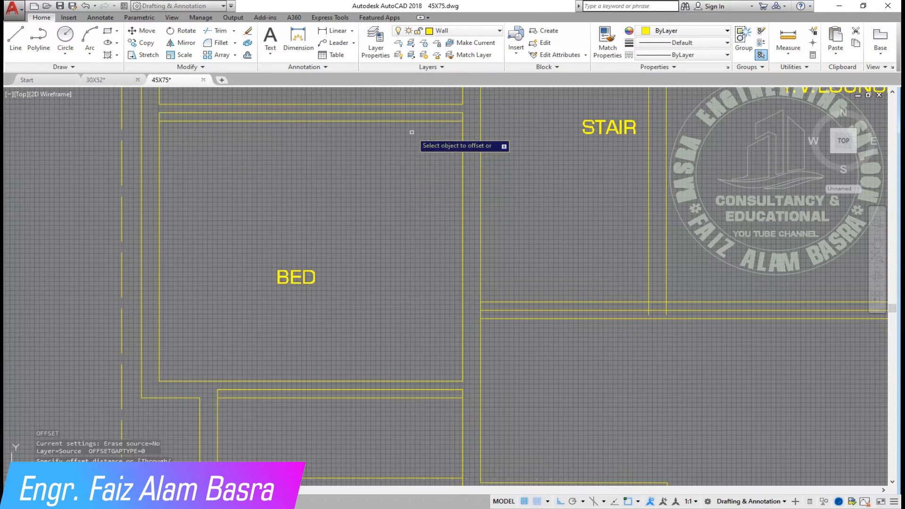
{"action": "left_click", "coordinate": [415, 122]}
{"action": "left_click", "coordinate": [424, 219]}
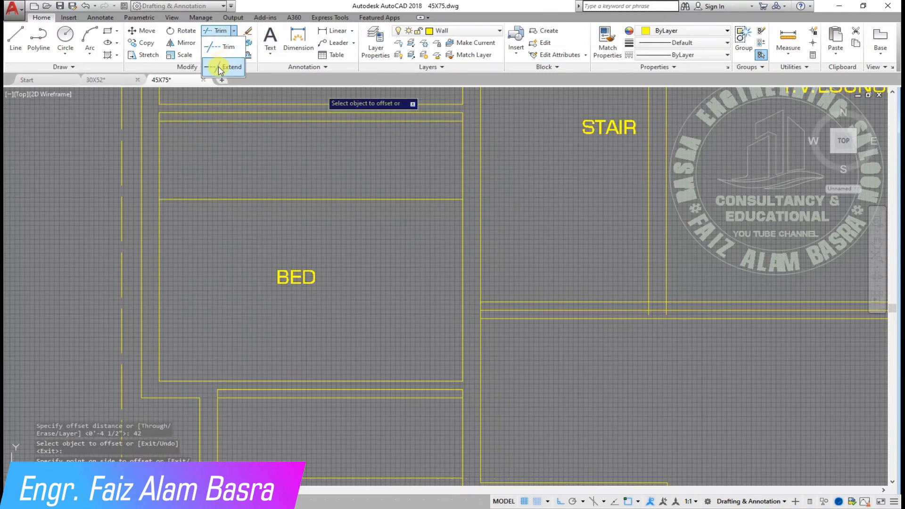
- Extend both door guide lines in the lower bed across the right wall to its outer face beside the stair
{"action": "left_click", "coordinate": [219, 69]}
{"action": "right_click", "coordinate": [438, 229]}
{"action": "left_click", "coordinate": [435, 224]}
{"action": "left_click", "coordinate": [411, 113]}
{"action": "right_click", "coordinate": [408, 155]}
{"action": "left_click", "coordinate": [419, 161]}
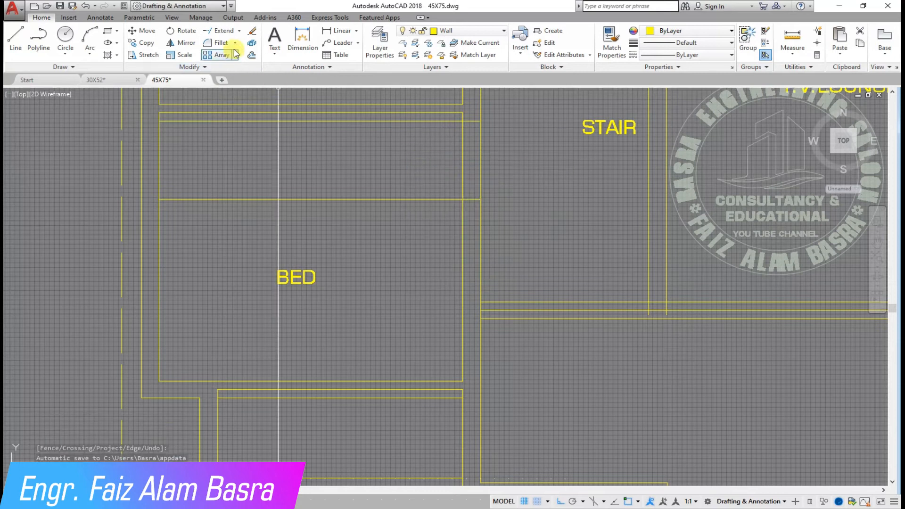
- Trim the lower bed's right wall between the guides to open the doorway, and trim away the guide lines inside the room
{"action": "left_click", "coordinate": [214, 47]}
{"action": "right_click", "coordinate": [401, 159]}
{"action": "left_click", "coordinate": [500, 175]}
{"action": "left_click", "coordinate": [447, 158]}
{"action": "left_click", "coordinate": [431, 216]}
{"action": "left_click", "coordinate": [404, 116]}
{"action": "scroll", "coordinate": [400, 270], "scroll_direction": "down", "scroll_amount": 4}
{"action": "scroll", "coordinate": [408, 165], "scroll_direction": "up", "scroll_amount": 4}
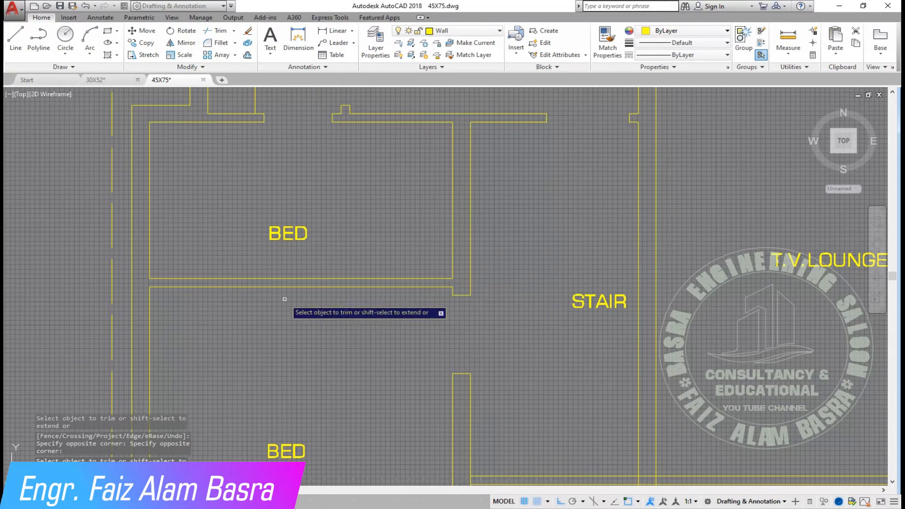
{"action": "scroll", "coordinate": [198, 324], "scroll_direction": "down", "scroll_amount": 2}
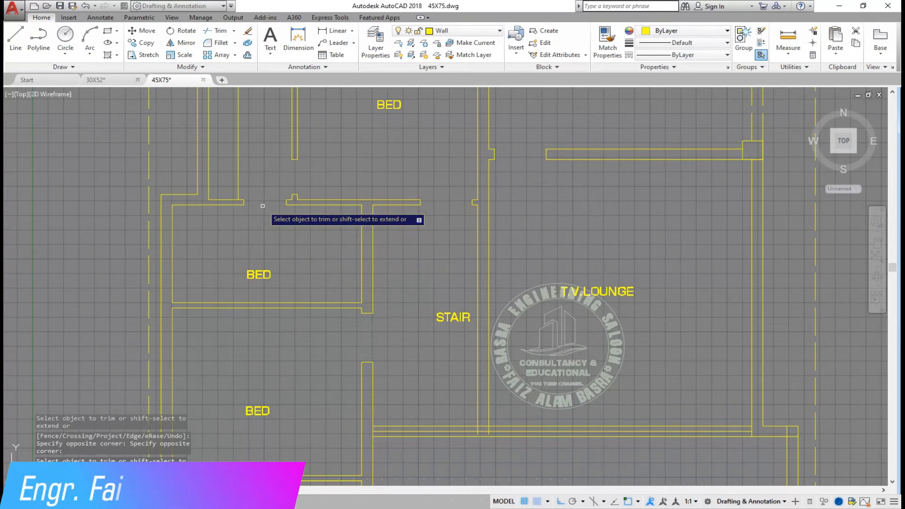
{"action": "scroll", "coordinate": [180, 304], "scroll_direction": "up", "scroll_amount": 2}
{"action": "scroll", "coordinate": [251, 213], "scroll_direction": "down", "scroll_amount": 2}
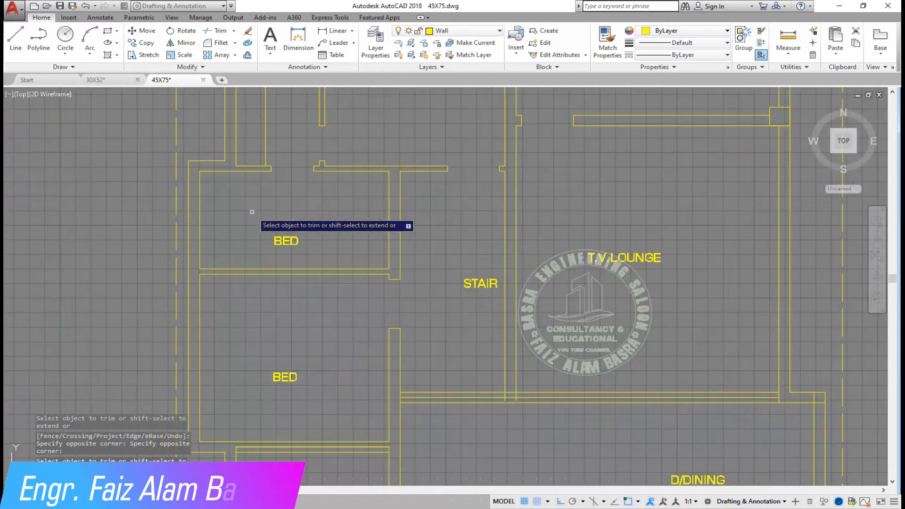
{"action": "scroll", "coordinate": [215, 294], "scroll_direction": "up", "scroll_amount": 2}
{"action": "key", "text": "Escape"}
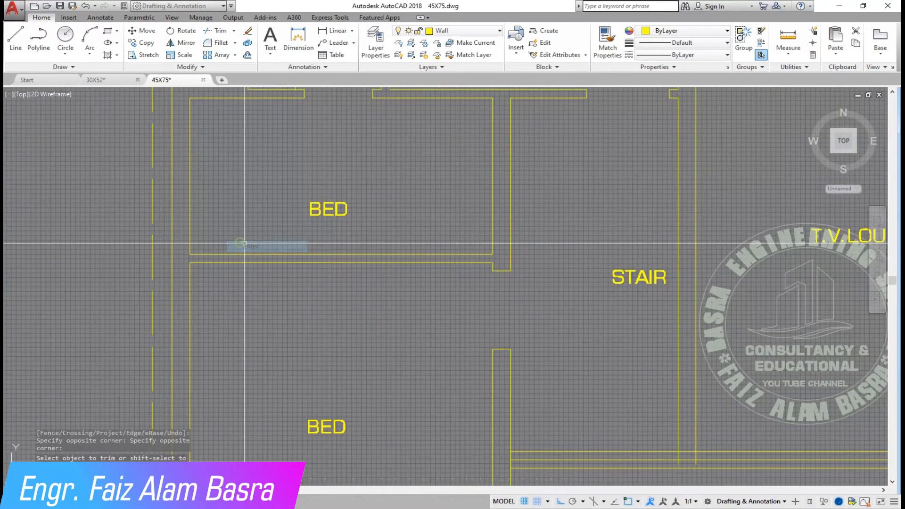
- Offset the middle bed's left inner wall line inward by 4 1/2", and offset that copy a further 30" to mark a door
{"action": "left_click", "coordinate": [247, 55]}
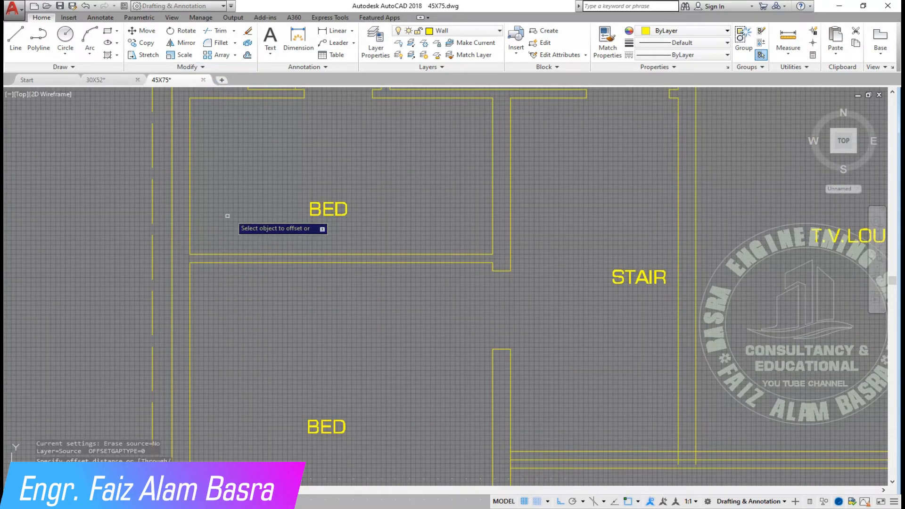
{"action": "left_click", "coordinate": [192, 245]}
{"action": "left_click", "coordinate": [234, 236]}
{"action": "key", "text": "Return"}
{"action": "key", "text": "Return"}
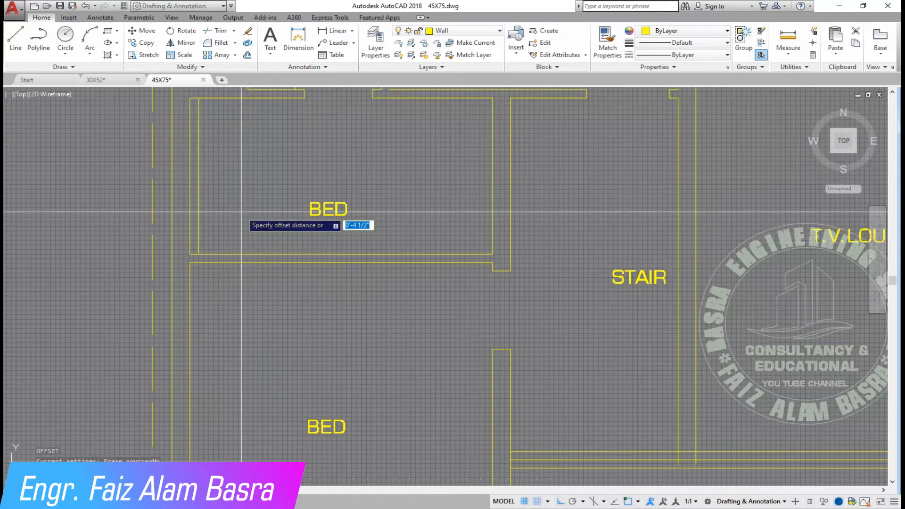
{"action": "key", "text": "Return"}
{"action": "left_click", "coordinate": [198, 234]}
{"action": "left_click", "coordinate": [207, 168]}
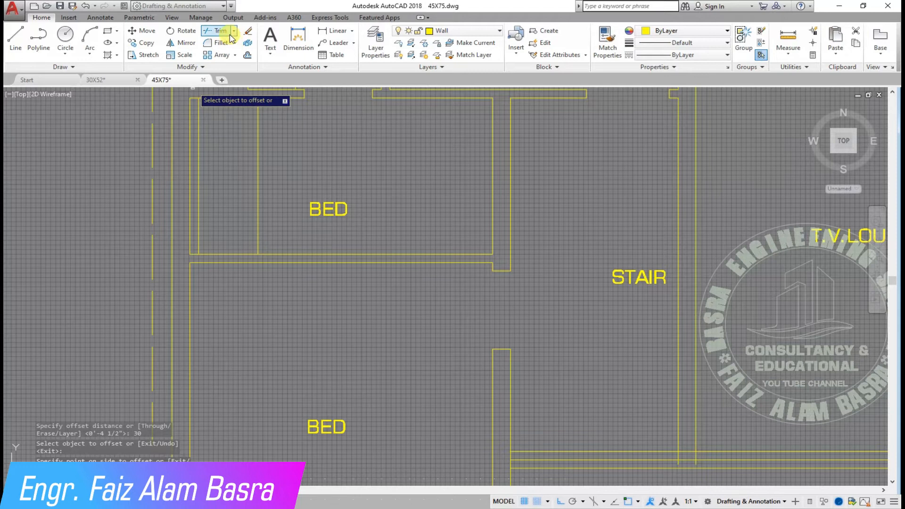
- Extend the two vertical door guides through the wall between the middle and lower beds to its lower face
{"action": "left_click", "coordinate": [220, 73]}
{"action": "key", "text": "Return"}
{"action": "scroll", "coordinate": [182, 262], "scroll_direction": "up", "scroll_amount": 2}
{"action": "left_click", "coordinate": [386, 225]}
{"action": "left_click", "coordinate": [218, 199]}
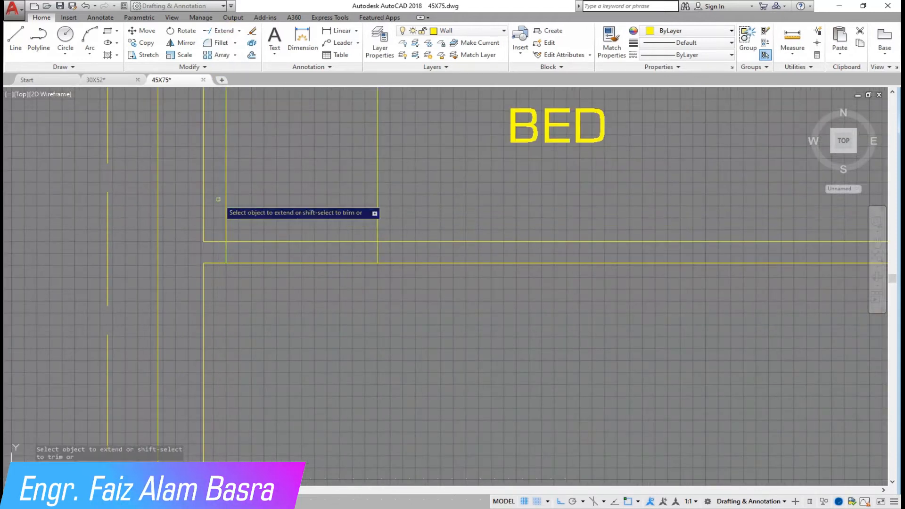
- Trim the wall between the middle and lower beds to open the 30" doorway, and trim off the guide lines above it
{"action": "left_click", "coordinate": [240, 32]}
{"action": "left_click", "coordinate": [228, 46]}
{"action": "key", "text": "Return"}
{"action": "left_click", "coordinate": [291, 284]}
{"action": "left_click", "coordinate": [284, 210]}
{"action": "left_click", "coordinate": [404, 213]}
{"action": "scroll", "coordinate": [226, 184], "scroll_direction": "down", "scroll_amount": 4}
{"action": "right_click", "coordinate": [293, 308]}
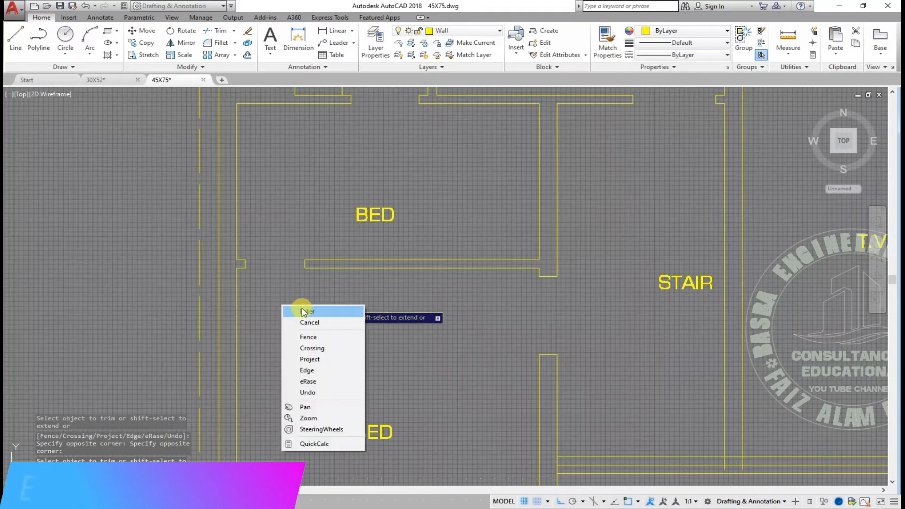
{"action": "left_click", "coordinate": [306, 309]}
- Change the middle room's label from BED to BATH
{"action": "scroll", "coordinate": [264, 267], "scroll_direction": "down", "scroll_amount": 3}
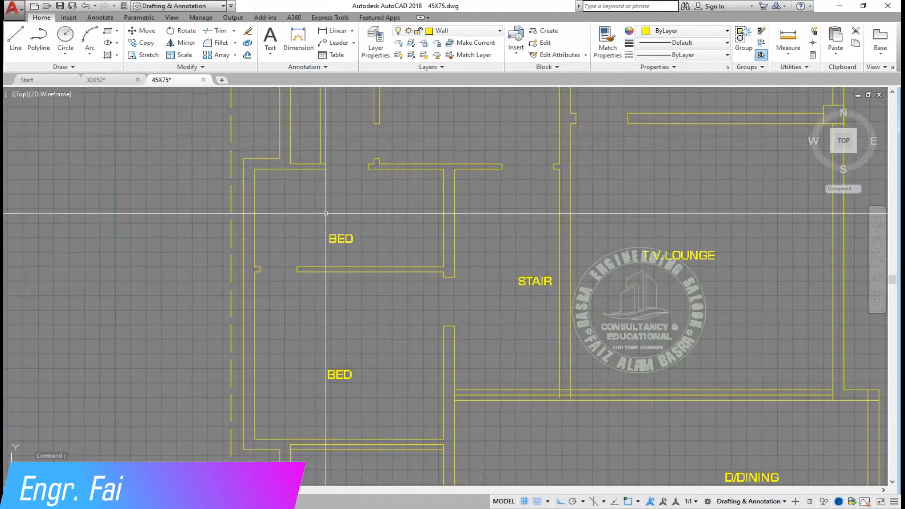
{"action": "scroll", "coordinate": [302, 272], "scroll_direction": "up", "scroll_amount": 3}
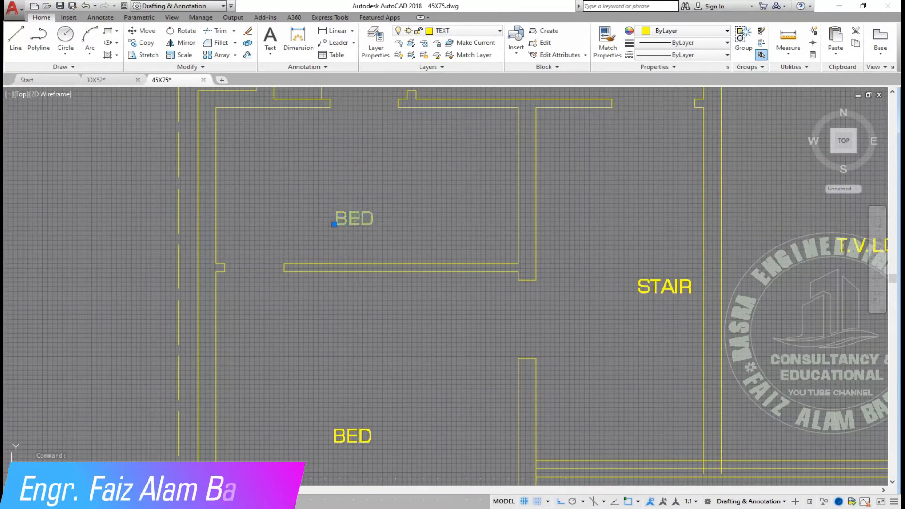
{"action": "double_click", "coordinate": [362, 220]}
{"action": "type", "text": "ba"}
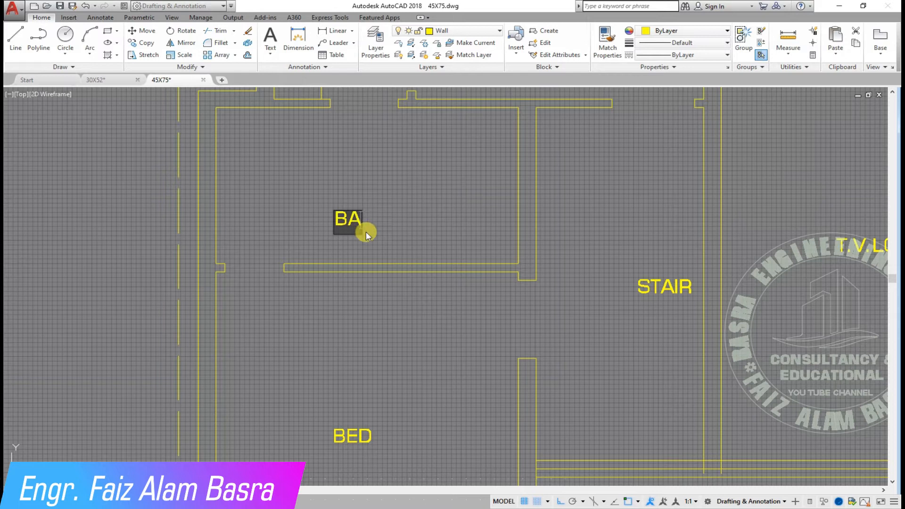
{"action": "type", "text": "th"}
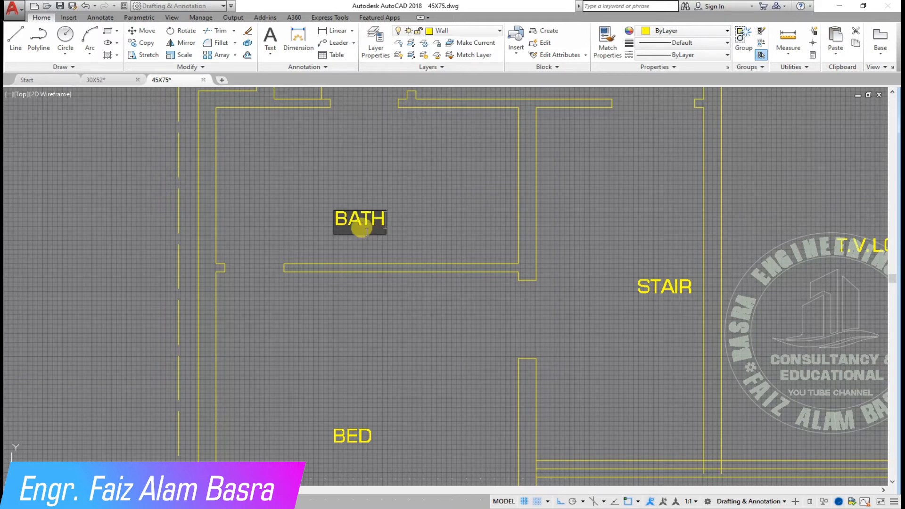
{"action": "left_click", "coordinate": [422, 232]}
{"action": "scroll", "coordinate": [354, 353], "scroll_direction": "down", "scroll_amount": 4}
{"action": "scroll", "coordinate": [344, 342], "scroll_direction": "up", "scroll_amount": 2}
{"action": "right_click", "coordinate": [356, 340]}
{"action": "left_click", "coordinate": [366, 349]}
- Add a horizontal linear dimension across the stair area's width, between the bath wall and the T.V. lounge wall
{"action": "scroll", "coordinate": [343, 266], "scroll_direction": "down", "scroll_amount": 2}
{"action": "scroll", "coordinate": [416, 325], "scroll_direction": "up", "scroll_amount": 2}
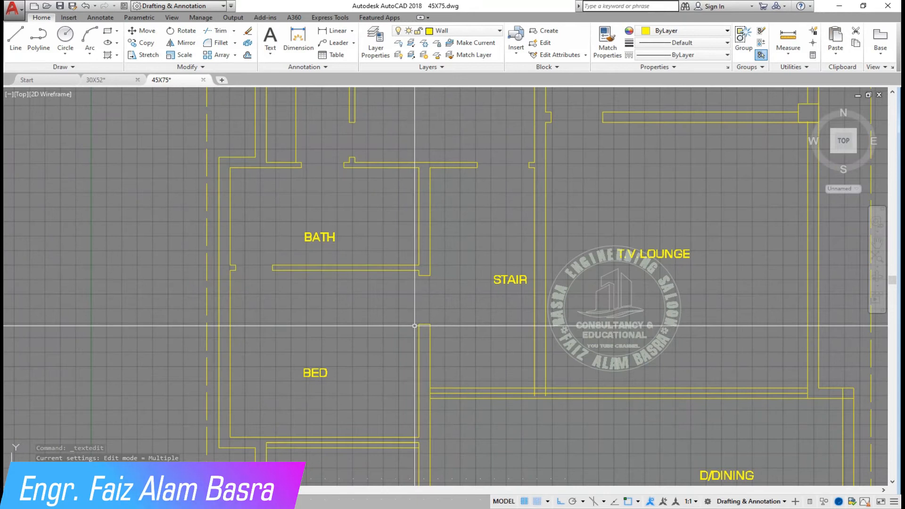
{"action": "scroll", "coordinate": [514, 378], "scroll_direction": "up", "scroll_amount": 2}
{"action": "scroll", "coordinate": [387, 336], "scroll_direction": "down", "scroll_amount": 4}
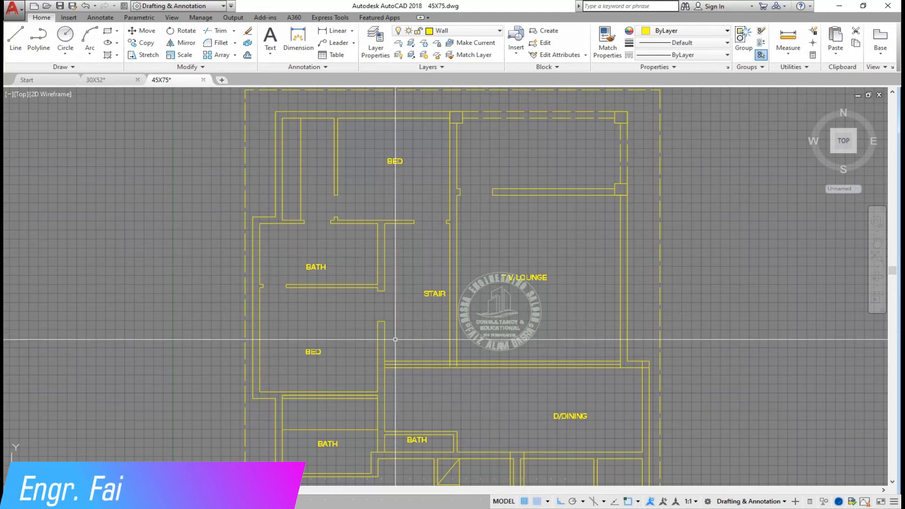
{"action": "scroll", "coordinate": [401, 340], "scroll_direction": "up", "scroll_amount": 2}
{"action": "left_click", "coordinate": [335, 30]}
{"action": "left_click", "coordinate": [376, 263]}
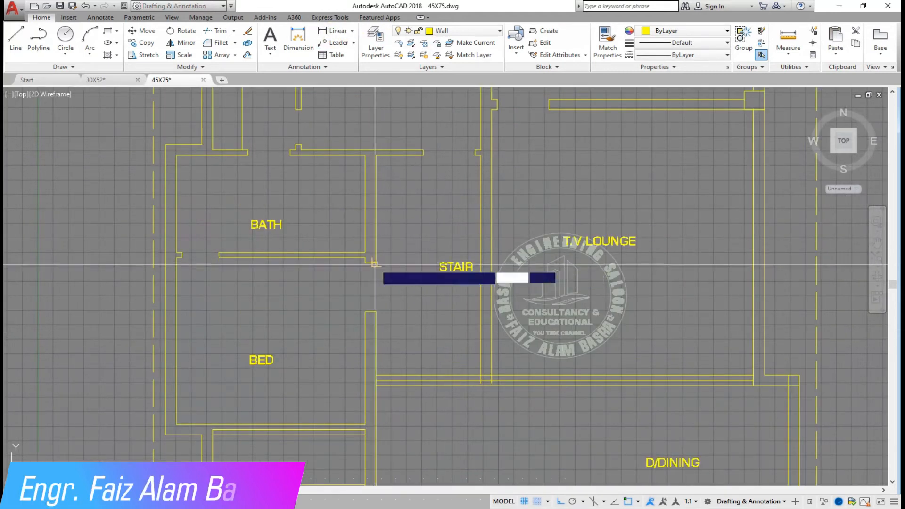
{"action": "left_click", "coordinate": [480, 263]}
{"action": "left_click", "coordinate": [457, 233]}
{"action": "scroll", "coordinate": [417, 239], "scroll_direction": "up", "scroll_amount": 2}
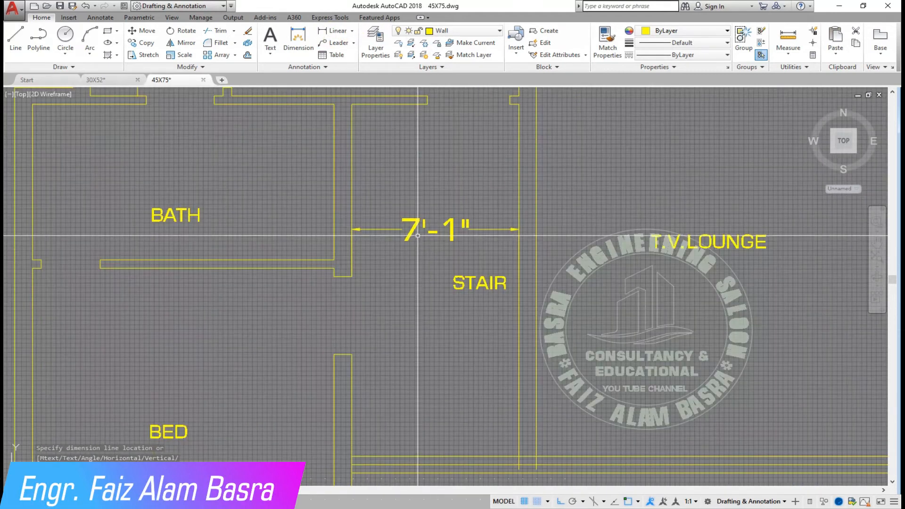
- Move the round watermark logo from the T.V. lounge to over the left bath and bed
{"action": "scroll", "coordinate": [417, 235], "scroll_direction": "down", "scroll_amount": 2}
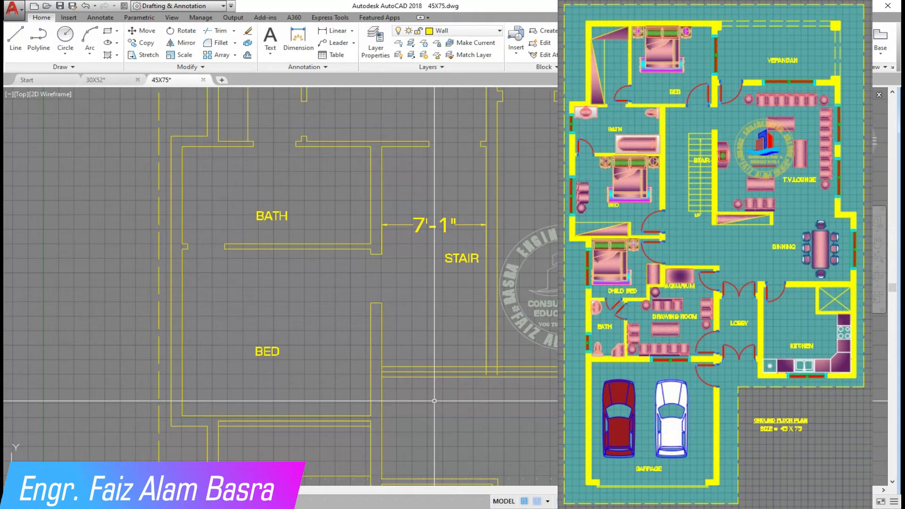
{"action": "scroll", "coordinate": [424, 401], "scroll_direction": "up", "scroll_amount": 2}
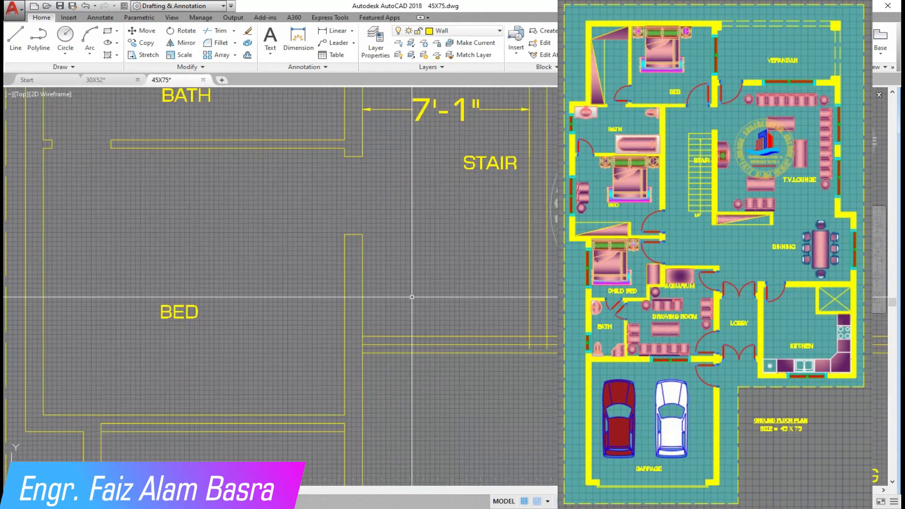
{"action": "scroll", "coordinate": [438, 249], "scroll_direction": "down", "scroll_amount": 2}
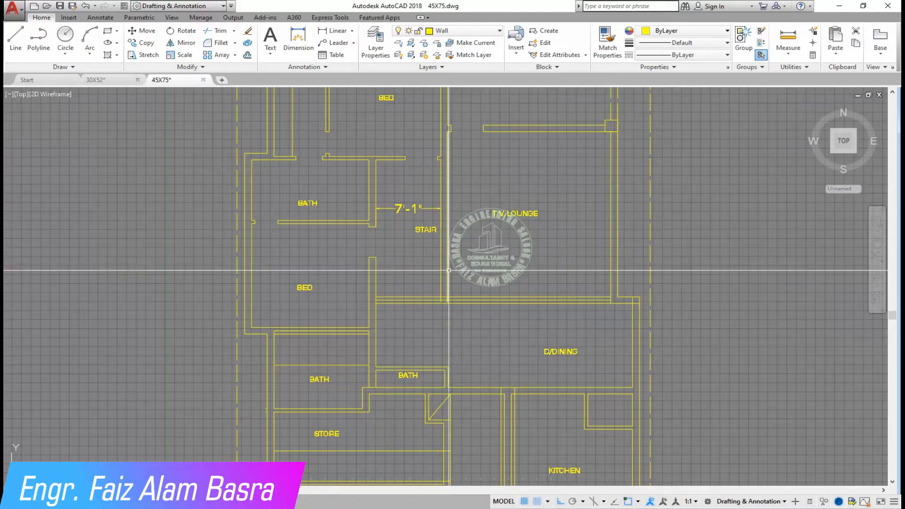
{"action": "left_click", "coordinate": [142, 31]}
{"action": "left_click", "coordinate": [494, 255]}
{"action": "key", "text": "Return"}
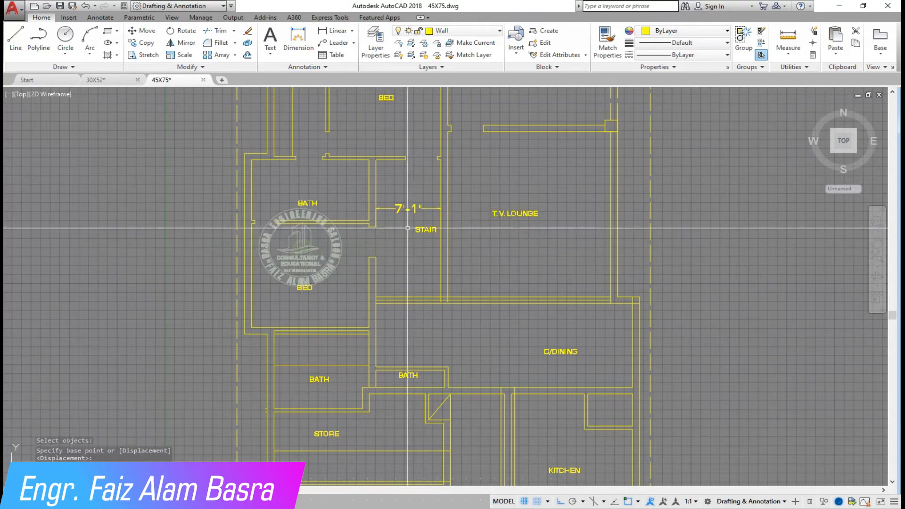
- Offset the stair's right wall line 42" inward to mark the edge of the stair flight
{"action": "scroll", "coordinate": [415, 191], "scroll_direction": "up", "scroll_amount": 2}
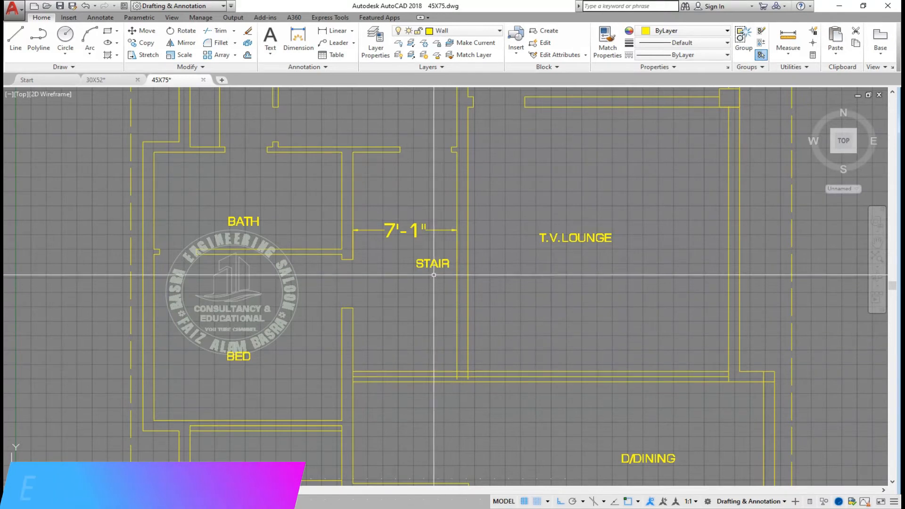
{"action": "scroll", "coordinate": [435, 472], "scroll_direction": "down", "scroll_amount": 2}
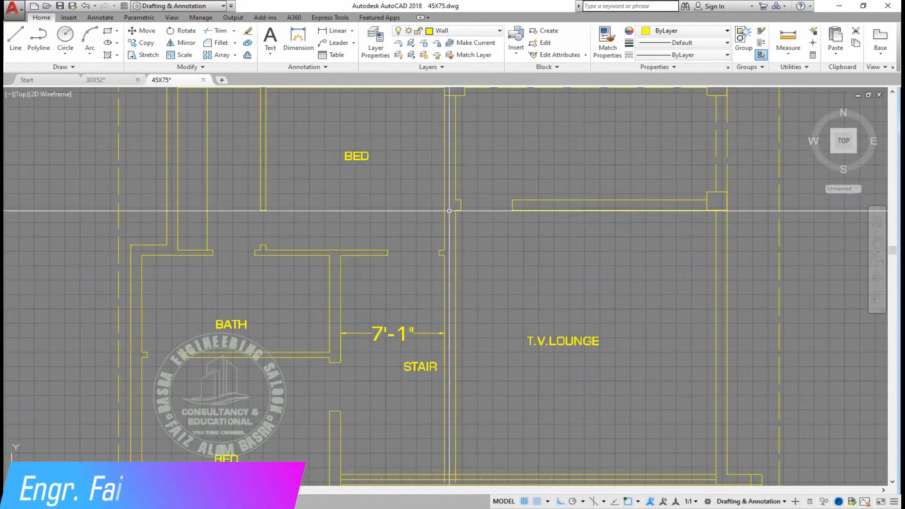
{"action": "scroll", "coordinate": [457, 300], "scroll_direction": "up", "scroll_amount": 6}
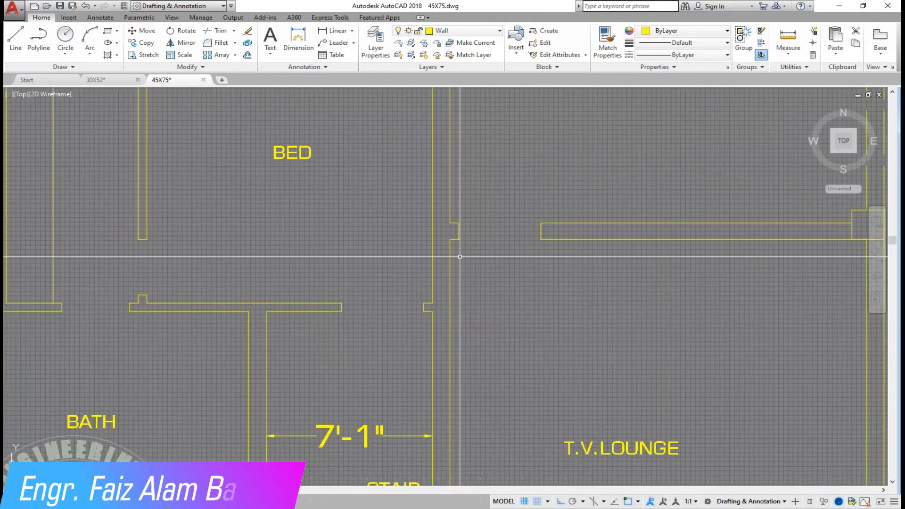
{"action": "scroll", "coordinate": [460, 247], "scroll_direction": "down", "scroll_amount": 4}
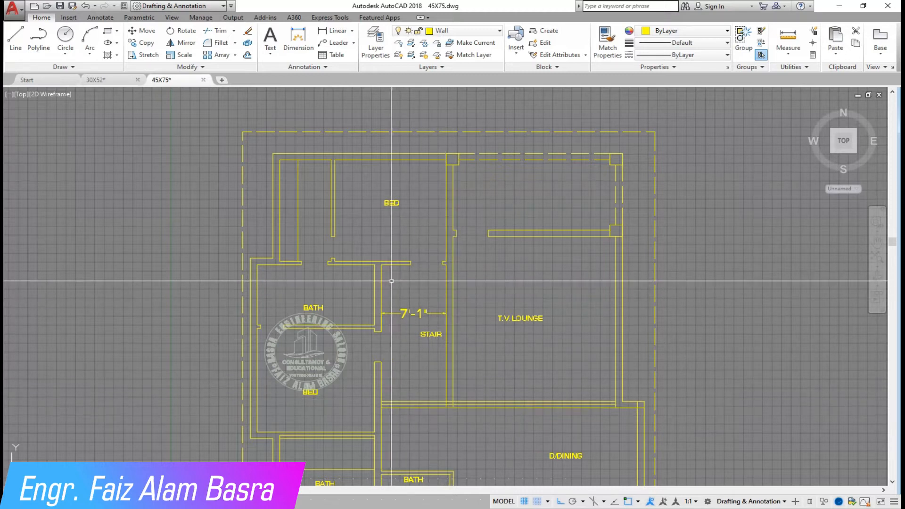
{"action": "scroll", "coordinate": [297, 390], "scroll_direction": "up", "scroll_amount": 2}
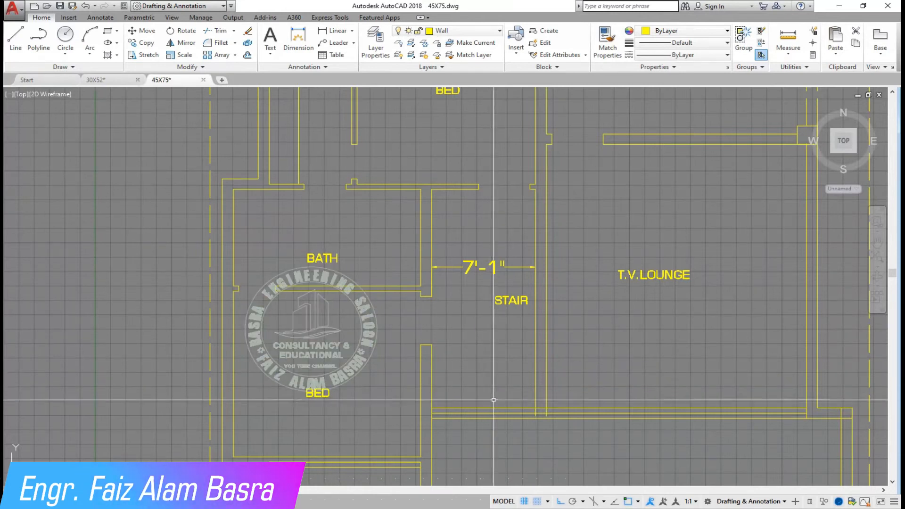
{"action": "left_click", "coordinate": [247, 56]}
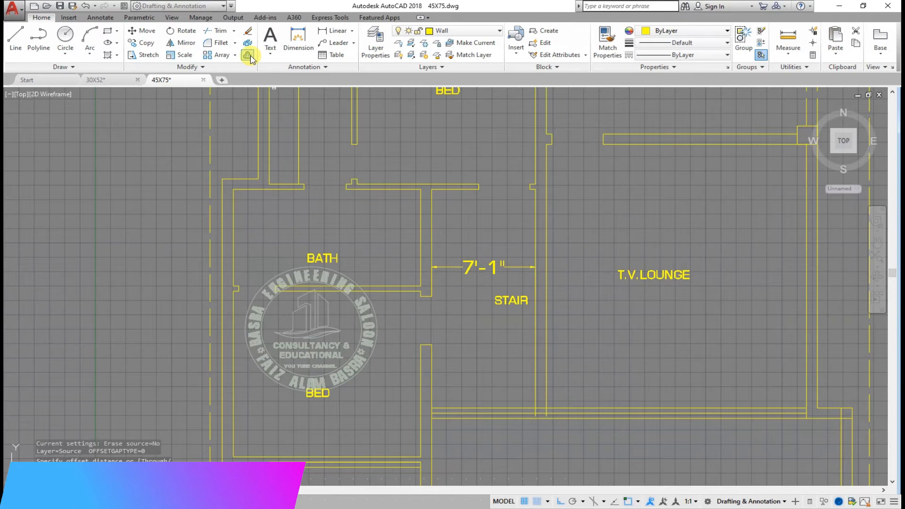
{"action": "left_click", "coordinate": [535, 359]}
{"action": "left_click", "coordinate": [505, 354]}
{"action": "scroll", "coordinate": [491, 362], "scroll_direction": "up", "scroll_amount": 2}
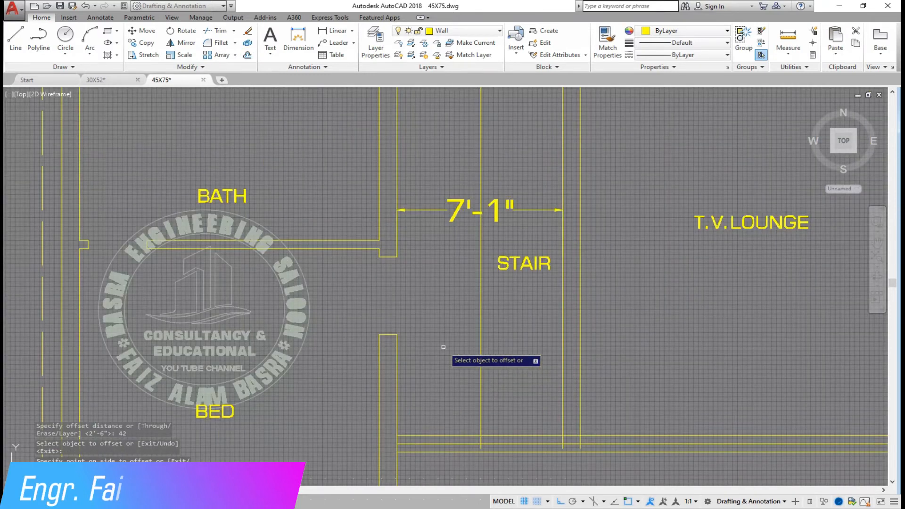
{"action": "scroll", "coordinate": [448, 350], "scroll_direction": "down", "scroll_amount": 2}
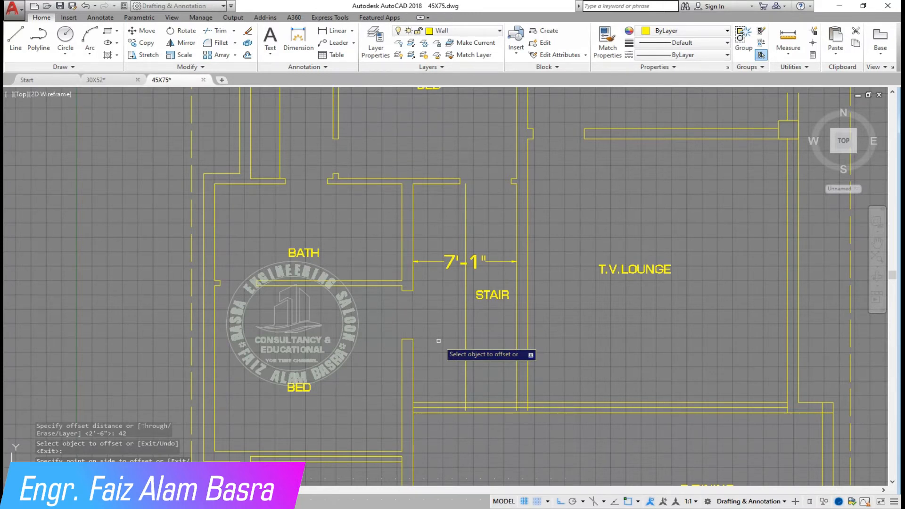
{"action": "scroll", "coordinate": [418, 281], "scroll_direction": "down", "scroll_amount": 2}
{"action": "scroll", "coordinate": [448, 395], "scroll_direction": "up", "scroll_amount": 2}
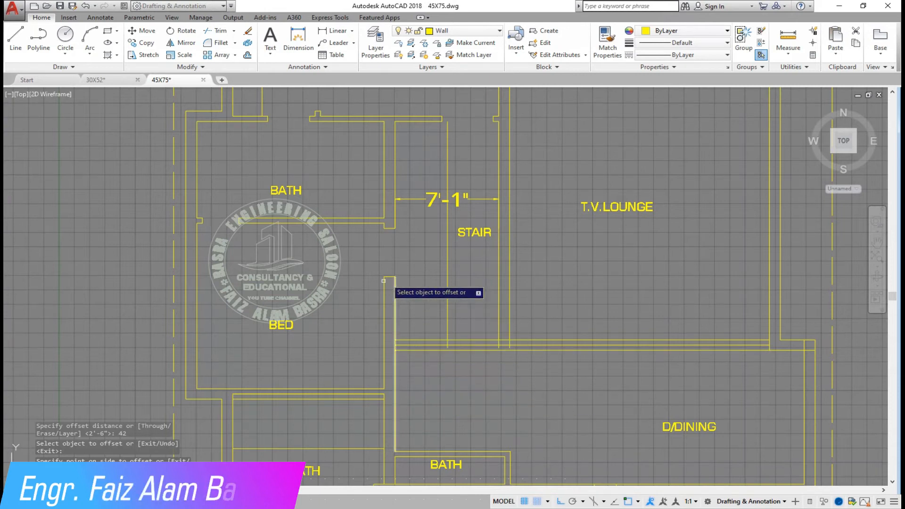
{"action": "scroll", "coordinate": [367, 352], "scroll_direction": "up", "scroll_amount": 2}
{"action": "scroll", "coordinate": [363, 336], "scroll_direction": "down", "scroll_amount": 2}
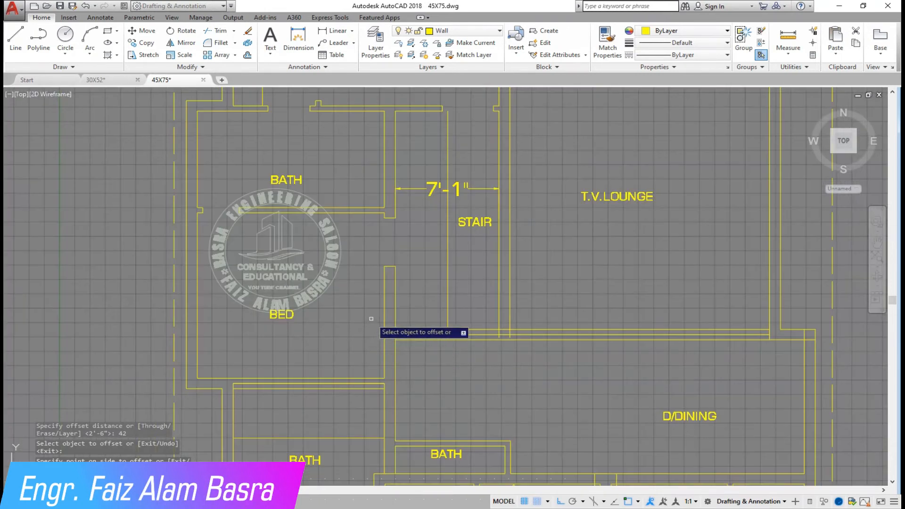
{"action": "scroll", "coordinate": [427, 207], "scroll_direction": "down", "scroll_amount": 5}
{"action": "scroll", "coordinate": [433, 219], "scroll_direction": "up", "scroll_amount": 5}
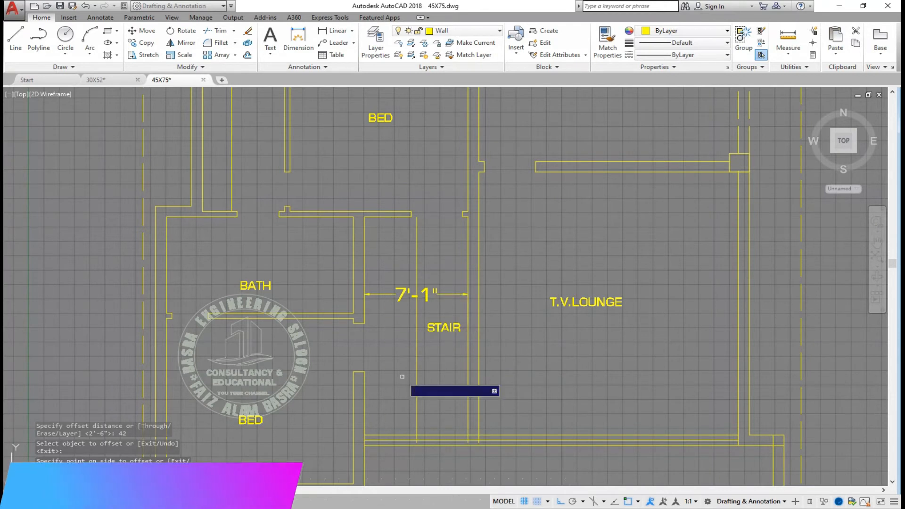
- Offset the bath wall's lower line above the stair 42" downward and extend it across to the stair's right wall as the landing line
{"action": "scroll", "coordinate": [402, 377], "scroll_direction": "down", "scroll_amount": 2}
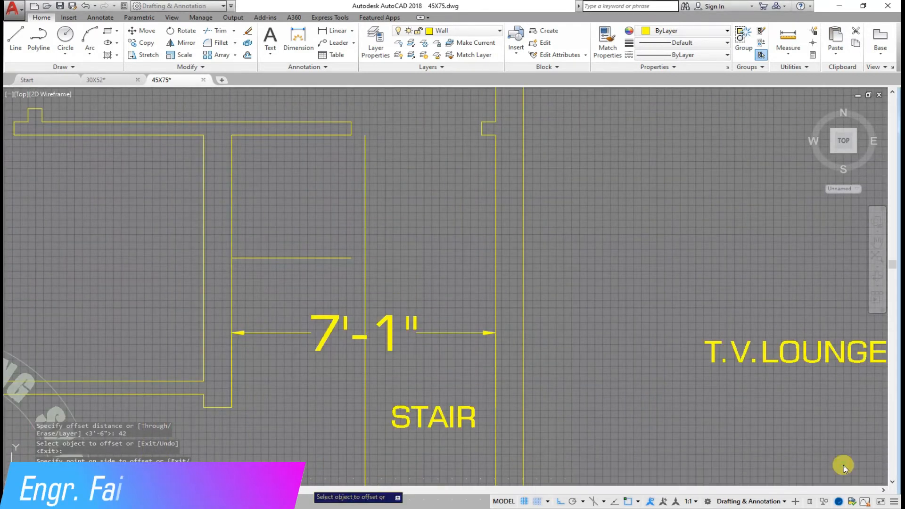
{"action": "scroll", "coordinate": [284, 248], "scroll_direction": "up", "scroll_amount": 2}
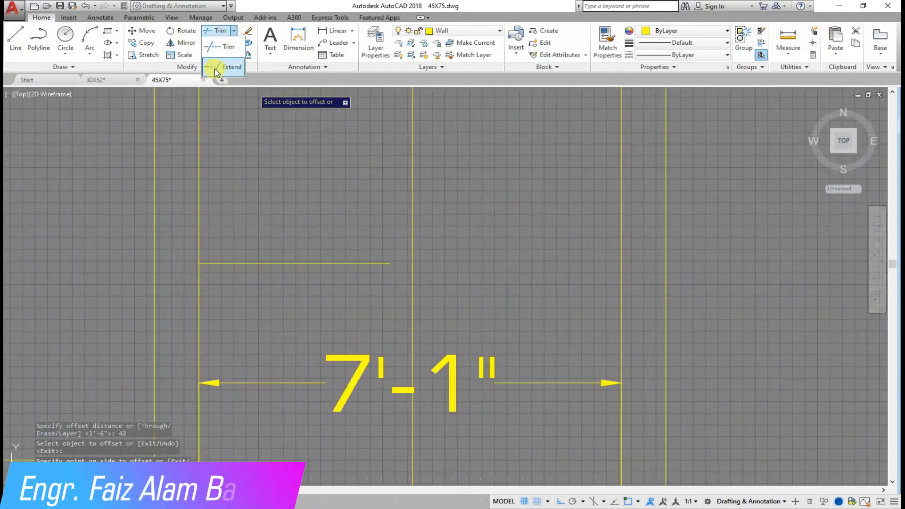
{"action": "left_click", "coordinate": [215, 72]}
{"action": "key", "text": "Return"}
{"action": "left_click", "coordinate": [386, 304]}
{"action": "left_click", "coordinate": [364, 230]}
{"action": "left_click", "coordinate": [401, 270]}
{"action": "left_click", "coordinate": [394, 253]}
{"action": "scroll", "coordinate": [506, 306], "scroll_direction": "down", "scroll_amount": 4}
{"action": "scroll", "coordinate": [534, 291], "scroll_direction": "up", "scroll_amount": 2}
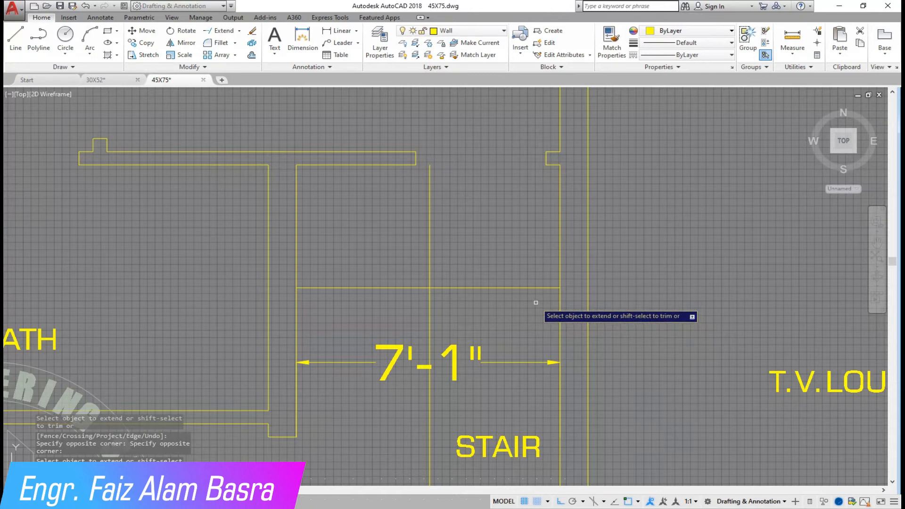
- Extend the lower line of the door jamb above the stair across the wall thickness to the T.V. lounge face
{"action": "scroll", "coordinate": [580, 141], "scroll_direction": "up", "scroll_amount": 3}
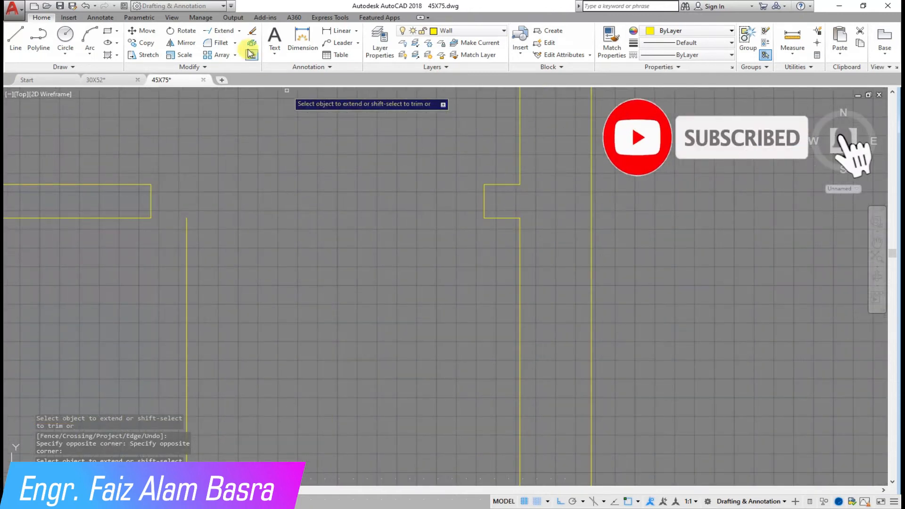
{"action": "scroll", "coordinate": [559, 264], "scroll_direction": "down", "scroll_amount": 3}
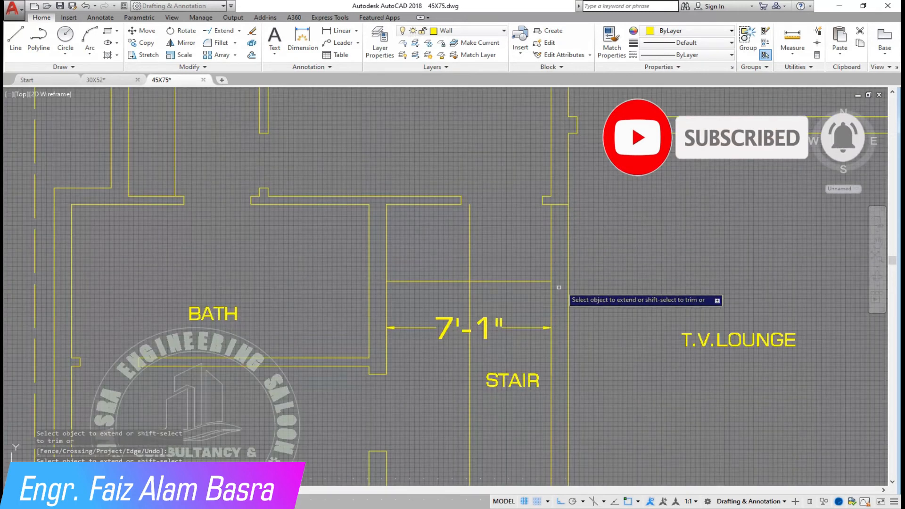
{"action": "scroll", "coordinate": [564, 276], "scroll_direction": "up", "scroll_amount": 3}
{"action": "scroll", "coordinate": [474, 231], "scroll_direction": "down", "scroll_amount": 2}
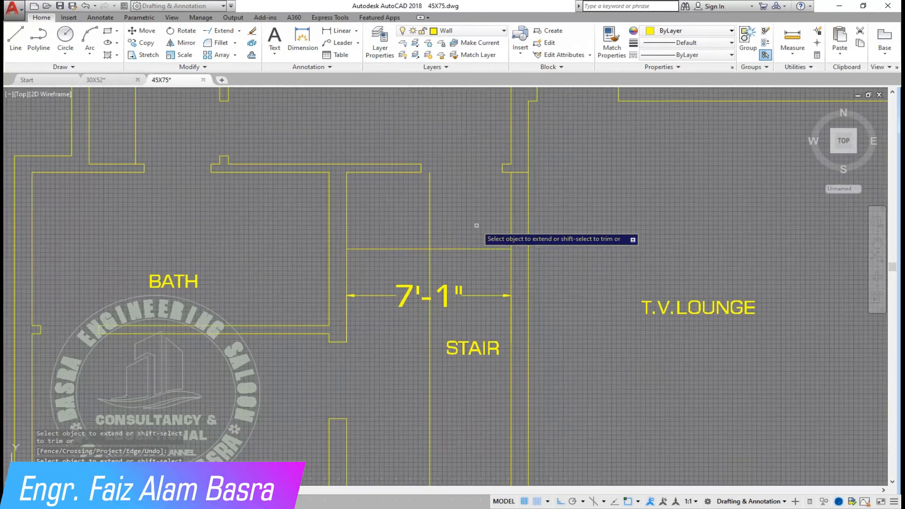
{"action": "right_click", "coordinate": [467, 225]}
{"action": "left_click", "coordinate": [473, 229]}
- Move the horizontal landing line 6" down, away from the door wall
{"action": "left_click", "coordinate": [215, 29]}
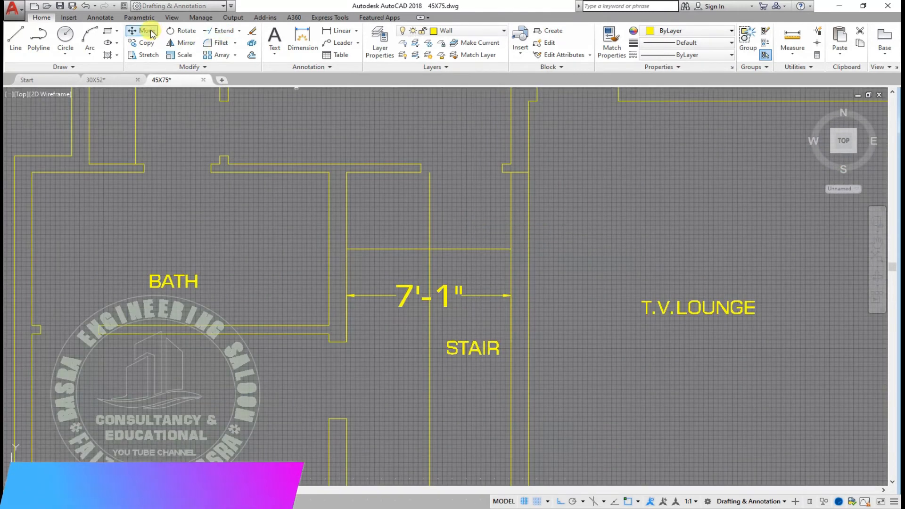
{"action": "type", "text": "6"}
{"action": "key", "text": "Return"}
{"action": "scroll", "coordinate": [525, 230], "scroll_direction": "up", "scroll_amount": 2}
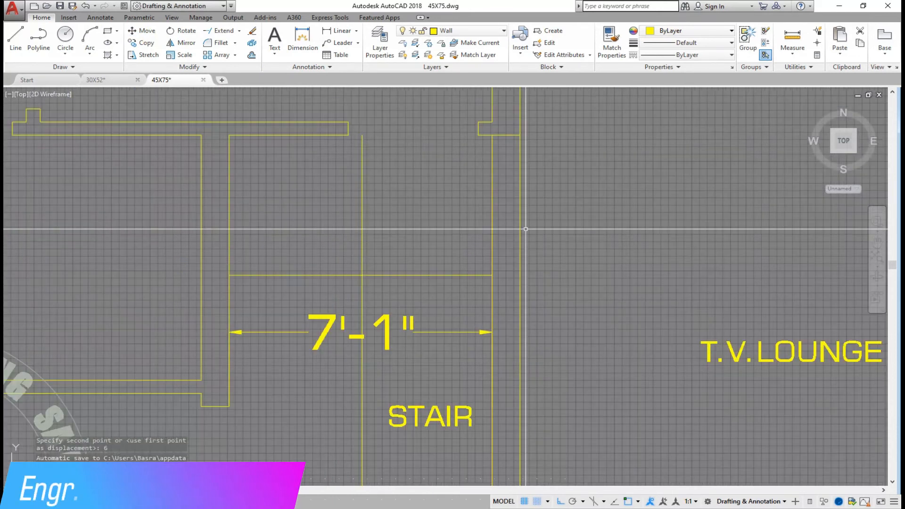
- Offset the extended jamb line 3'-6" downward to mark the other side of the opening between stair and T.V. lounge
{"action": "left_click", "coordinate": [252, 56]}
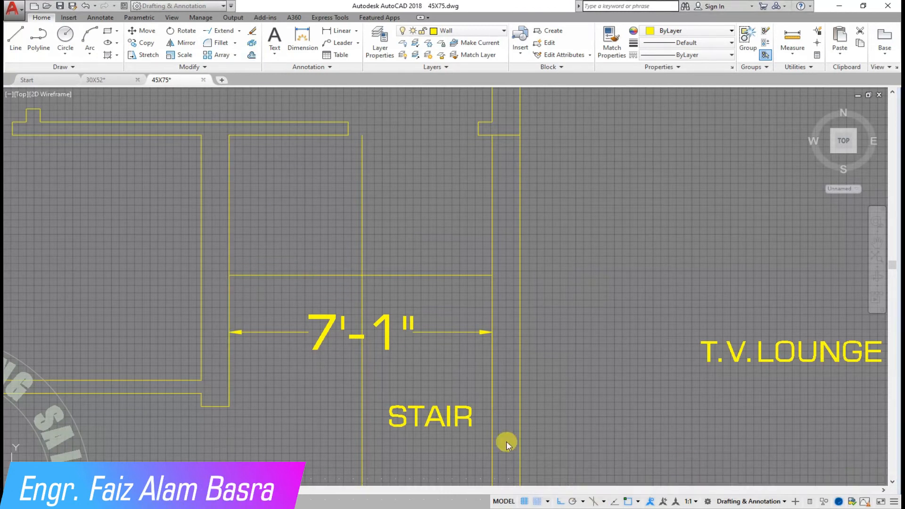
{"action": "left_click", "coordinate": [253, 55]}
{"action": "key", "text": "Return"}
{"action": "left_click", "coordinate": [500, 136]}
{"action": "left_click", "coordinate": [500, 225]}
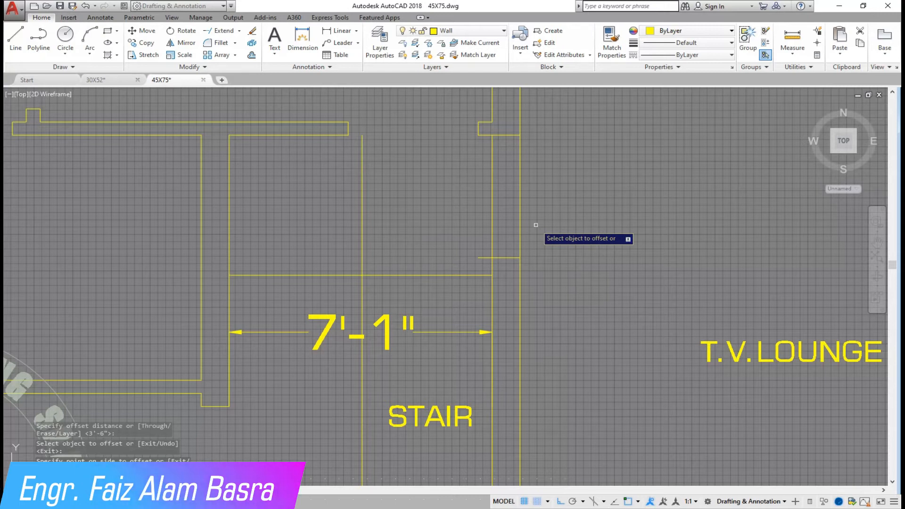
- Trim the flight edge above the landing line and the wall lines between the jambs to open the passage to the T.V. lounge
{"action": "left_click", "coordinate": [240, 30]}
{"action": "left_click", "coordinate": [222, 45]}
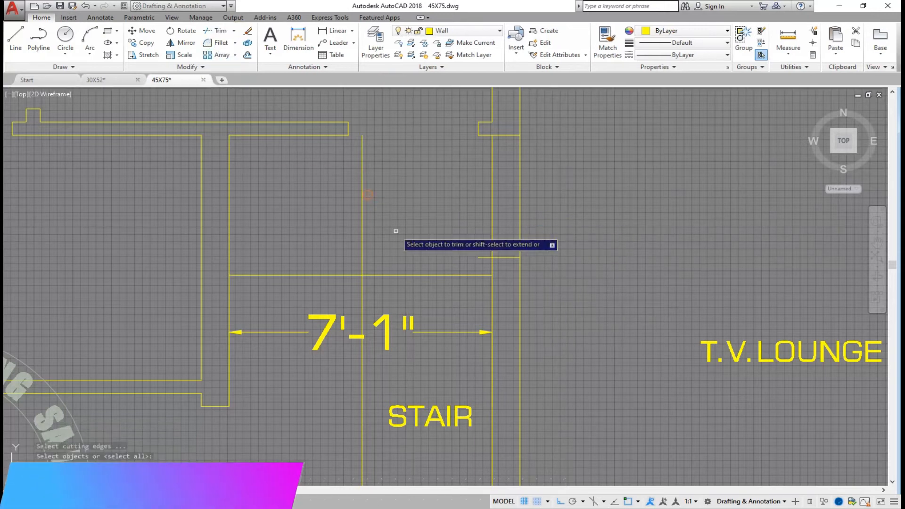
{"action": "left_click", "coordinate": [396, 231]}
{"action": "left_click", "coordinate": [349, 200]}
{"action": "left_click", "coordinate": [539, 234]}
{"action": "left_click", "coordinate": [442, 195]}
{"action": "left_click", "coordinate": [482, 262]}
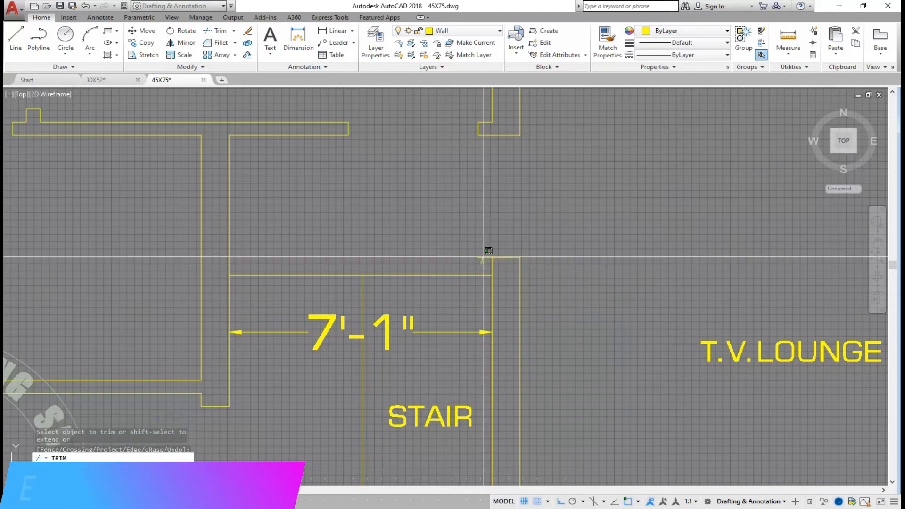
{"action": "left_click", "coordinate": [520, 211]}
- Examine the passage opening and the surrounding bed, bath, stair and T.V. lounge walls
{"action": "scroll", "coordinate": [431, 218], "scroll_direction": "down", "scroll_amount": 5}
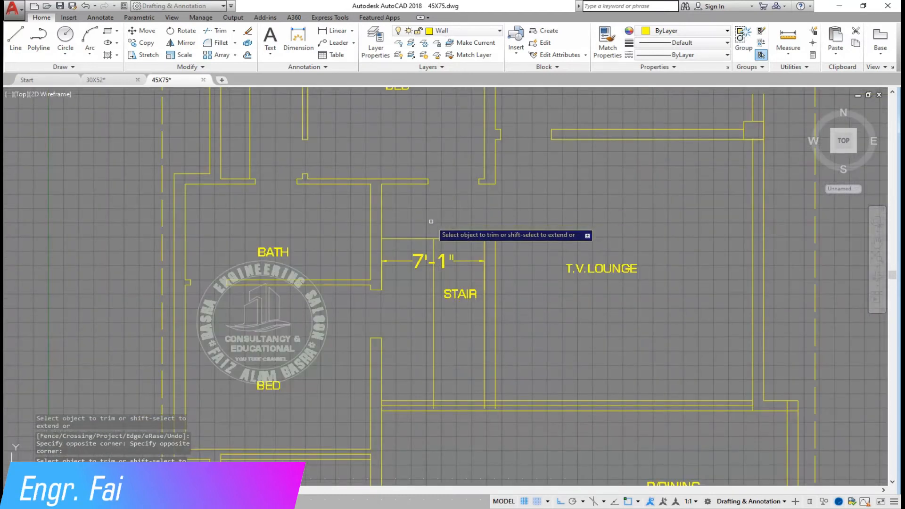
{"action": "scroll", "coordinate": [465, 217], "scroll_direction": "up", "scroll_amount": 3}
{"action": "scroll", "coordinate": [467, 152], "scroll_direction": "down", "scroll_amount": 3}
{"action": "scroll", "coordinate": [471, 136], "scroll_direction": "up", "scroll_amount": 2}
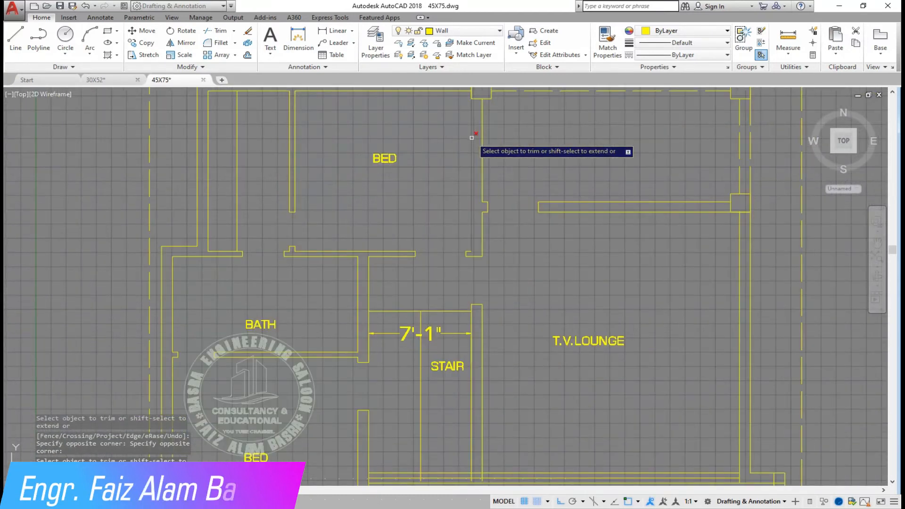
{"action": "scroll", "coordinate": [456, 135], "scroll_direction": "down", "scroll_amount": 3}
{"action": "scroll", "coordinate": [414, 267], "scroll_direction": "up", "scroll_amount": 3}
{"action": "scroll", "coordinate": [434, 257], "scroll_direction": "down", "scroll_amount": 1}
{"action": "scroll", "coordinate": [472, 207], "scroll_direction": "up", "scroll_amount": 2}
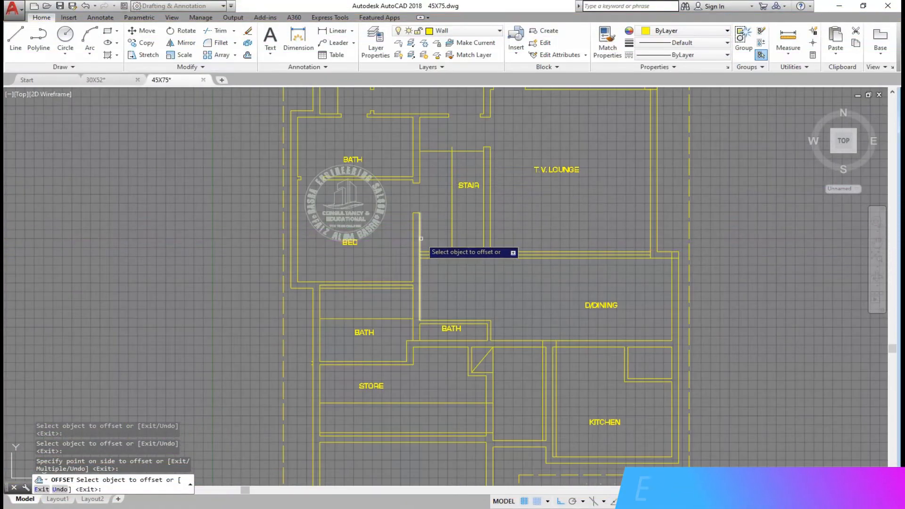
- Offset the bed wall's stair-side face 42" into the stair and extend the copy up to the landing line
{"action": "scroll", "coordinate": [417, 229], "scroll_direction": "up", "scroll_amount": 5}
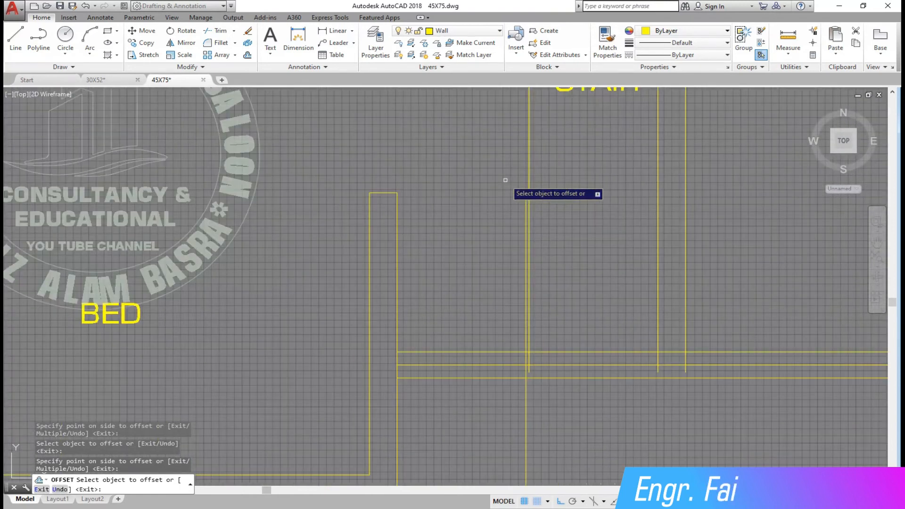
{"action": "right_click", "coordinate": [549, 242]}
{"action": "left_click", "coordinate": [566, 245]}
{"action": "left_click", "coordinate": [234, 30]}
{"action": "left_click", "coordinate": [225, 67]}
{"action": "key", "text": "Return"}
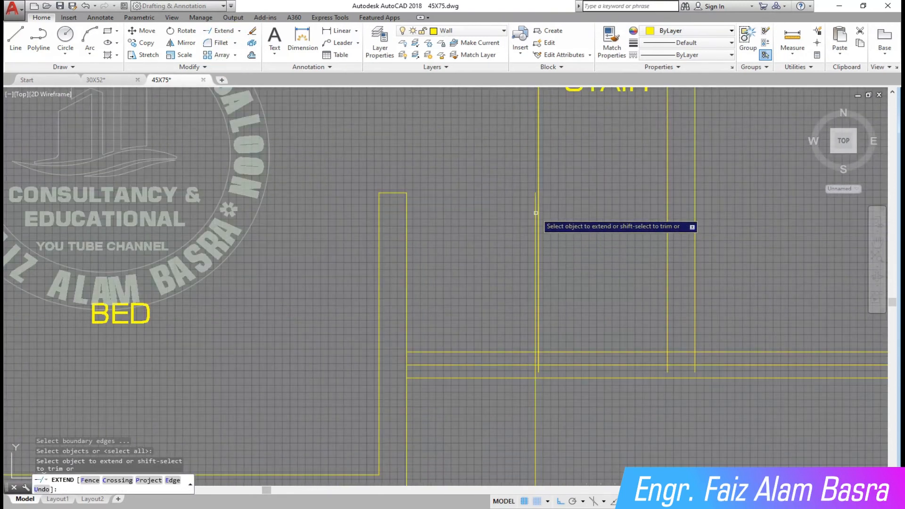
{"action": "scroll", "coordinate": [534, 205], "scroll_direction": "down", "scroll_amount": 4}
{"action": "left_click", "coordinate": [535, 207]}
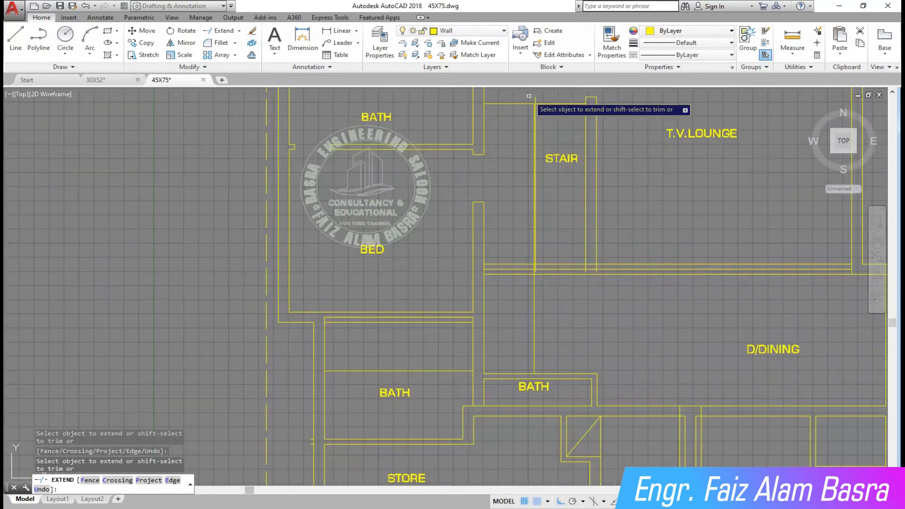
{"action": "scroll", "coordinate": [533, 97], "scroll_direction": "up", "scroll_amount": 10}
{"action": "right_click", "coordinate": [493, 143]}
{"action": "left_click", "coordinate": [509, 146]}
- Trim the flight divider's excess above the landing line and save the drawing
{"action": "left_click", "coordinate": [239, 31]}
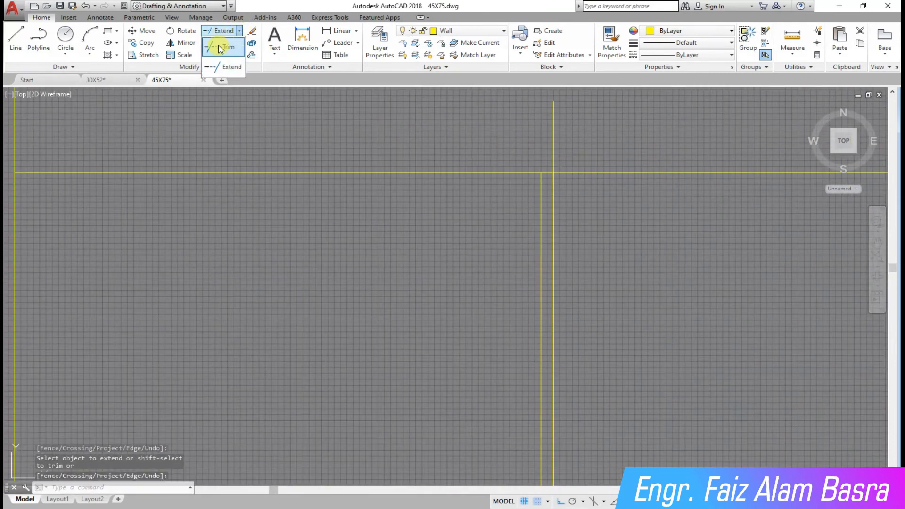
{"action": "left_click", "coordinate": [223, 45]}
{"action": "key", "text": "Return"}
{"action": "left_click", "coordinate": [624, 155]}
{"action": "left_click", "coordinate": [516, 114]}
{"action": "scroll", "coordinate": [485, 127], "scroll_direction": "down", "scroll_amount": 6}
{"action": "right_click", "coordinate": [541, 108]}
{"action": "left_click", "coordinate": [567, 118]}
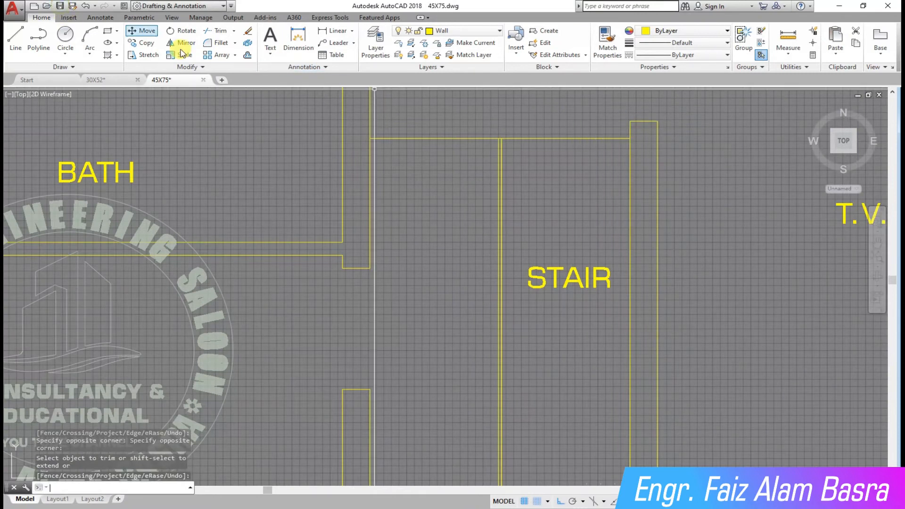
{"action": "key", "text": "ctrl+s"}
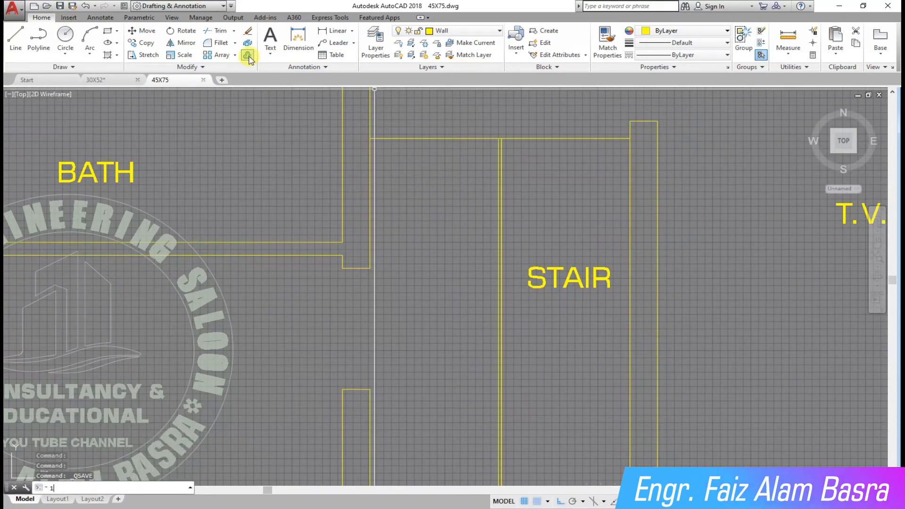
- Offset the landing line downward repeatedly at 10" spacing to draw the stair treads as far as the D/DINING wall
{"action": "left_click", "coordinate": [248, 56]}
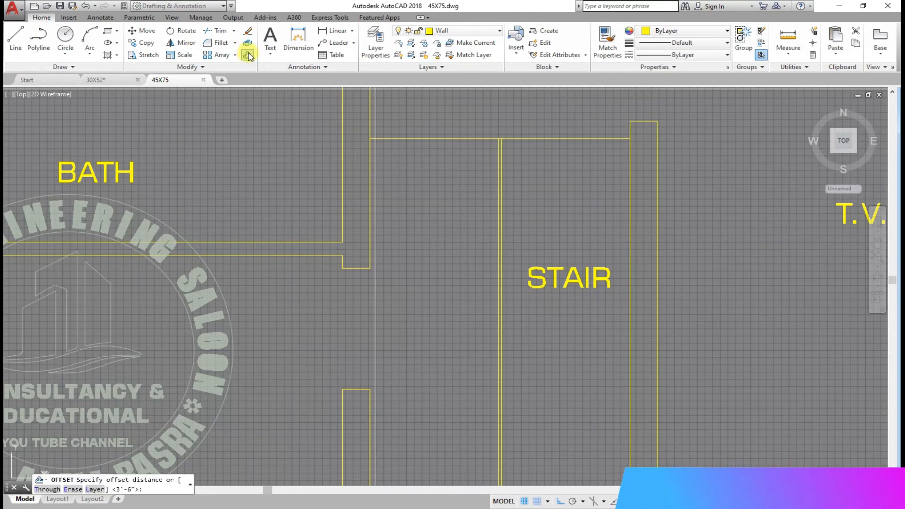
{"action": "type", "text": "10"}
{"action": "key", "text": "Return"}
{"action": "left_click", "coordinate": [539, 138]}
{"action": "left_click", "coordinate": [547, 160]}
{"action": "left_click", "coordinate": [552, 167]}
{"action": "left_click", "coordinate": [555, 189]}
{"action": "left_click", "coordinate": [558, 196]}
{"action": "left_click", "coordinate": [564, 222]}
{"action": "left_click", "coordinate": [568, 226]}
{"action": "left_click", "coordinate": [598, 250]}
{"action": "left_click", "coordinate": [601, 254]}
{"action": "left_click", "coordinate": [607, 281]}
{"action": "left_click", "coordinate": [611, 282]}
{"action": "left_click", "coordinate": [619, 318]}
{"action": "left_click", "coordinate": [614, 311]}
{"action": "left_click", "coordinate": [612, 369]}
{"action": "left_click", "coordinate": [607, 341]}
{"action": "left_click", "coordinate": [601, 421]}
{"action": "left_click", "coordinate": [601, 369]}
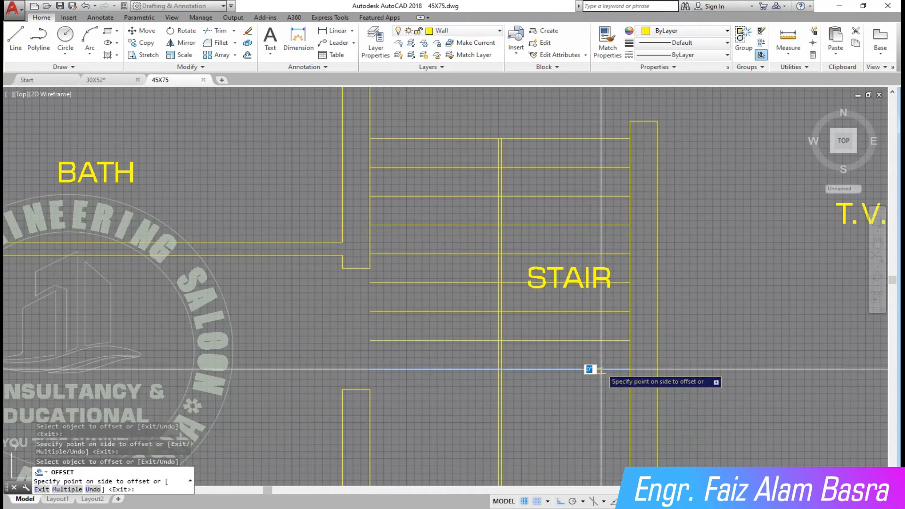
{"action": "left_click", "coordinate": [600, 410]}
{"action": "left_click", "coordinate": [599, 399]}
{"action": "left_click", "coordinate": [595, 446]}
{"action": "scroll", "coordinate": [525, 189], "scroll_direction": "down", "scroll_amount": 6}
{"action": "scroll", "coordinate": [524, 231], "scroll_direction": "up", "scroll_amount": 4}
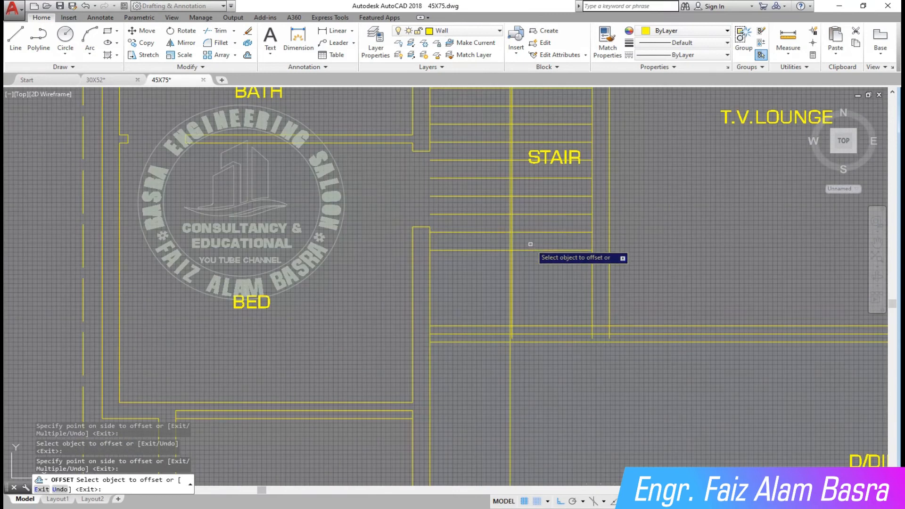
{"action": "left_click", "coordinate": [541, 252]}
{"action": "left_click", "coordinate": [549, 251]}
{"action": "left_click", "coordinate": [549, 315]}
{"action": "left_click", "coordinate": [550, 268]}
{"action": "left_click", "coordinate": [547, 310]}
{"action": "left_click", "coordinate": [548, 284]}
{"action": "left_click", "coordinate": [549, 312]}
{"action": "scroll", "coordinate": [542, 257], "scroll_direction": "down", "scroll_amount": 4}
{"action": "scroll", "coordinate": [541, 268], "scroll_direction": "up", "scroll_amount": 4}
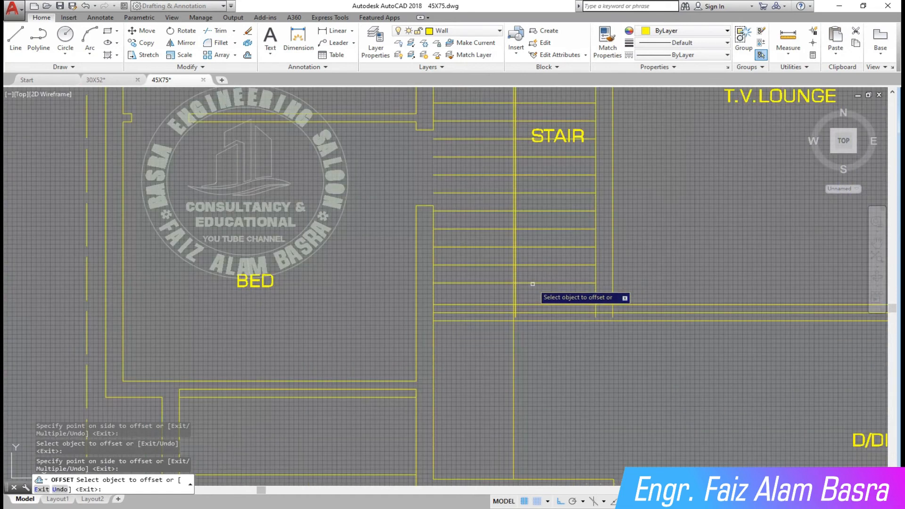
{"action": "scroll", "coordinate": [532, 284], "scroll_direction": "up", "scroll_amount": 4}
{"action": "scroll", "coordinate": [550, 299], "scroll_direction": "down", "scroll_amount": 4}
{"action": "scroll", "coordinate": [501, 324], "scroll_direction": "up", "scroll_amount": 4}
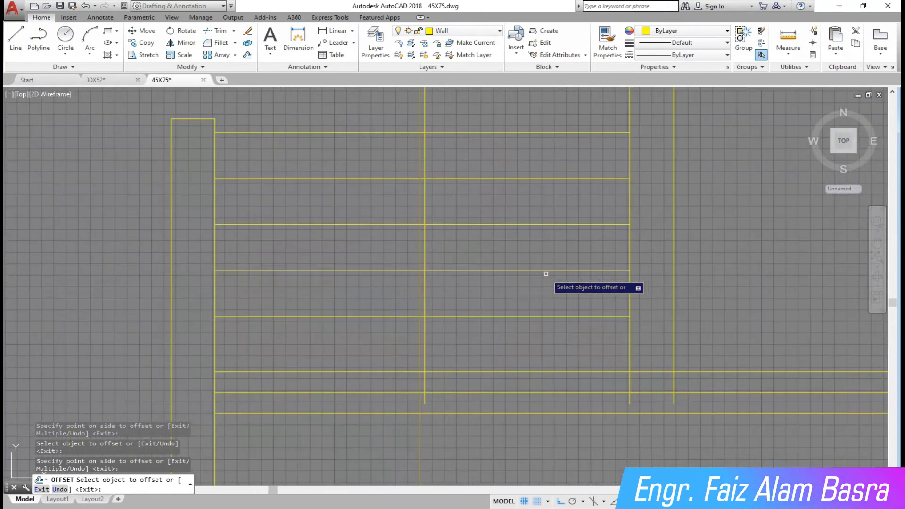
{"action": "scroll", "coordinate": [542, 325], "scroll_direction": "down", "scroll_amount": 3}
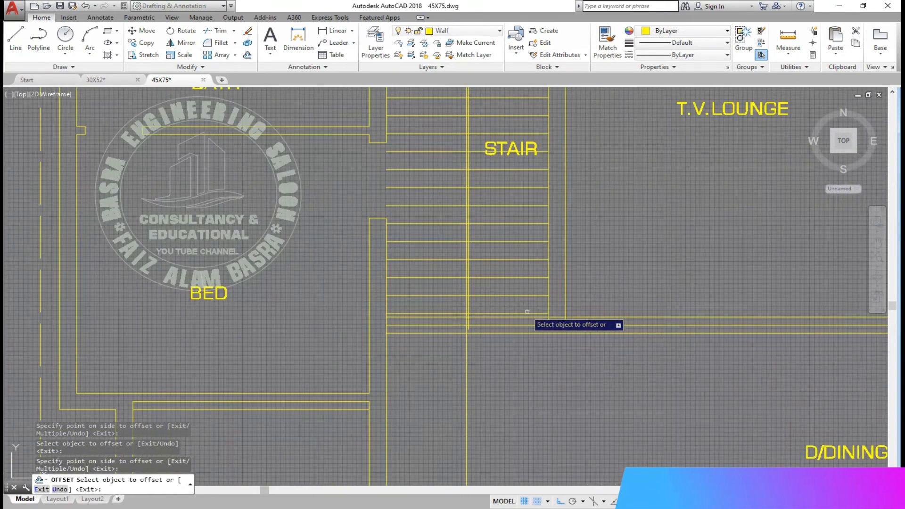
{"action": "scroll", "coordinate": [509, 306], "scroll_direction": "up", "scroll_amount": 3}
{"action": "left_click", "coordinate": [534, 309]}
{"action": "left_click", "coordinate": [552, 383]}
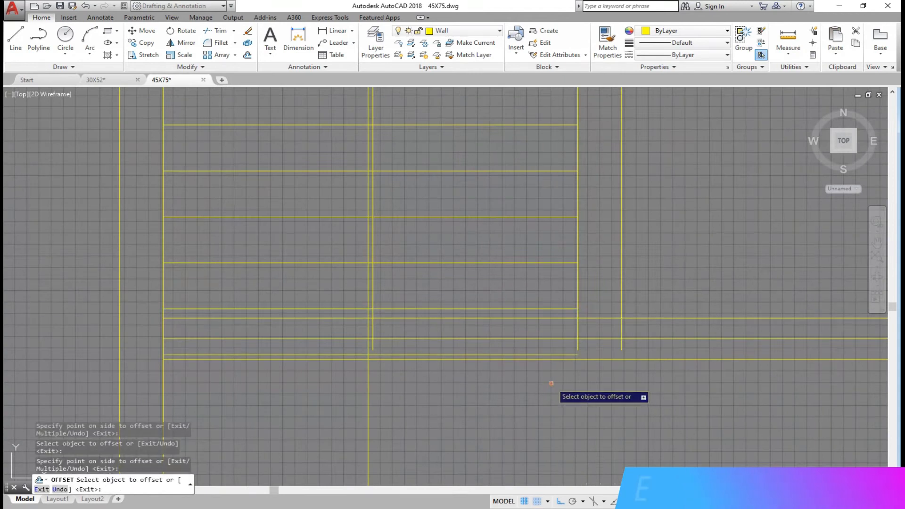
{"action": "key", "text": "Return"}
- Extend both lines of the wall between stair and T.V. lounge down to the lowest line of the D/DINING wall
{"action": "scroll", "coordinate": [604, 361], "scroll_direction": "up", "scroll_amount": 4}
{"action": "left_click", "coordinate": [233, 31]}
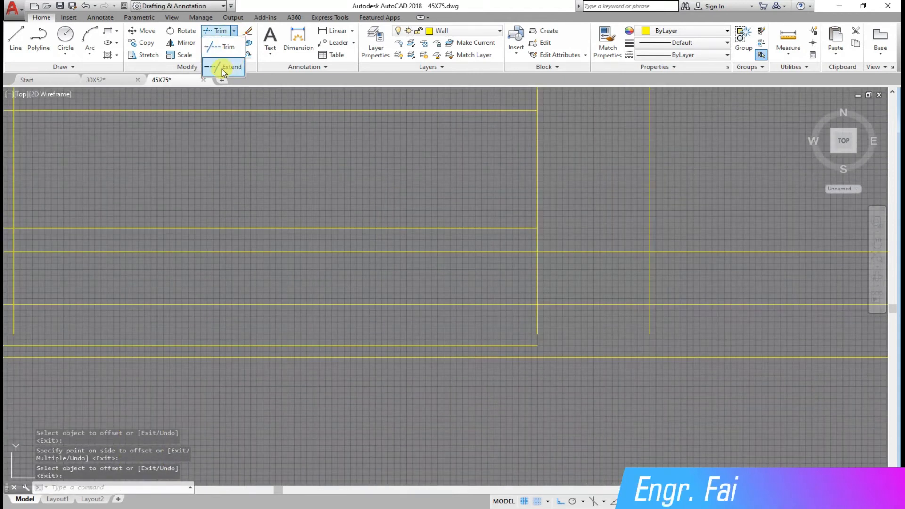
{"action": "left_click", "coordinate": [222, 72]}
{"action": "key", "text": "Return"}
{"action": "left_click", "coordinate": [680, 331]}
{"action": "left_click", "coordinate": [529, 308]}
{"action": "left_click", "coordinate": [560, 327]}
{"action": "left_click", "coordinate": [534, 324]}
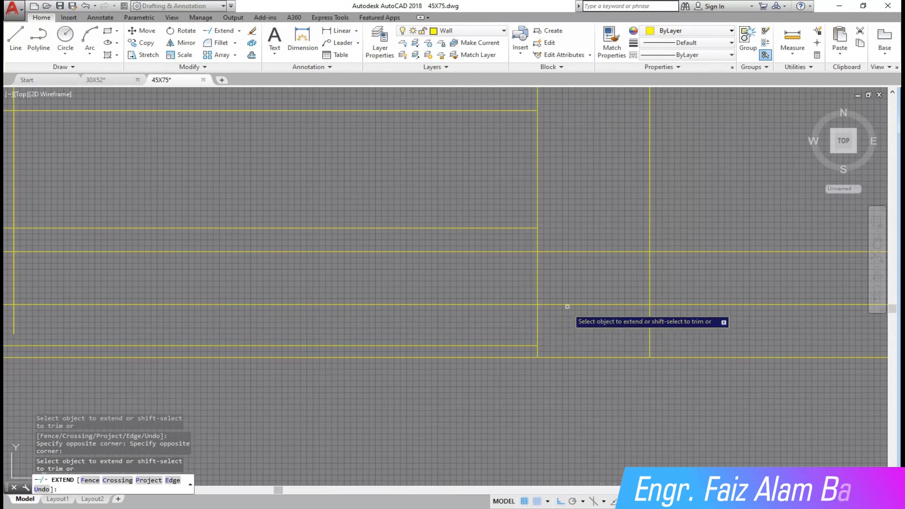
{"action": "scroll", "coordinate": [567, 308], "scroll_direction": "down", "scroll_amount": 2}
{"action": "right_click", "coordinate": [501, 234]}
- Trim the lowest D/DINING wall line between the flight divider and the stair's right wall
{"action": "left_click", "coordinate": [240, 31]}
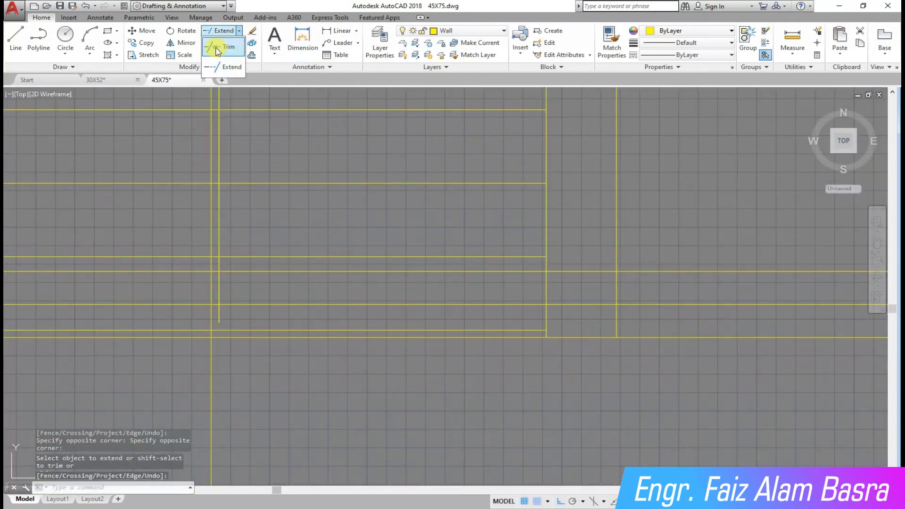
{"action": "left_click", "coordinate": [217, 43]}
{"action": "right_click", "coordinate": [464, 363]}
{"action": "left_click", "coordinate": [489, 369]}
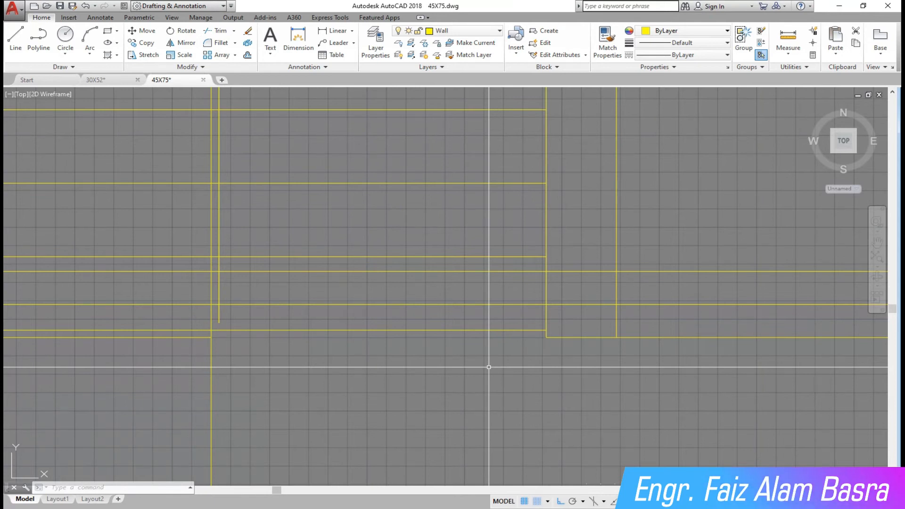
{"action": "scroll", "coordinate": [489, 367], "scroll_direction": "down", "scroll_amount": 6}
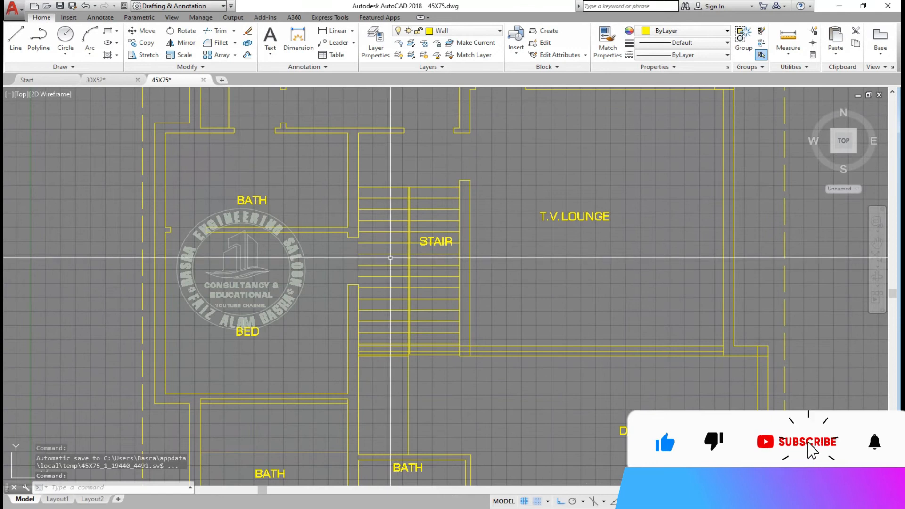
{"action": "scroll", "coordinate": [434, 154], "scroll_direction": "up", "scroll_amount": 2}
{"action": "scroll", "coordinate": [431, 157], "scroll_direction": "down", "scroll_amount": 2}
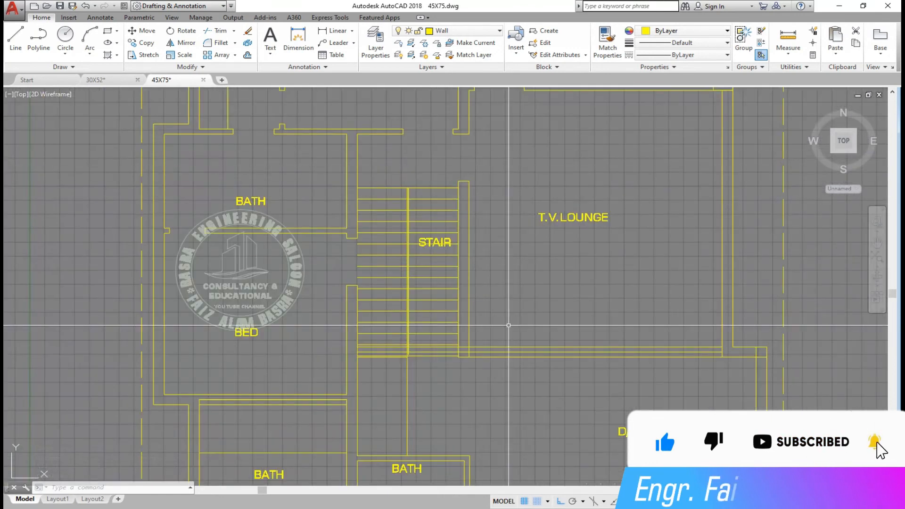
{"action": "scroll", "coordinate": [509, 326], "scroll_direction": "up", "scroll_amount": 2}
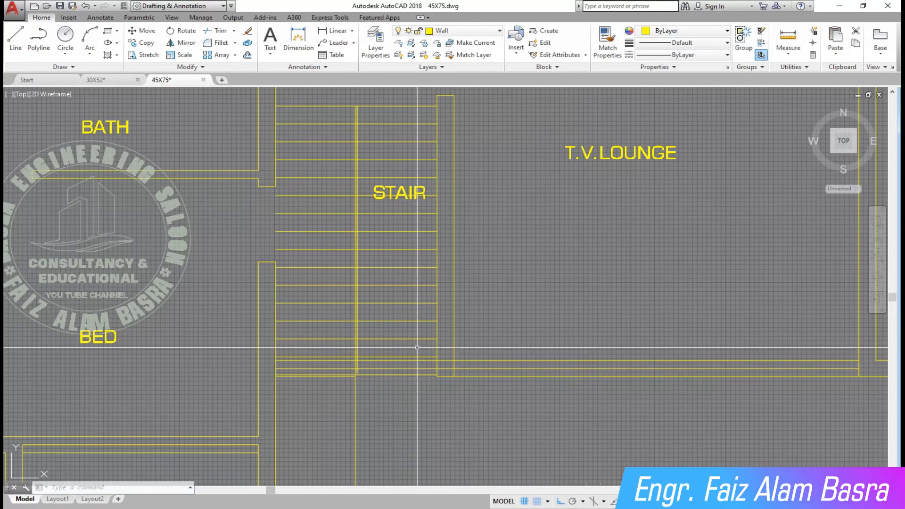
- Trim the left-flight treads opposite the bed's door opening back to the flight divider
{"action": "scroll", "coordinate": [417, 350], "scroll_direction": "down", "scroll_amount": 2}
{"action": "scroll", "coordinate": [315, 349], "scroll_direction": "up", "scroll_amount": 2}
{"action": "scroll", "coordinate": [371, 368], "scroll_direction": "down", "scroll_amount": 2}
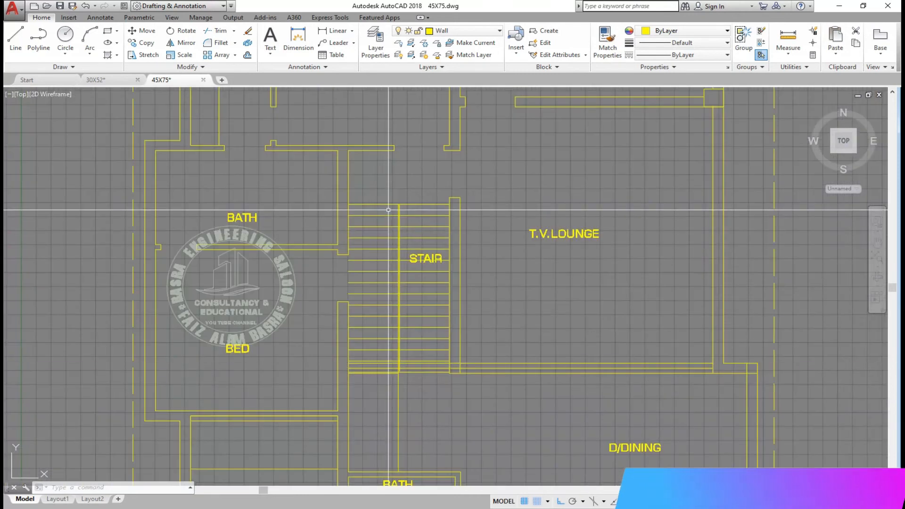
{"action": "scroll", "coordinate": [389, 210], "scroll_direction": "up", "scroll_amount": 2}
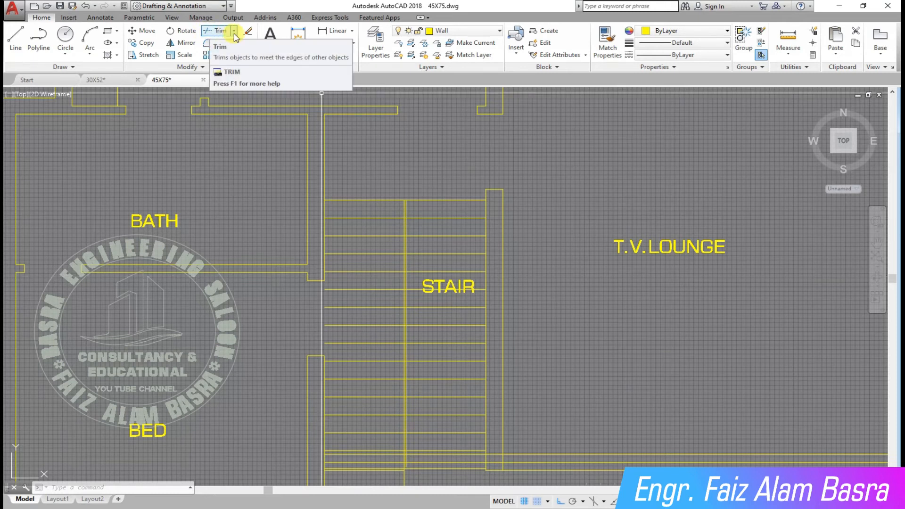
{"action": "left_click", "coordinate": [220, 31]}
{"action": "scroll", "coordinate": [379, 325], "scroll_direction": "up", "scroll_amount": 2}
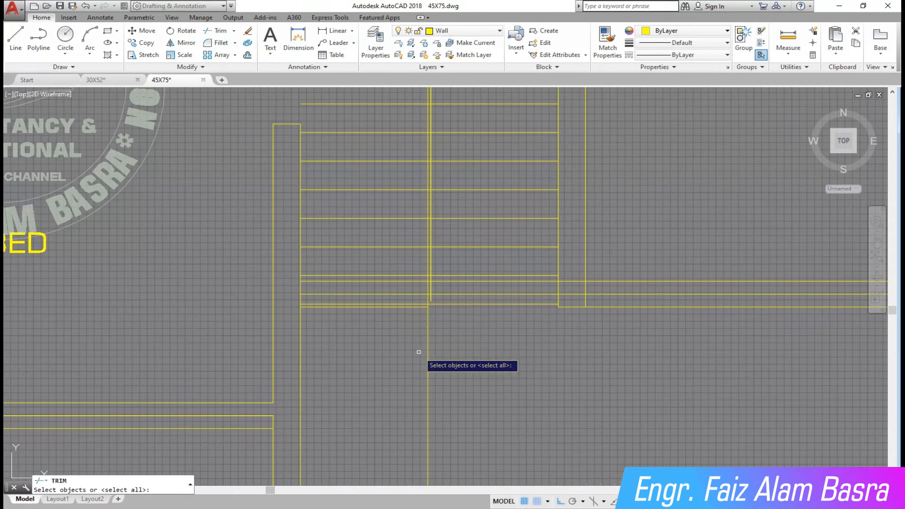
{"action": "scroll", "coordinate": [431, 302], "scroll_direction": "down", "scroll_amount": 3}
{"action": "scroll", "coordinate": [418, 220], "scroll_direction": "up", "scroll_amount": 2}
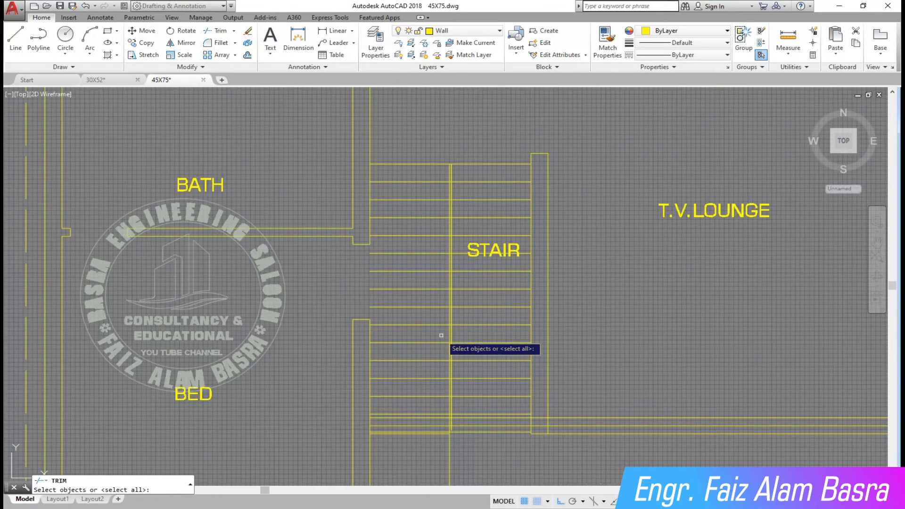
{"action": "scroll", "coordinate": [454, 324], "scroll_direction": "up", "scroll_amount": 5}
{"action": "scroll", "coordinate": [443, 396], "scroll_direction": "down", "scroll_amount": 3}
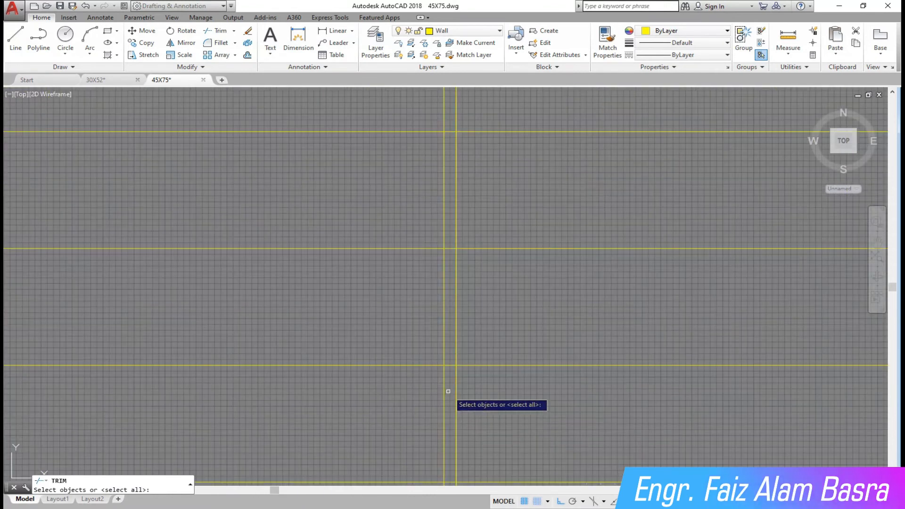
{"action": "left_click", "coordinate": [445, 382]}
{"action": "left_click", "coordinate": [364, 212]}
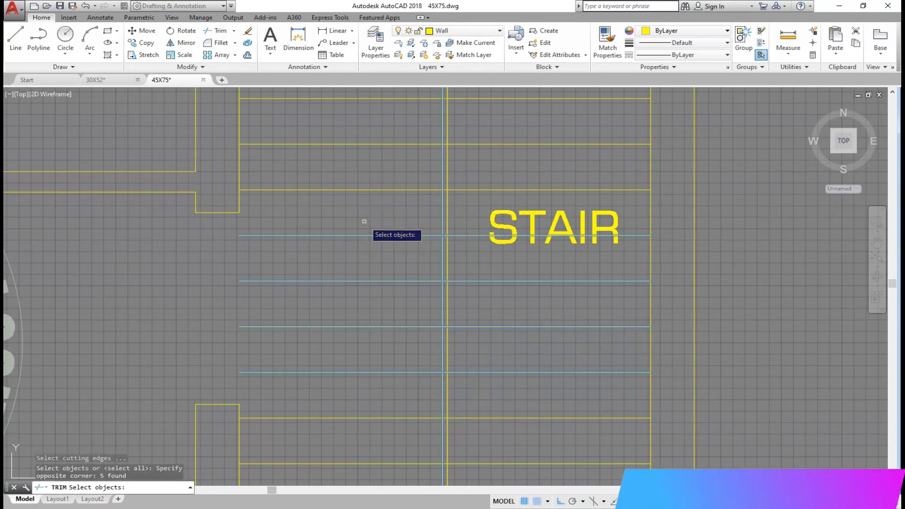
{"action": "key", "text": "Return"}
{"action": "scroll", "coordinate": [436, 424], "scroll_direction": "up", "scroll_amount": 4}
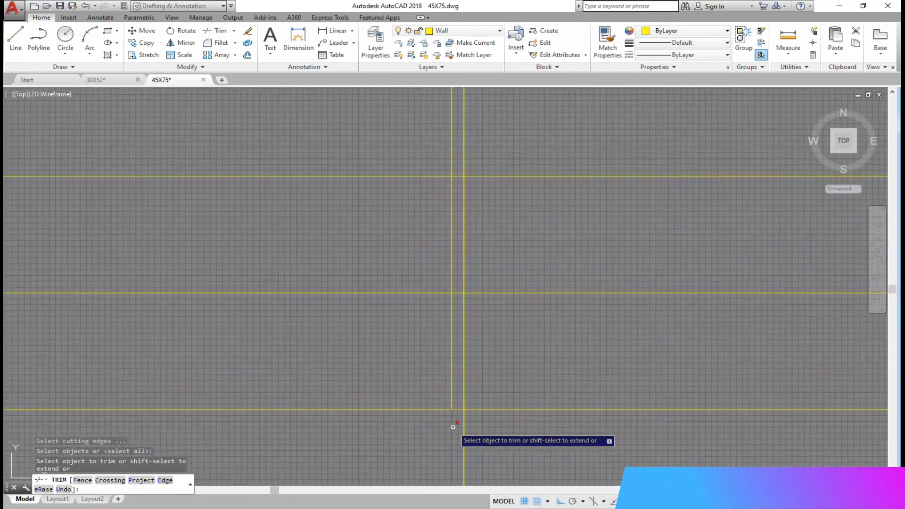
{"action": "left_click", "coordinate": [457, 408]}
{"action": "scroll", "coordinate": [461, 404], "scroll_direction": "down", "scroll_amount": 3}
{"action": "left_click", "coordinate": [324, 118]}
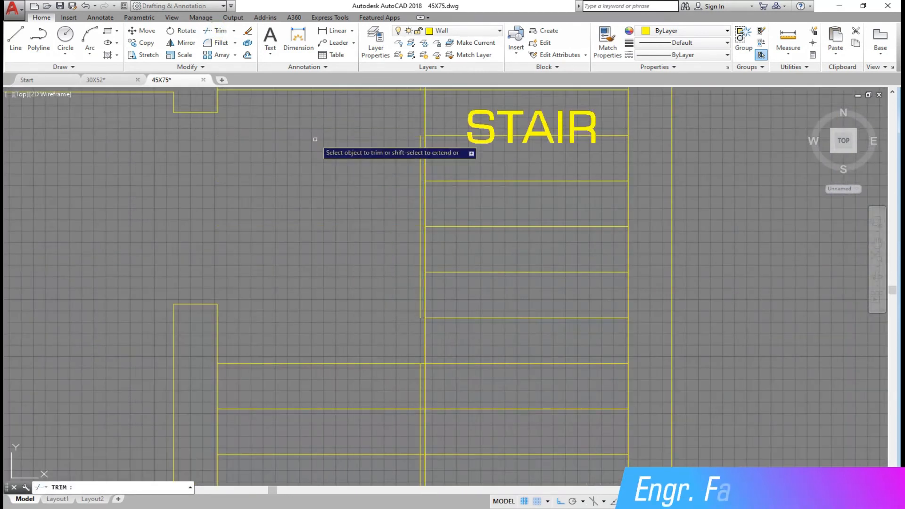
- Trim the lower left-flight treads and the D/DINING wall lines crossing them back to the flight divider
{"action": "scroll", "coordinate": [413, 147], "scroll_direction": "down", "scroll_amount": 3}
{"action": "scroll", "coordinate": [419, 377], "scroll_direction": "up", "scroll_amount": 4}
{"action": "left_click", "coordinate": [420, 344]}
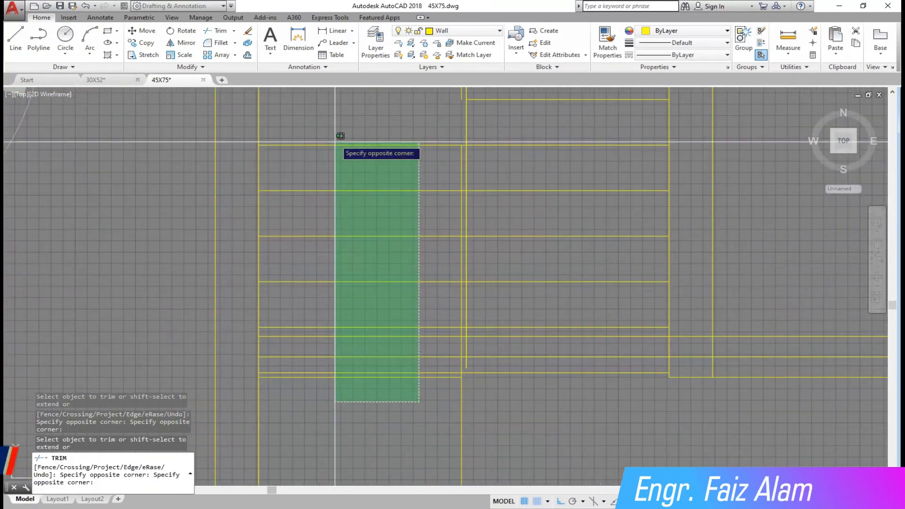
{"action": "left_click", "coordinate": [342, 144]}
{"action": "right_click", "coordinate": [362, 155]}
{"action": "left_click", "coordinate": [367, 161]}
- Erase the leftover lowest wall line across the left flight and the divider line running down to the small bath
{"action": "left_click", "coordinate": [373, 377]}
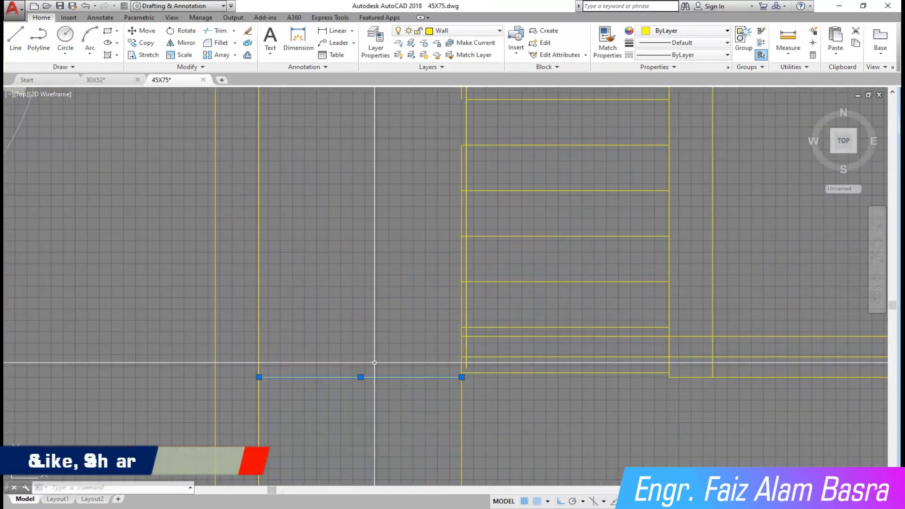
{"action": "left_click", "coordinate": [249, 31]}
{"action": "scroll", "coordinate": [353, 282], "scroll_direction": "down", "scroll_amount": 3}
{"action": "scroll", "coordinate": [224, 294], "scroll_direction": "up", "scroll_amount": 1}
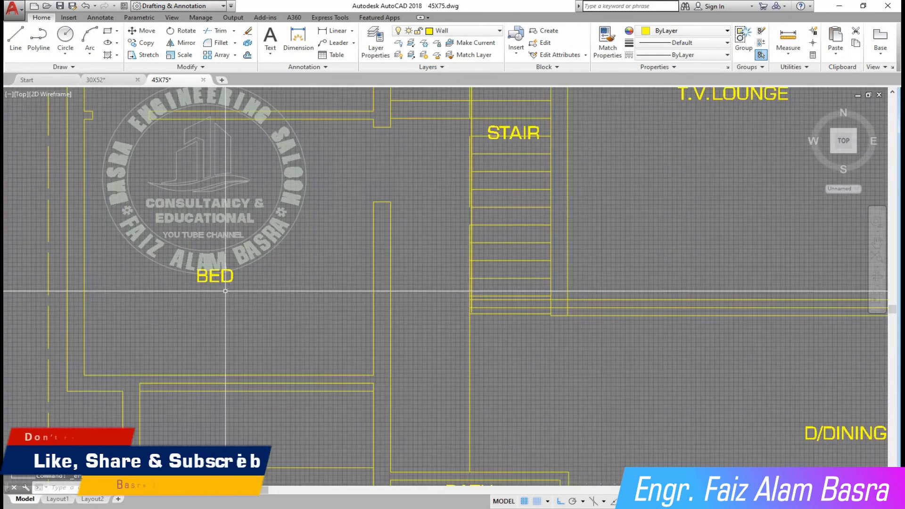
{"action": "left_click", "coordinate": [503, 371]}
{"action": "left_click", "coordinate": [439, 350]}
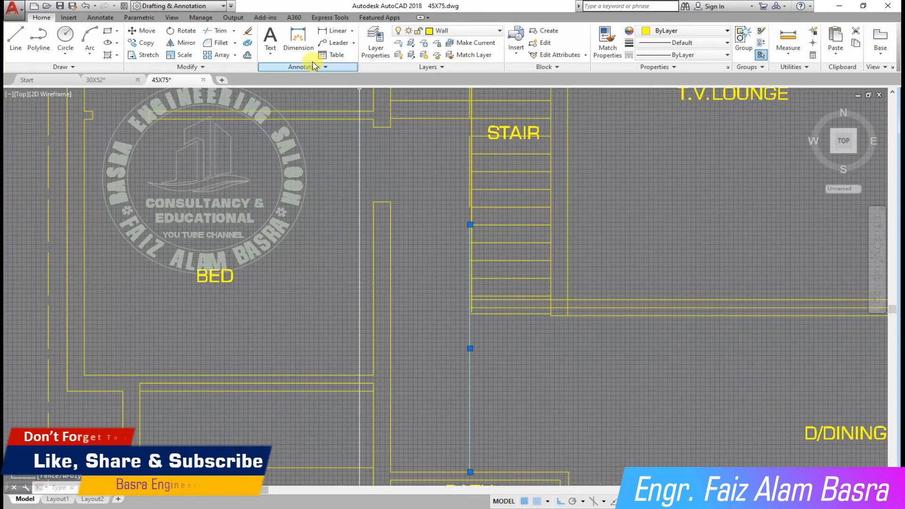
- Stretch the bed's door opening beside the stair straight down to just above the bed's lower wall
{"action": "left_click", "coordinate": [145, 34]}
{"action": "left_click", "coordinate": [426, 222]}
{"action": "left_click", "coordinate": [364, 124]}
{"action": "right_click", "coordinate": [439, 166]}
{"action": "left_click", "coordinate": [438, 164]}
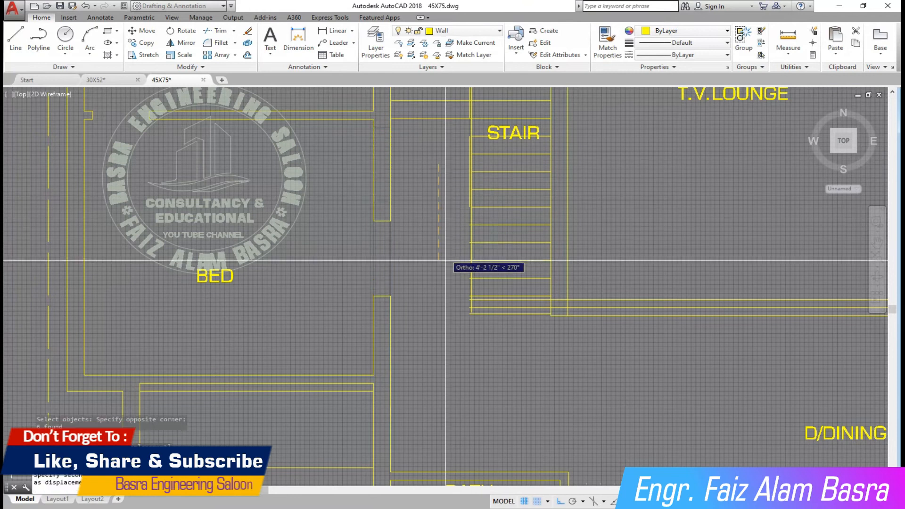
{"action": "left_click", "coordinate": [446, 330]}
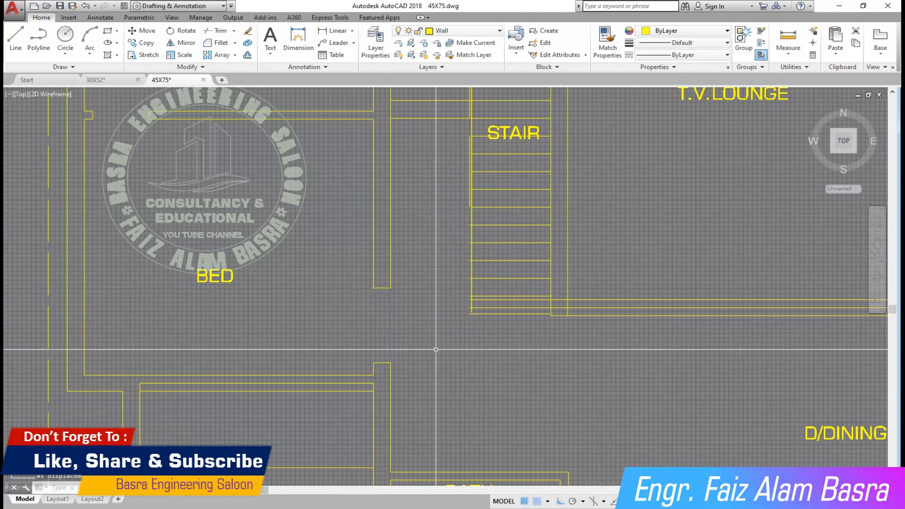
- Measure the short wall stub below the bed's door opening with a linear dimension
{"action": "scroll", "coordinate": [424, 349], "scroll_direction": "down", "scroll_amount": 3}
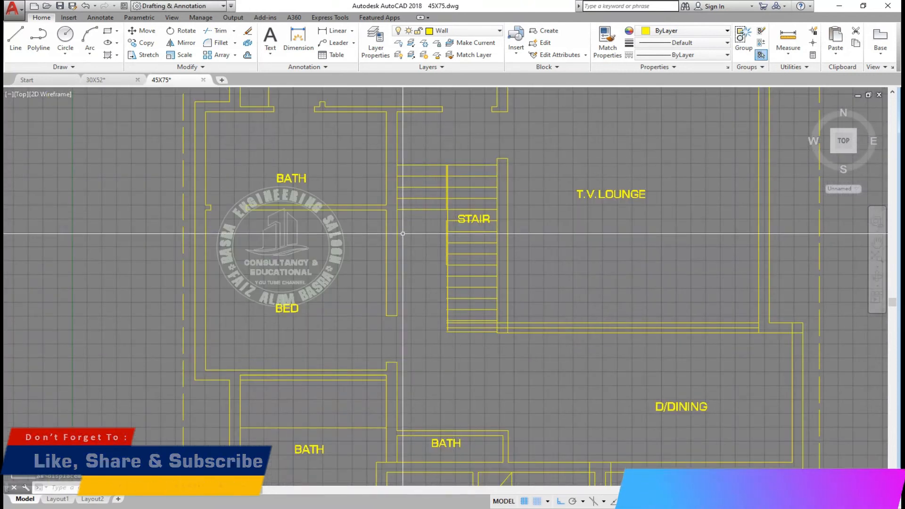
{"action": "scroll", "coordinate": [383, 359], "scroll_direction": "up", "scroll_amount": 8}
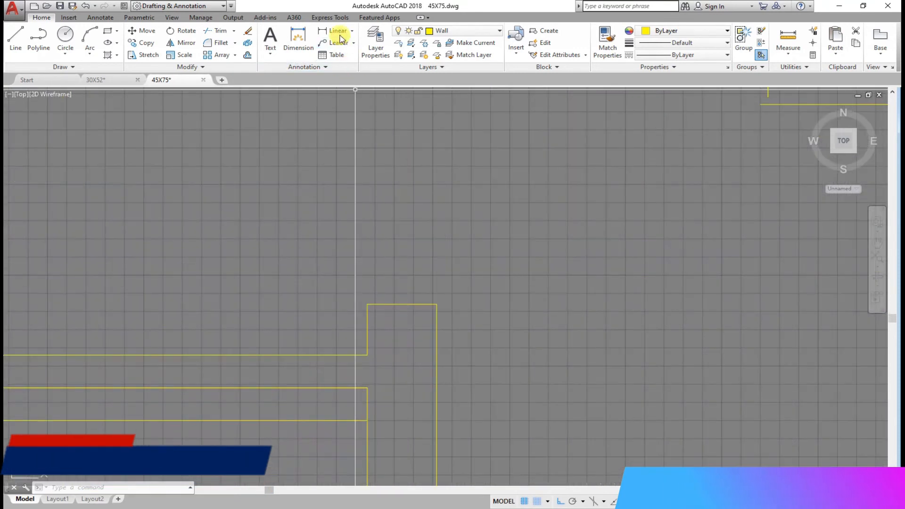
{"action": "left_click", "coordinate": [338, 32]}
{"action": "left_click", "coordinate": [368, 355]}
{"action": "left_click", "coordinate": [367, 305]}
{"action": "left_click", "coordinate": [317, 283]}
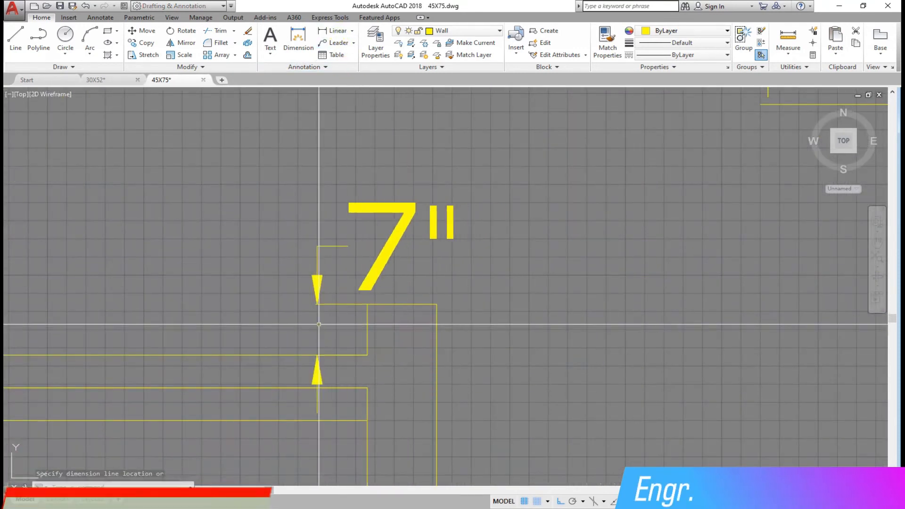
- Stretch the bed's door opening down to leave a 4 1/2" wall stub below it
{"action": "left_click", "coordinate": [144, 54]}
{"action": "scroll", "coordinate": [493, 342], "scroll_direction": "down", "scroll_amount": 2}
{"action": "left_click", "coordinate": [499, 338]}
{"action": "left_click", "coordinate": [393, 100]}
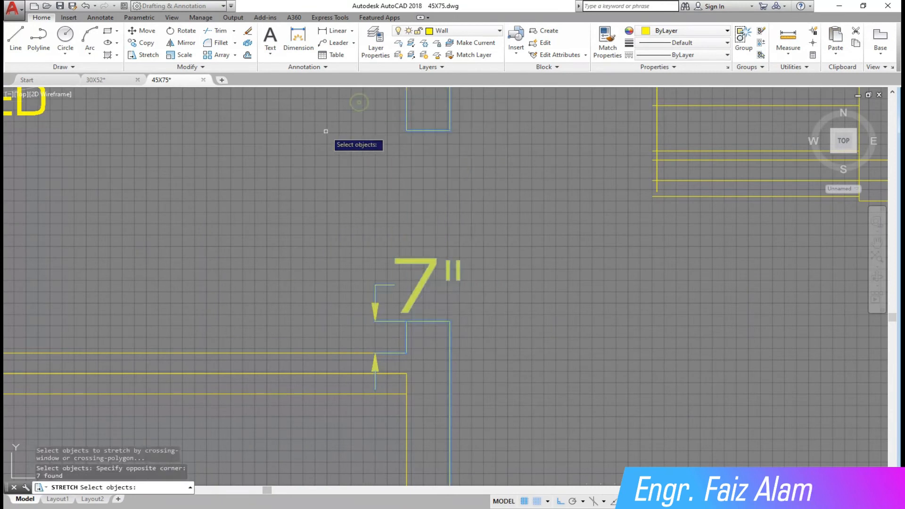
{"action": "key", "text": "Return"}
{"action": "left_click", "coordinate": [326, 130]}
{"action": "left_click", "coordinate": [326, 142]}
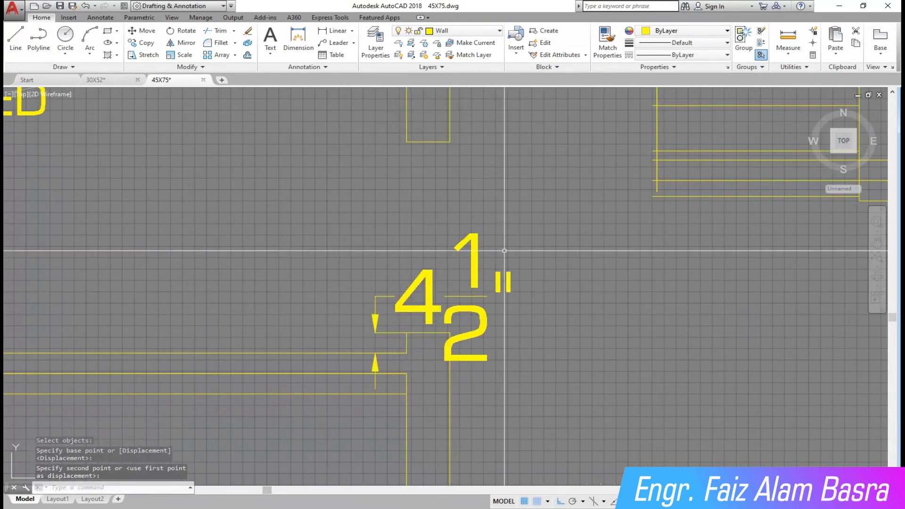
- Delete the check dimension on the wall stub below the bed's door opening
{"action": "left_click", "coordinate": [546, 289]}
{"action": "left_click", "coordinate": [440, 218]}
{"action": "key", "text": "Delete"}
- Trim the two upper D/DINING wall lines where they cross the wall between stair and T.V. lounge
{"action": "scroll", "coordinate": [398, 273], "scroll_direction": "down", "scroll_amount": 5}
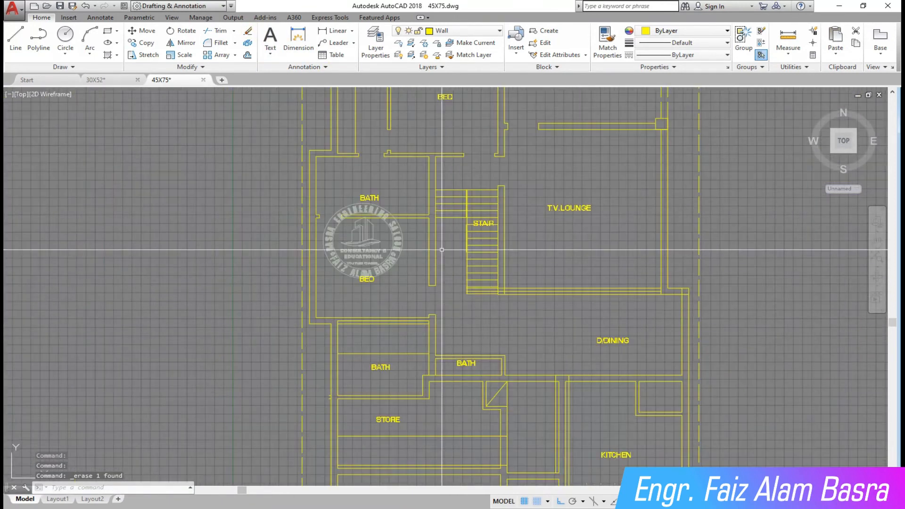
{"action": "scroll", "coordinate": [476, 414], "scroll_direction": "up", "scroll_amount": 3}
{"action": "scroll", "coordinate": [555, 365], "scroll_direction": "up", "scroll_amount": 1}
{"action": "scroll", "coordinate": [495, 386], "scroll_direction": "down", "scroll_amount": 2}
{"action": "scroll", "coordinate": [495, 339], "scroll_direction": "up", "scroll_amount": 3}
{"action": "scroll", "coordinate": [460, 200], "scroll_direction": "down", "scroll_amount": 1}
{"action": "scroll", "coordinate": [547, 425], "scroll_direction": "up", "scroll_amount": 2}
{"action": "left_click", "coordinate": [218, 30]}
{"action": "scroll", "coordinate": [627, 375], "scroll_direction": "up", "scroll_amount": 3}
{"action": "key", "text": "Return"}
{"action": "left_click", "coordinate": [628, 375]}
{"action": "left_click", "coordinate": [590, 251]}
{"action": "scroll", "coordinate": [577, 293], "scroll_direction": "down", "scroll_amount": 3}
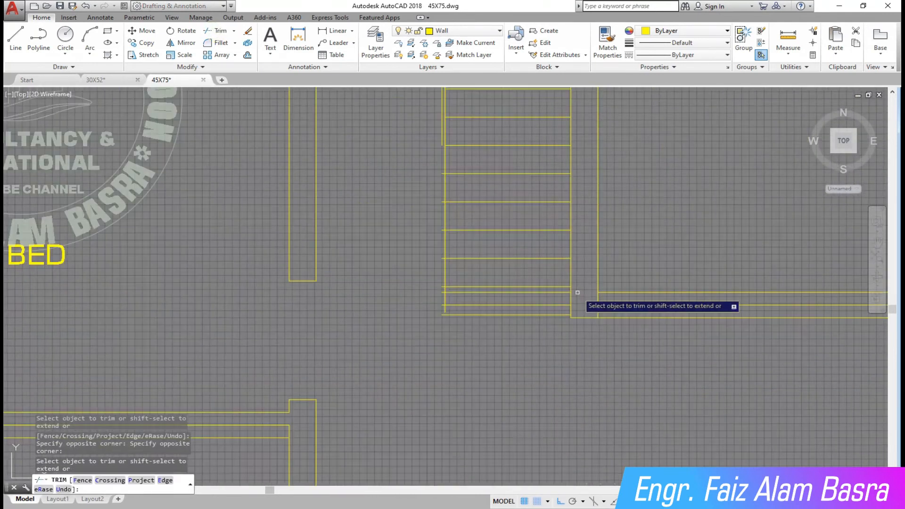
{"action": "scroll", "coordinate": [424, 369], "scroll_direction": "down", "scroll_amount": 2}
{"action": "scroll", "coordinate": [479, 364], "scroll_direction": "up", "scroll_amount": 4}
{"action": "right_click", "coordinate": [483, 353]}
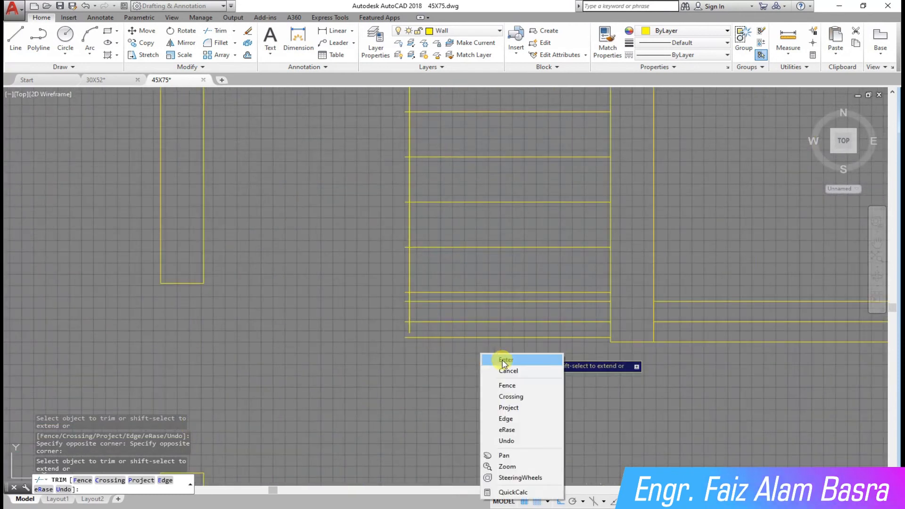
{"action": "left_click", "coordinate": [499, 364]}
- Erase the two leftover D/DINING wall lines lying between the lowest stair treads
{"action": "scroll", "coordinate": [542, 339], "scroll_direction": "up", "scroll_amount": 2}
{"action": "left_click_drag", "start_coordinate": [571, 333], "coordinate": [556, 289]}
{"action": "left_click", "coordinate": [248, 31]}
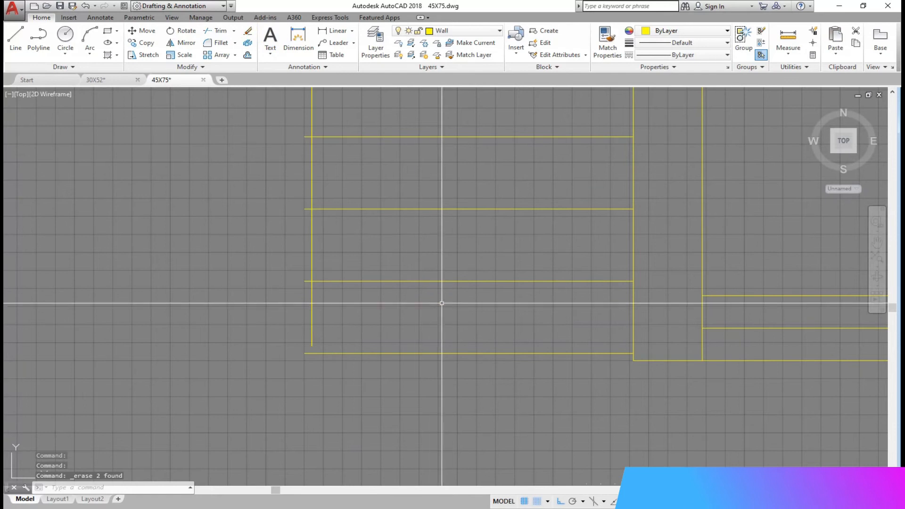
- Trim the left ends of the lower right-flight treads flush with the divider's right line
{"action": "left_click", "coordinate": [212, 31]}
{"action": "right_click", "coordinate": [245, 302]}
{"action": "scroll", "coordinate": [280, 334], "scroll_direction": "up", "scroll_amount": 2}
{"action": "scroll", "coordinate": [324, 344], "scroll_direction": "down", "scroll_amount": 4}
{"action": "scroll", "coordinate": [316, 302], "scroll_direction": "up", "scroll_amount": 6}
{"action": "left_click", "coordinate": [348, 327]}
{"action": "left_click", "coordinate": [318, 114]}
{"action": "scroll", "coordinate": [385, 163], "scroll_direction": "down", "scroll_amount": 2}
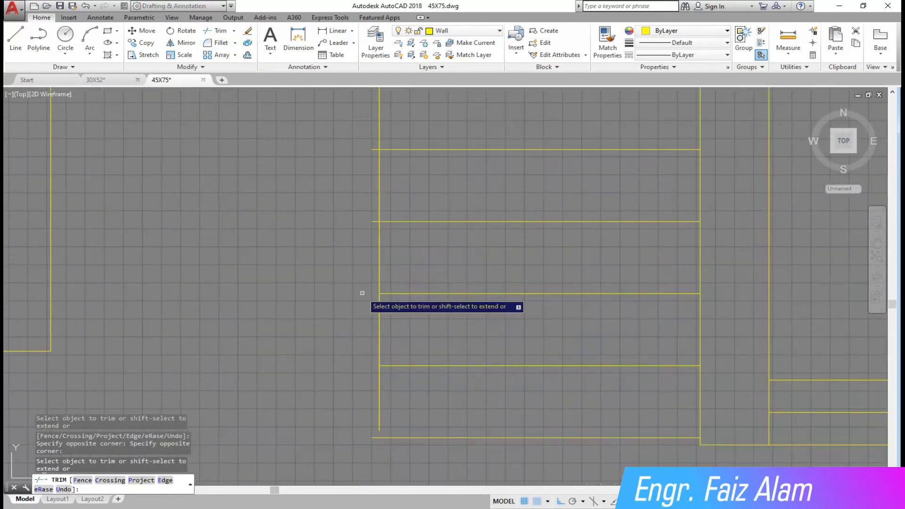
{"action": "scroll", "coordinate": [366, 337], "scroll_direction": "up", "scroll_amount": 3}
{"action": "left_click", "coordinate": [400, 458]}
{"action": "left_click", "coordinate": [387, 165]}
{"action": "scroll", "coordinate": [495, 330], "scroll_direction": "down", "scroll_amount": 3}
{"action": "scroll", "coordinate": [451, 287], "scroll_direction": "up", "scroll_amount": 2}
{"action": "left_click", "coordinate": [498, 298]}
{"action": "left_click", "coordinate": [479, 259]}
{"action": "left_click", "coordinate": [479, 259]}
{"action": "left_click", "coordinate": [500, 302]}
{"action": "scroll", "coordinate": [480, 393], "scroll_direction": "down", "scroll_amount": 3}
{"action": "scroll", "coordinate": [495, 431], "scroll_direction": "down", "scroll_amount": 2}
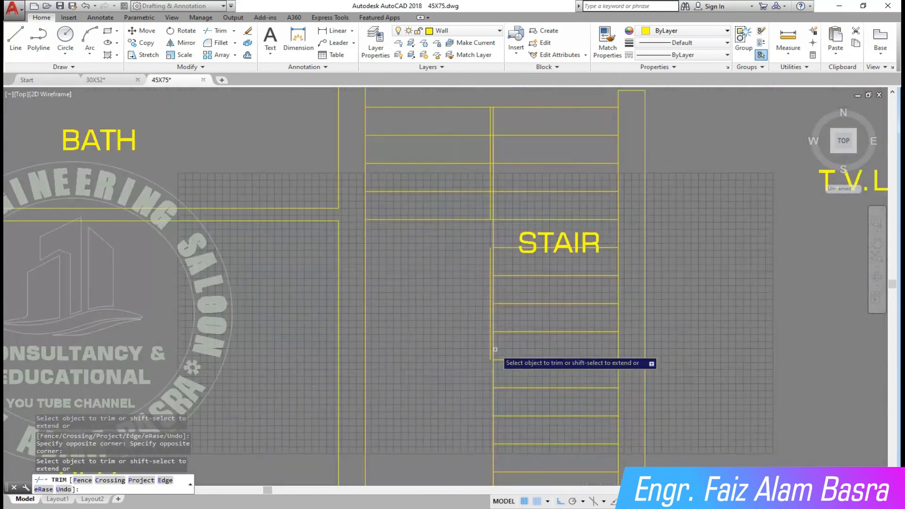
{"action": "scroll", "coordinate": [483, 228], "scroll_direction": "up", "scroll_amount": 2}
{"action": "right_click", "coordinate": [476, 245]}
{"action": "left_click", "coordinate": [487, 253]}
- Trim the remaining upper left-flight treads to the divider's right line and erase the leftover segments of its left line
{"action": "left_click", "coordinate": [495, 270]}
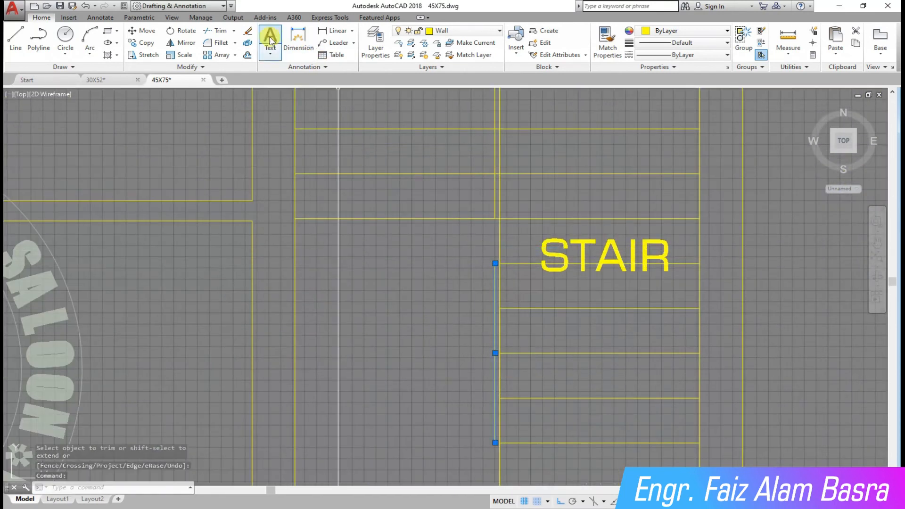
{"action": "left_click", "coordinate": [248, 32]}
{"action": "scroll", "coordinate": [440, 204], "scroll_direction": "down", "scroll_amount": 2}
{"action": "scroll", "coordinate": [483, 110], "scroll_direction": "up", "scroll_amount": 4}
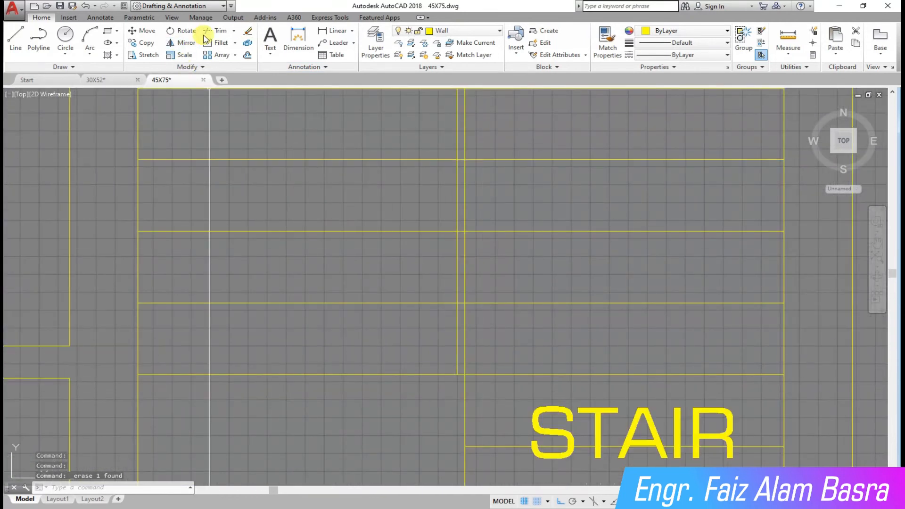
{"action": "left_click", "coordinate": [219, 31]}
{"action": "scroll", "coordinate": [460, 323], "scroll_direction": "up", "scroll_amount": 2}
{"action": "right_click", "coordinate": [452, 321]}
{"action": "scroll", "coordinate": [475, 348], "scroll_direction": "down", "scroll_amount": 2}
{"action": "left_click", "coordinate": [468, 397]}
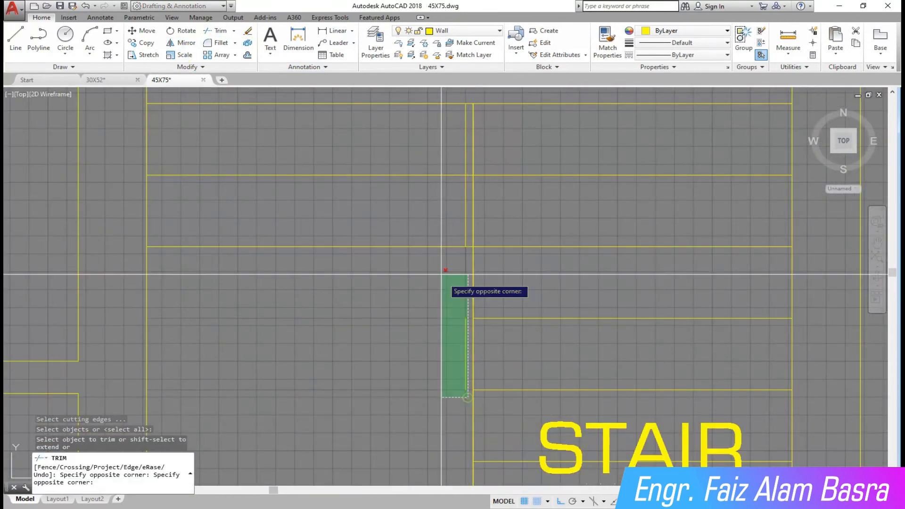
{"action": "left_click", "coordinate": [333, 111]}
{"action": "right_click", "coordinate": [330, 186]}
{"action": "left_click", "coordinate": [359, 193]}
{"action": "left_click", "coordinate": [465, 241]}
{"action": "left_click", "coordinate": [248, 31]}
{"action": "scroll", "coordinate": [417, 330], "scroll_direction": "down", "scroll_amount": 4}
{"action": "scroll", "coordinate": [399, 259], "scroll_direction": "down", "scroll_amount": 5}
{"action": "scroll", "coordinate": [546, 406], "scroll_direction": "up", "scroll_amount": 3}
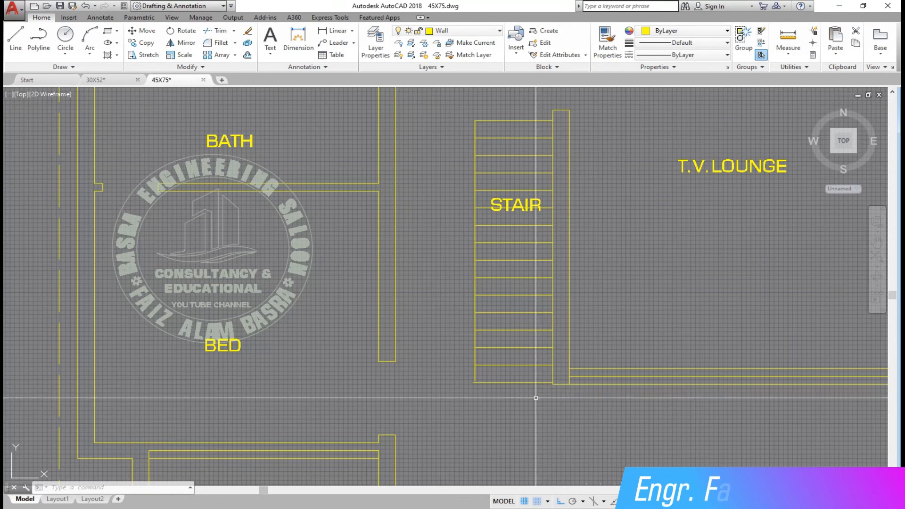
{"action": "scroll", "coordinate": [590, 389], "scroll_direction": "up", "scroll_amount": 2}
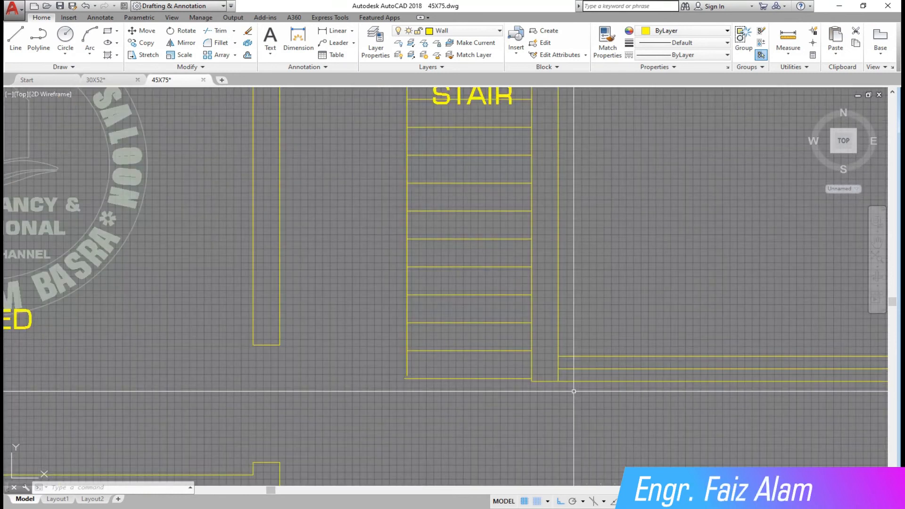
{"action": "left_click", "coordinate": [217, 30]}
{"action": "scroll", "coordinate": [355, 331], "scroll_direction": "down", "scroll_amount": 2}
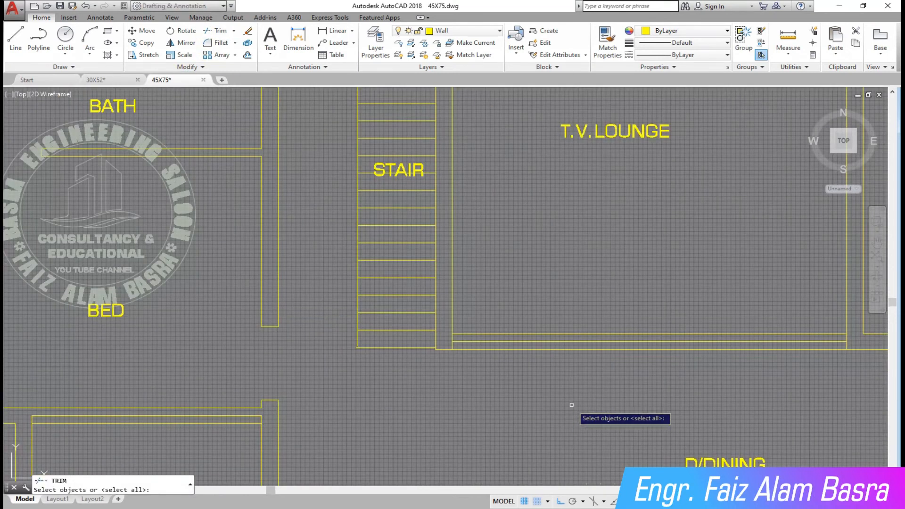
{"action": "key", "text": "Escape"}
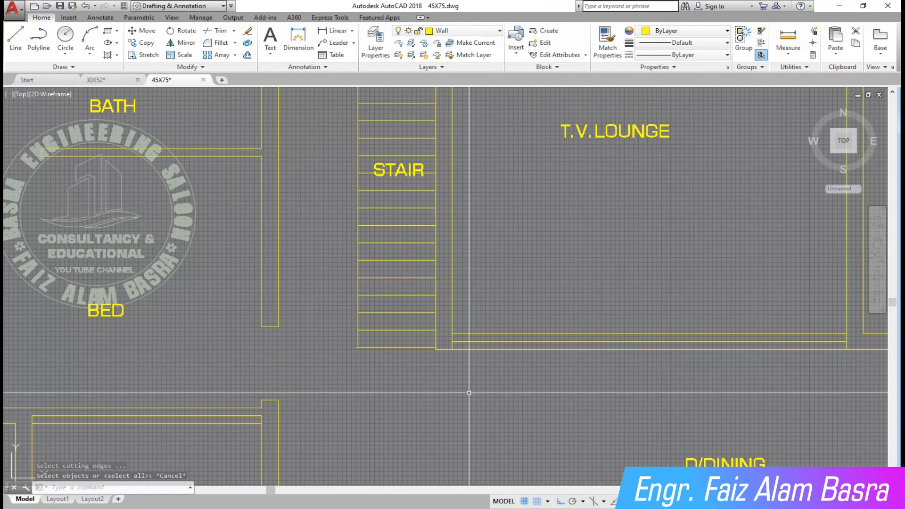
- Offset the middle line of the wall between T.V. lounge and D/DINING 18" down into the dining area
{"action": "scroll", "coordinate": [469, 393], "scroll_direction": "down", "scroll_amount": 3}
{"action": "scroll", "coordinate": [453, 391], "scroll_direction": "up", "scroll_amount": 5}
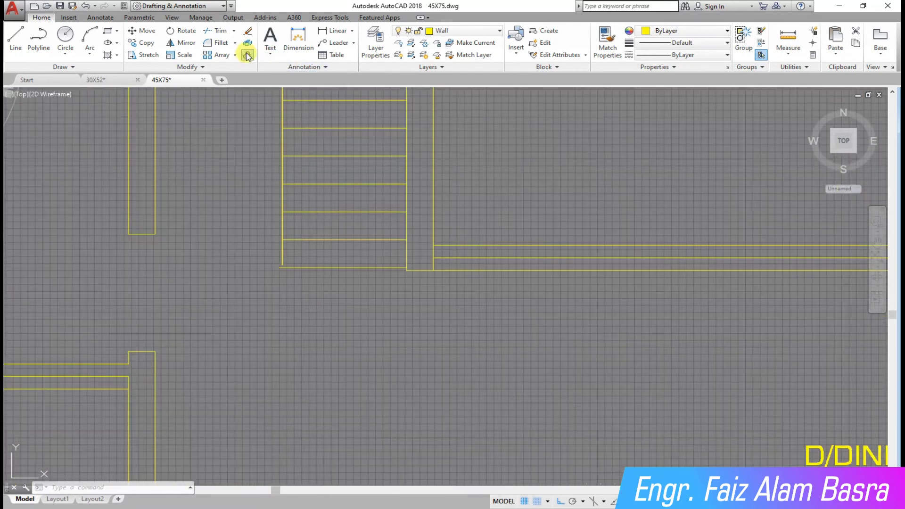
{"action": "key", "text": "Return"}
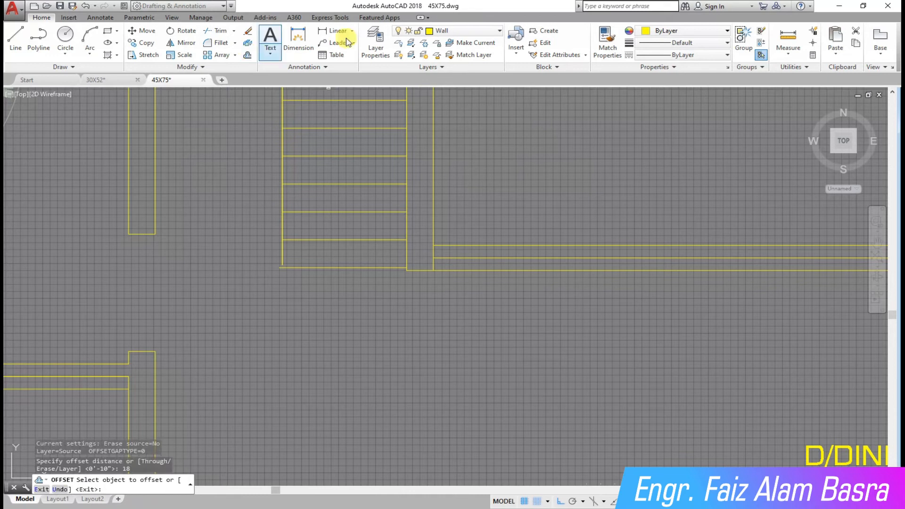
{"action": "left_click", "coordinate": [470, 256]}
{"action": "left_click", "coordinate": [470, 316]}
{"action": "scroll", "coordinate": [400, 302], "scroll_direction": "down", "scroll_amount": 4}
{"action": "scroll", "coordinate": [380, 279], "scroll_direction": "up", "scroll_amount": 2}
{"action": "right_click", "coordinate": [380, 279]}
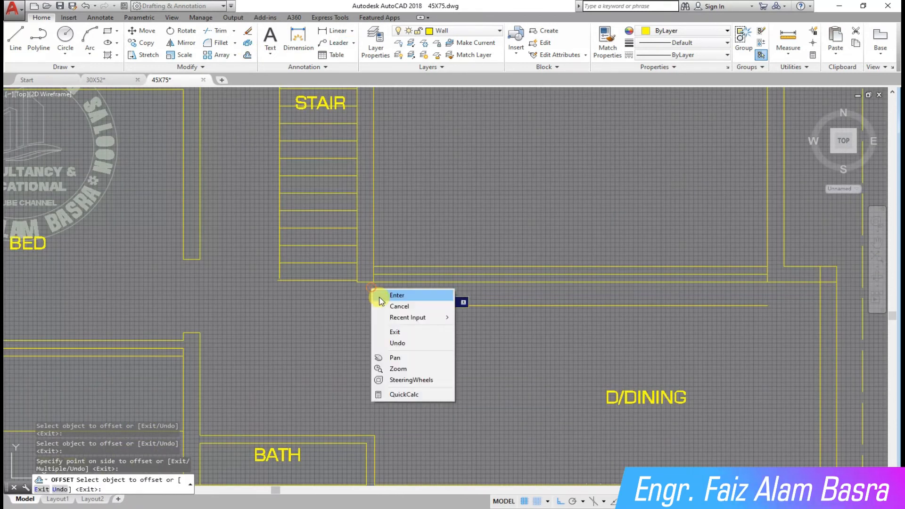
- Chamfer the stair divider's left line with the new offset line in the dining area so they meet in a corner
{"action": "left_click", "coordinate": [392, 293]}
{"action": "scroll", "coordinate": [377, 285], "scroll_direction": "up", "scroll_amount": 2}
{"action": "left_click", "coordinate": [236, 44]}
{"action": "left_click", "coordinate": [221, 76]}
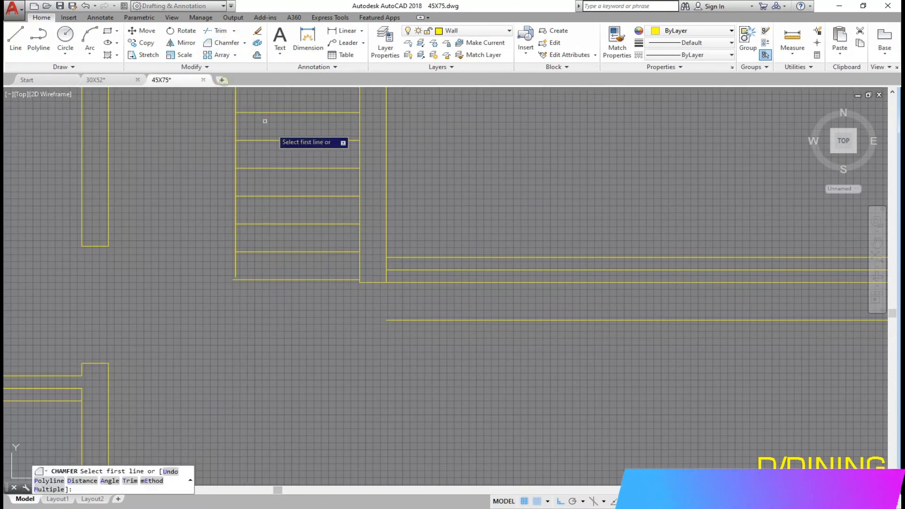
{"action": "left_click", "coordinate": [361, 265]}
{"action": "left_click", "coordinate": [406, 320]}
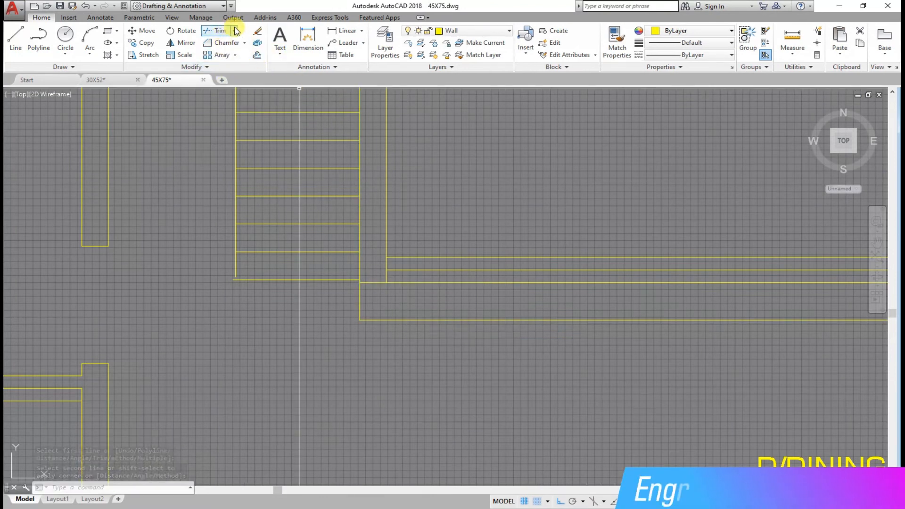
- Extend the divider's right line down to the offset line and trim the short wall-line stub crossing the divider
{"action": "left_click", "coordinate": [224, 69]}
{"action": "key", "text": "Return"}
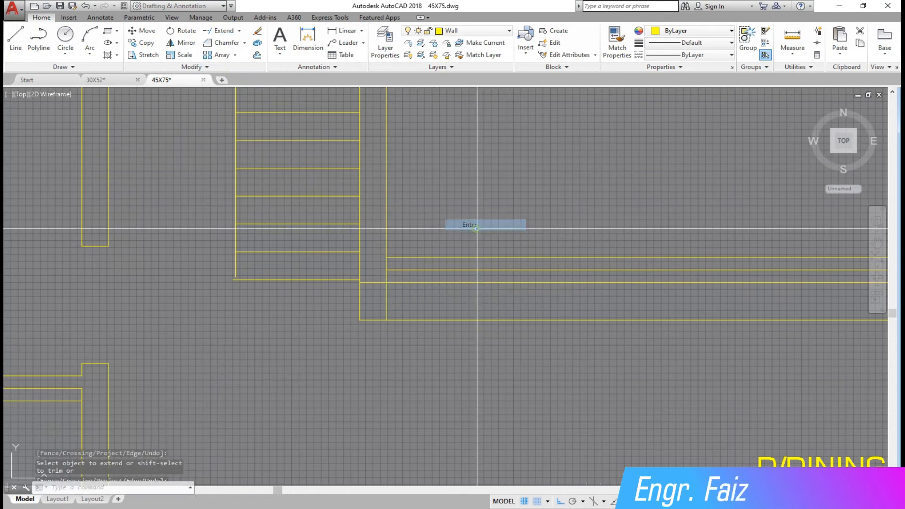
{"action": "left_click", "coordinate": [240, 32]}
{"action": "left_click", "coordinate": [222, 47]}
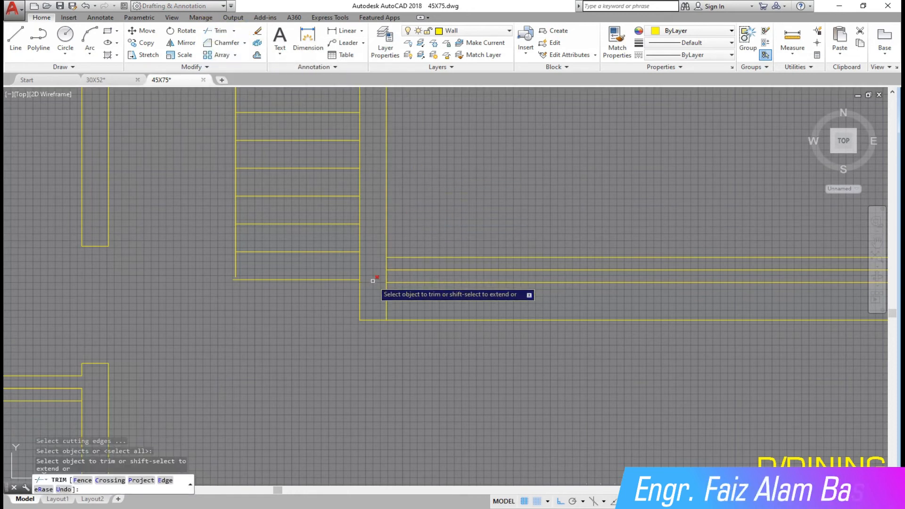
{"action": "scroll", "coordinate": [378, 283], "scroll_direction": "down", "scroll_amount": 3}
{"action": "scroll", "coordinate": [472, 264], "scroll_direction": "down", "scroll_amount": 3}
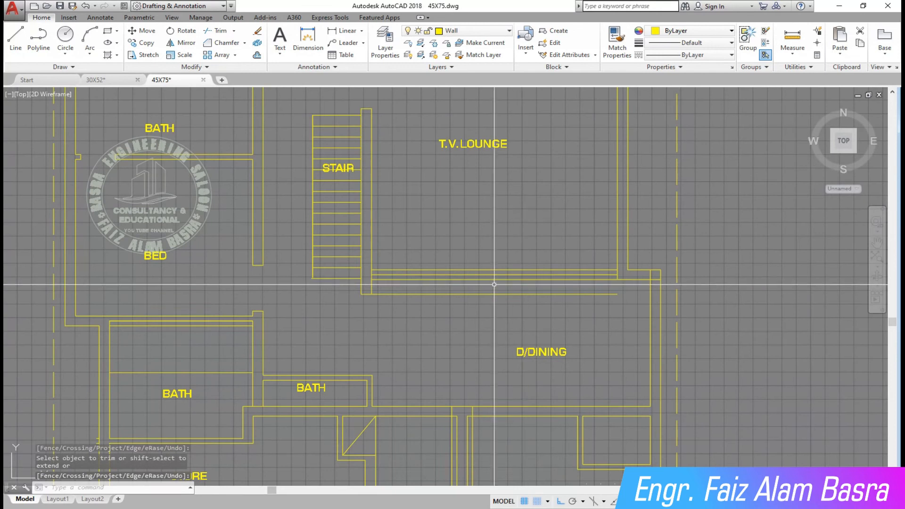
- Offset the inner line of the T.V. lounge's right wall 5' to the left, into the lounge
{"action": "scroll", "coordinate": [431, 265], "scroll_direction": "up", "scroll_amount": 3}
{"action": "scroll", "coordinate": [478, 262], "scroll_direction": "down", "scroll_amount": 3}
{"action": "scroll", "coordinate": [665, 255], "scroll_direction": "up", "scroll_amount": 3}
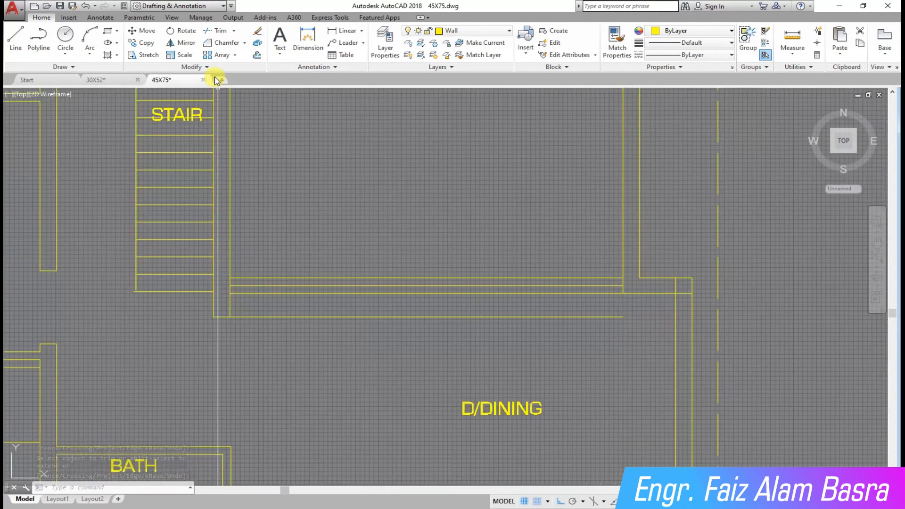
{"action": "left_click", "coordinate": [257, 56]}
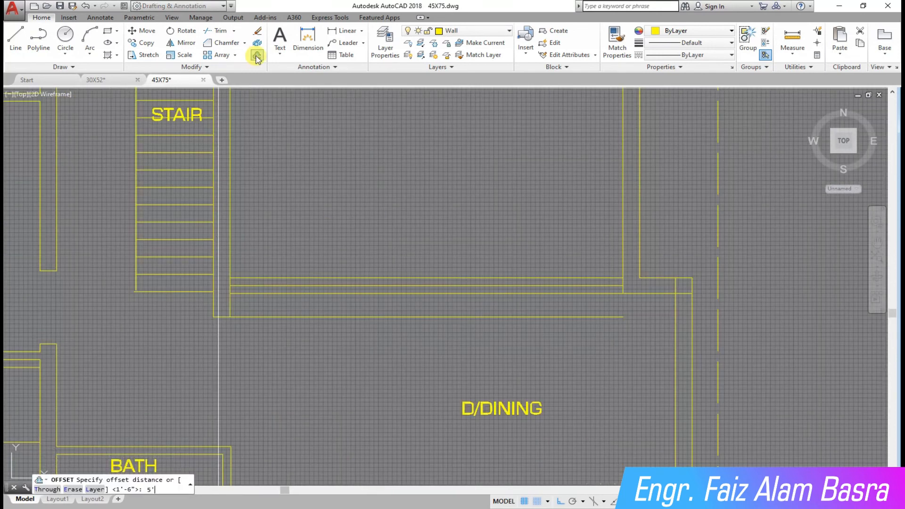
{"action": "key", "text": "Return"}
{"action": "left_click", "coordinate": [622, 251]}
{"action": "left_click", "coordinate": [519, 245]}
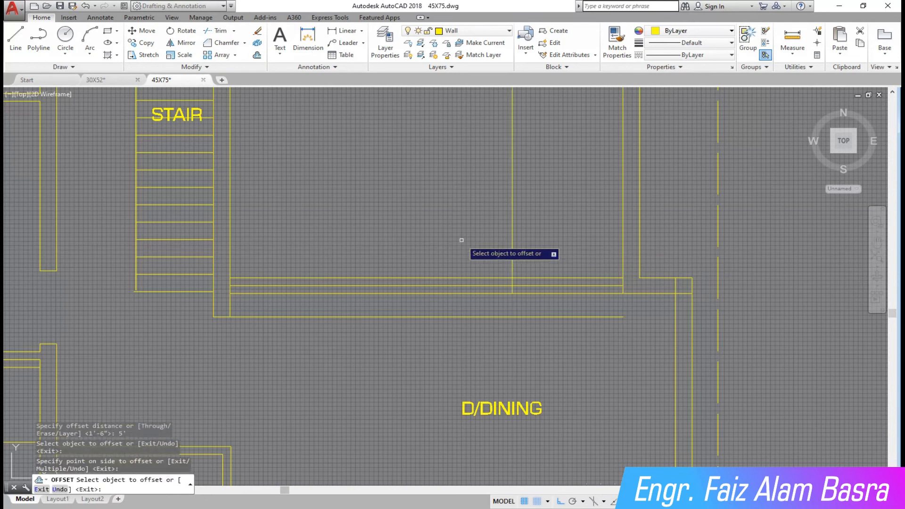
{"action": "key", "text": "Return"}
- Offset the stair divider's right line 6' to the right, into the T.V. lounge
{"action": "left_click", "coordinate": [256, 56]}
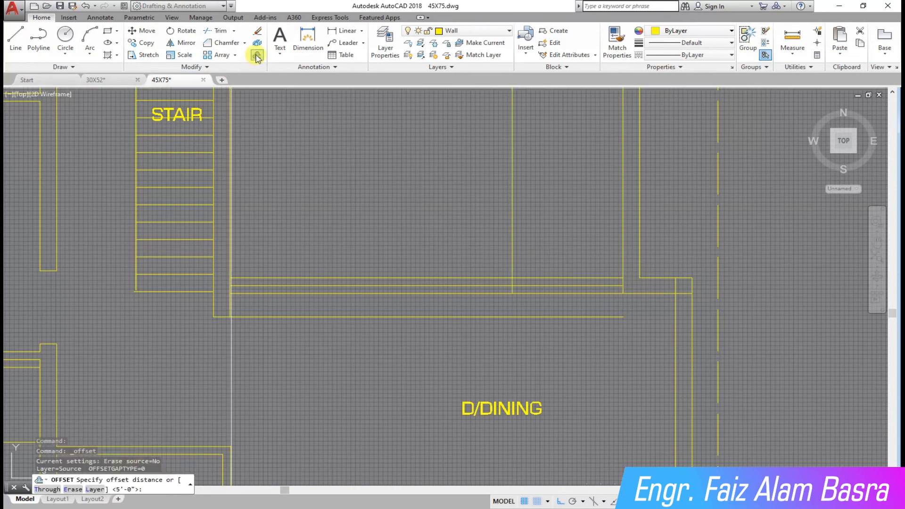
{"action": "key", "text": "Escape"}
{"action": "left_click", "coordinate": [257, 56]}
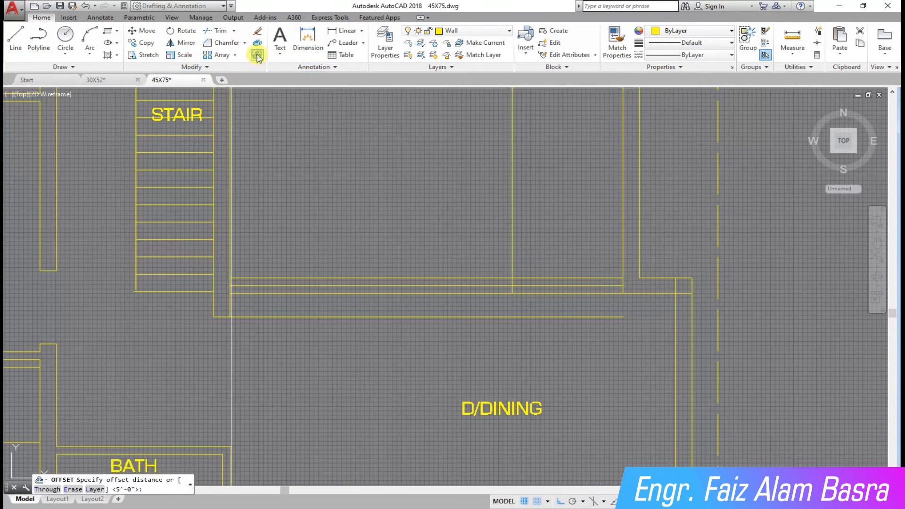
{"action": "type", "text": "6'"}
{"action": "key", "text": "Return"}
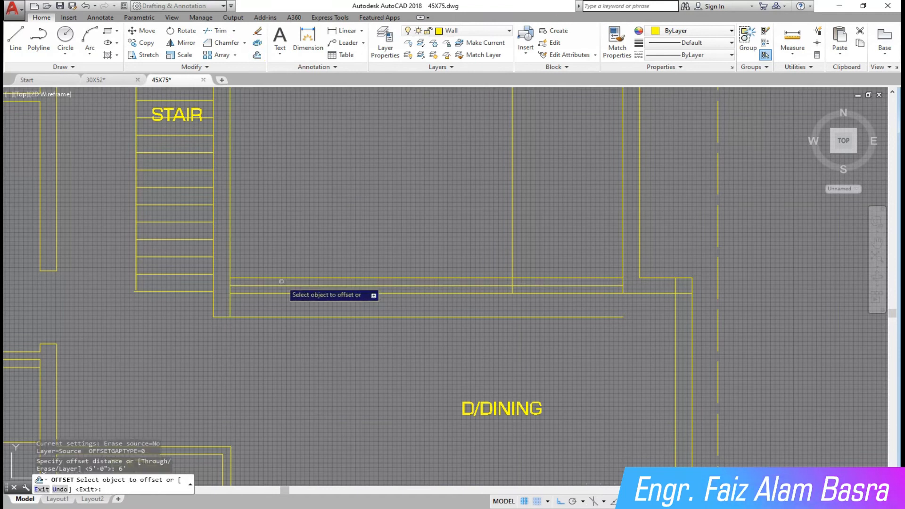
{"action": "left_click", "coordinate": [230, 262]}
{"action": "left_click", "coordinate": [392, 263]}
{"action": "right_click", "coordinate": [376, 262]}
{"action": "left_click", "coordinate": [397, 268]}
- Move the new vertical line beside the stair 24" to the right
{"action": "left_click", "coordinate": [146, 31]}
{"action": "left_click", "coordinate": [393, 199]}
{"action": "left_click", "coordinate": [325, 183]}
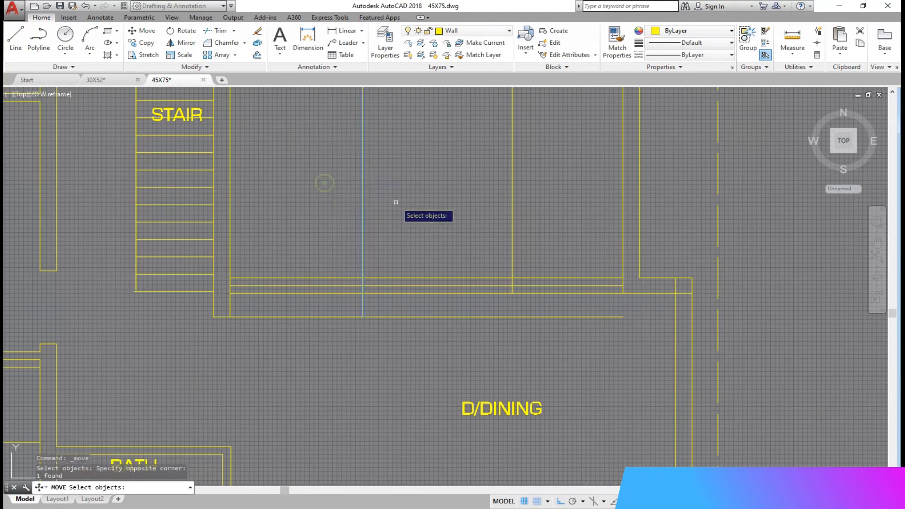
{"action": "right_click", "coordinate": [392, 201]}
{"action": "left_click", "coordinate": [398, 202]}
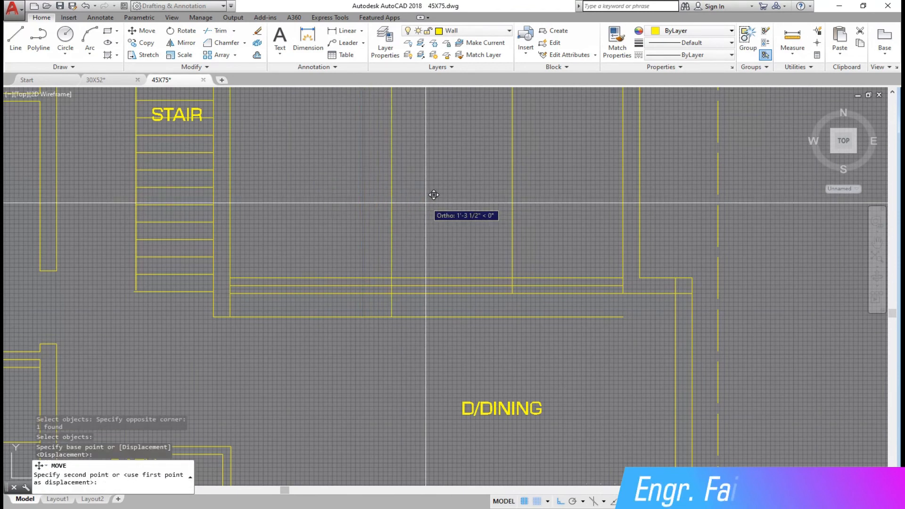
{"action": "type", "text": "24"}
{"action": "key", "text": "Return"}
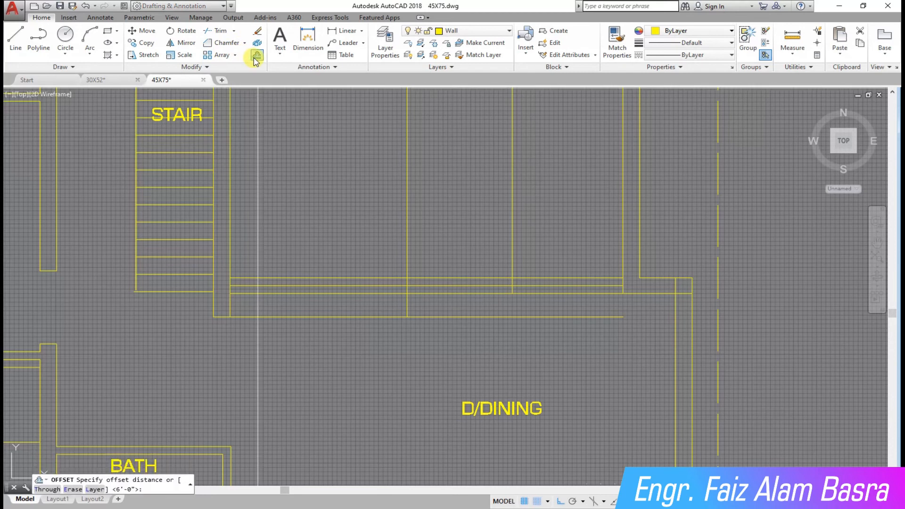
- Offset the moved vertical line 4.5" to the right to form the niche's end wall
{"action": "type", "text": "5"}
{"action": "key", "text": "Return"}
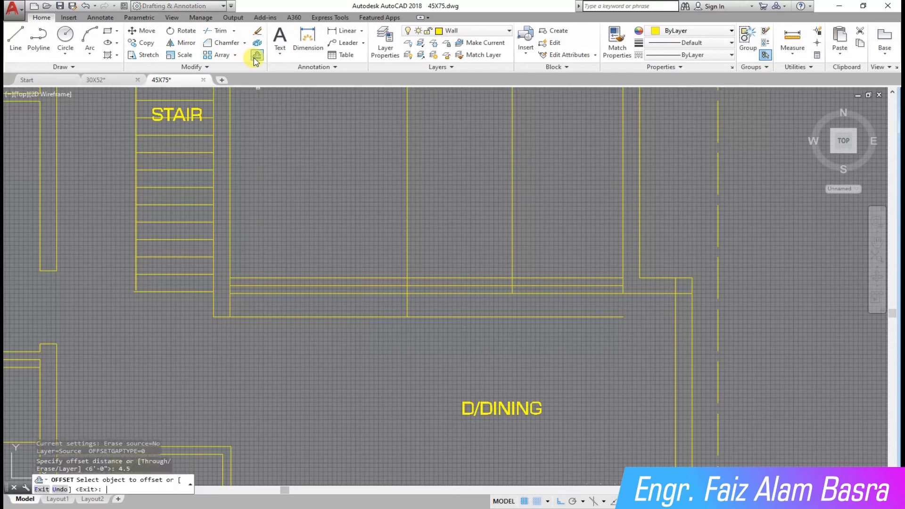
{"action": "left_click", "coordinate": [407, 249]}
{"action": "left_click", "coordinate": [465, 248]}
{"action": "right_click", "coordinate": [465, 248]}
{"action": "left_click", "coordinate": [485, 256]}
- Trim the end-wall lines above the lounge wall and the lounge wall lines crossing the gap toward D/DINING
{"action": "left_click", "coordinate": [222, 31]}
{"action": "right_click", "coordinate": [342, 168]}
{"action": "left_click", "coordinate": [465, 351]}
{"action": "left_click", "coordinate": [453, 244]}
{"action": "left_click", "coordinate": [450, 244]}
{"action": "left_click", "coordinate": [319, 216]}
{"action": "left_click", "coordinate": [598, 319]}
{"action": "left_click", "coordinate": [547, 245]}
- Trim the wall line inside the niche and the overlaps at its upper right corner, and erase the leftover short segment
{"action": "scroll", "coordinate": [340, 305], "scroll_direction": "up", "scroll_amount": 2}
{"action": "left_click", "coordinate": [391, 298]}
{"action": "left_click", "coordinate": [391, 284]}
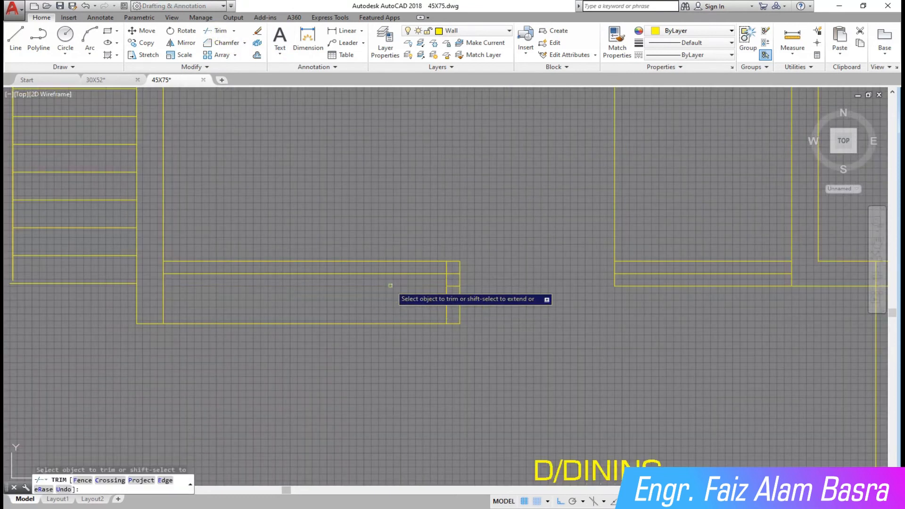
{"action": "scroll", "coordinate": [450, 272], "scroll_direction": "up", "scroll_amount": 3}
{"action": "left_click", "coordinate": [472, 296]}
{"action": "left_click", "coordinate": [468, 268]}
{"action": "left_click", "coordinate": [468, 267]}
{"action": "left_click", "coordinate": [422, 256]}
{"action": "scroll", "coordinate": [587, 255], "scroll_direction": "down", "scroll_amount": 2}
{"action": "key", "text": "Escape"}
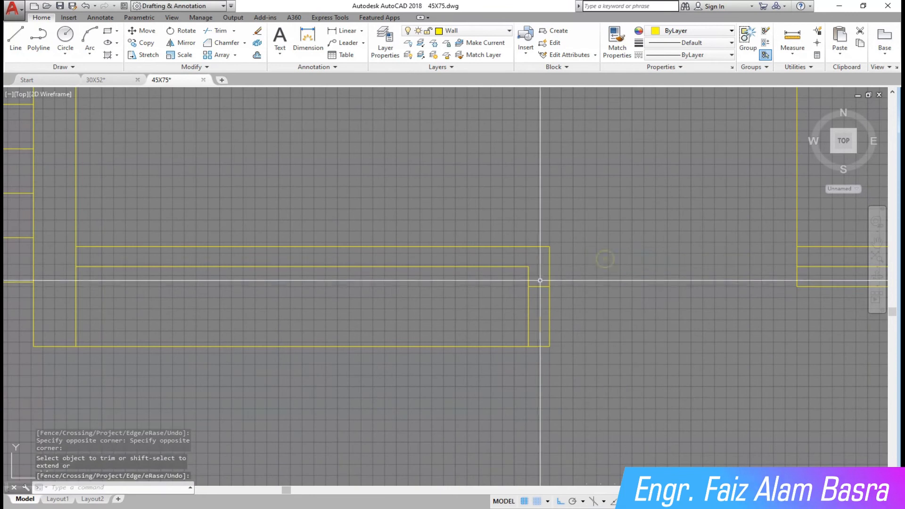
{"action": "left_click", "coordinate": [540, 286]}
{"action": "key", "text": "Delete"}
{"action": "scroll", "coordinate": [362, 210], "scroll_direction": "down", "scroll_amount": 3}
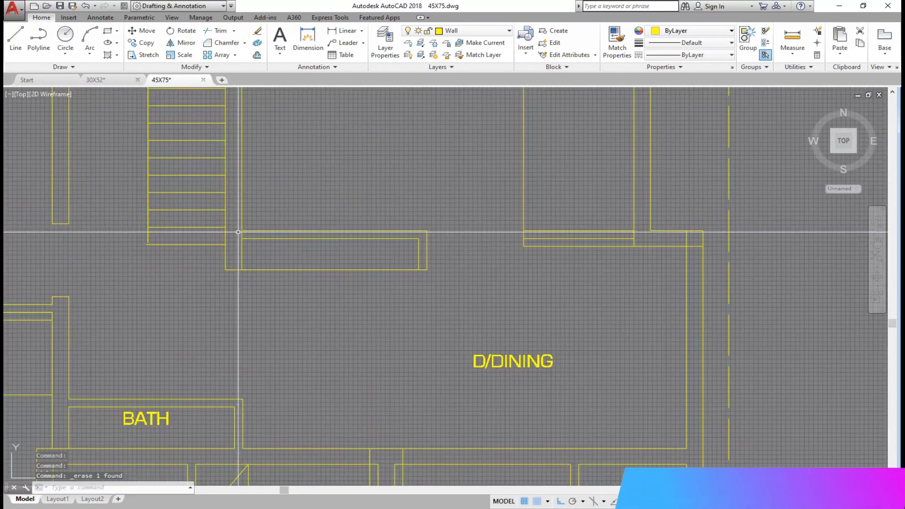
- Draw a diagonal line from the niche's lower left inner corner to its upper right inner corner
{"action": "left_click", "coordinate": [16, 37]}
{"action": "scroll", "coordinate": [262, 264], "scroll_direction": "up", "scroll_amount": 3}
{"action": "left_click", "coordinate": [217, 304]}
{"action": "left_click", "coordinate": [669, 225]}
{"action": "key", "text": "Escape"}
{"action": "scroll", "coordinate": [238, 245], "scroll_direction": "down", "scroll_amount": 3}
{"action": "scroll", "coordinate": [254, 225], "scroll_direction": "up", "scroll_amount": 3}
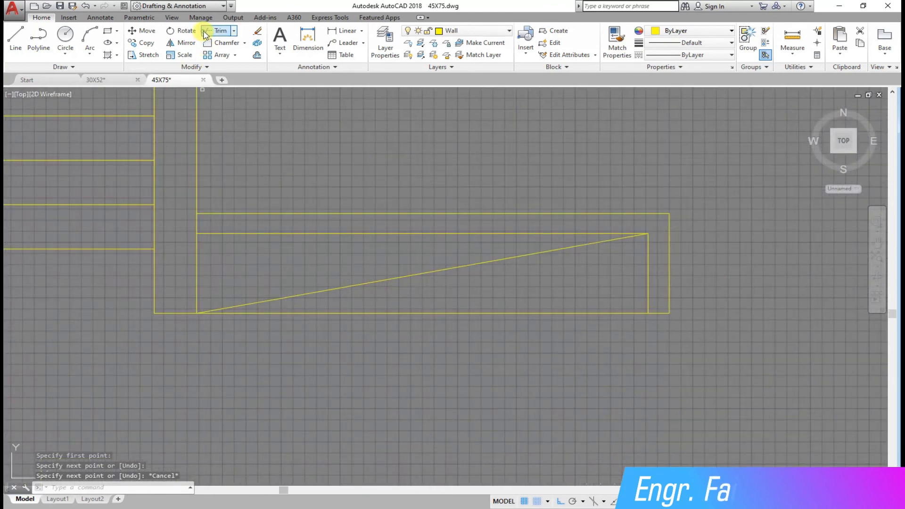
- Trim the divider line segment lying between the two lines of the niche's upper wall
{"action": "left_click", "coordinate": [218, 30]}
{"action": "key", "text": "Return"}
{"action": "scroll", "coordinate": [196, 220], "scroll_direction": "down", "scroll_amount": 4}
{"action": "scroll", "coordinate": [548, 217], "scroll_direction": "up", "scroll_amount": 2}
{"action": "right_click", "coordinate": [545, 272]}
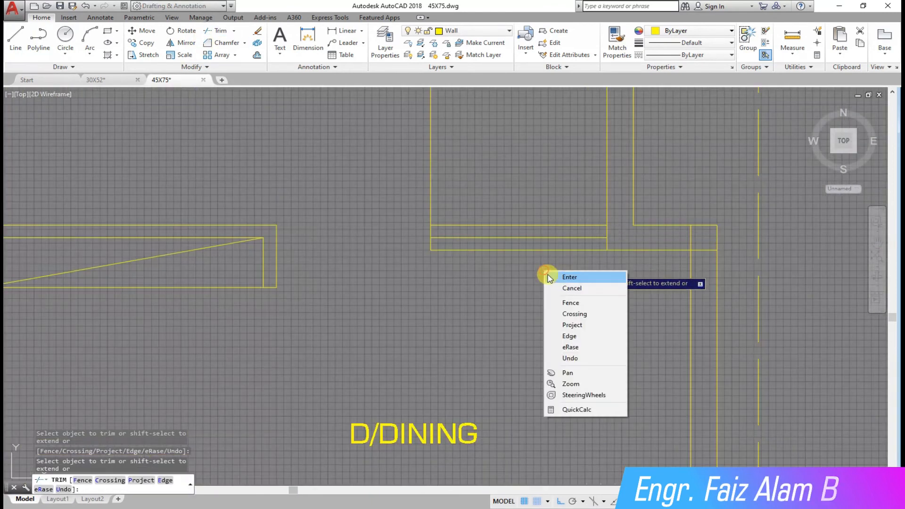
{"action": "left_click", "coordinate": [550, 276]}
- Erase the four lines of the leftover wall stub on the far side of the opening between T.V. lounge and D/DINING
{"action": "left_click", "coordinate": [524, 281]}
{"action": "left_click", "coordinate": [403, 188]}
{"action": "key", "text": "Delete"}
{"action": "scroll", "coordinate": [475, 274], "scroll_direction": "down", "scroll_amount": 3}
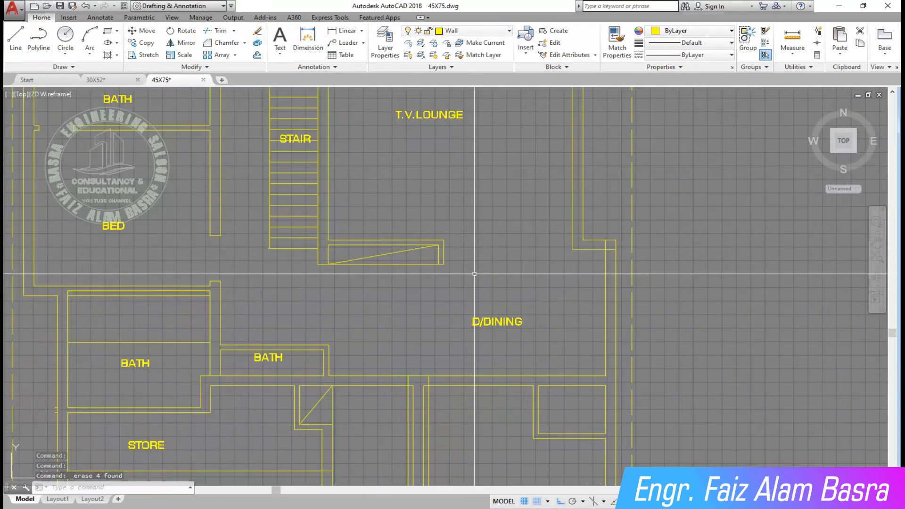
- Erase the lowest stair tread and trim the stair's left side line flush with the tread above
{"action": "scroll", "coordinate": [401, 349], "scroll_direction": "up", "scroll_amount": 2}
{"action": "scroll", "coordinate": [416, 367], "scroll_direction": "down", "scroll_amount": 2}
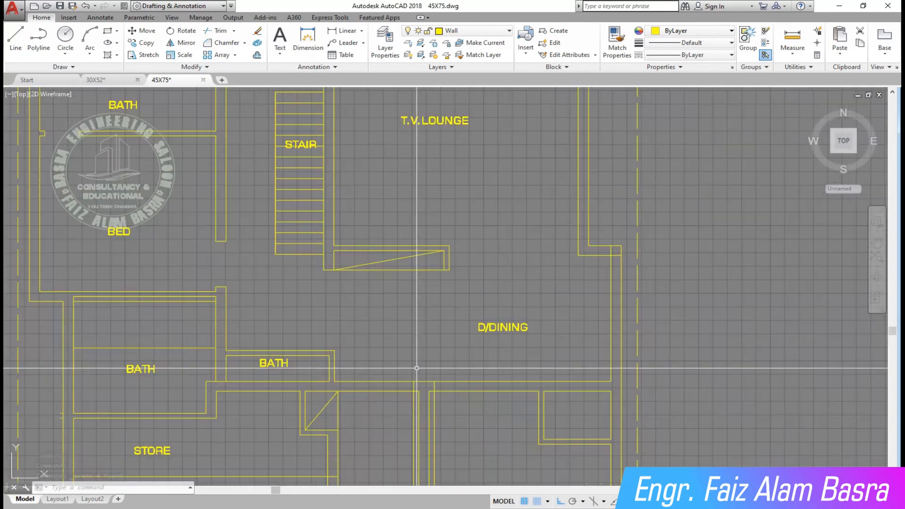
{"action": "scroll", "coordinate": [369, 317], "scroll_direction": "down", "scroll_amount": 4}
{"action": "scroll", "coordinate": [351, 300], "scroll_direction": "up", "scroll_amount": 6}
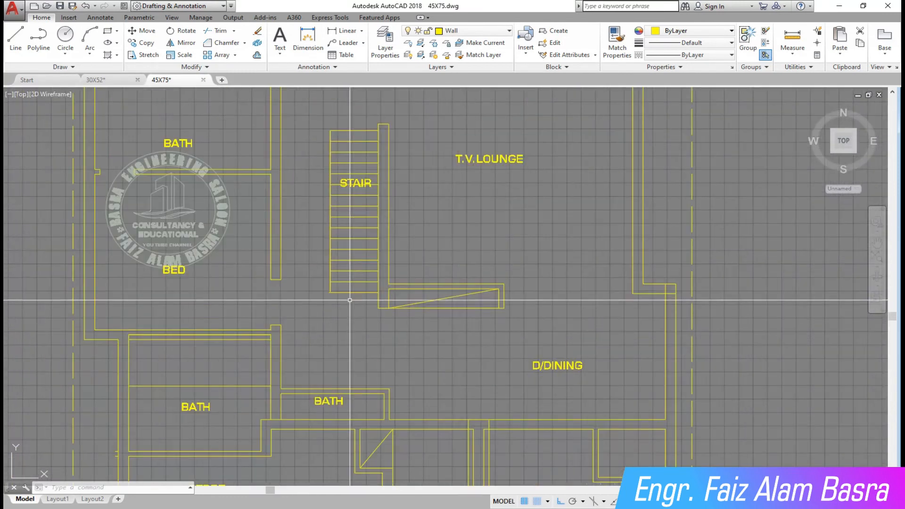
{"action": "scroll", "coordinate": [326, 289], "scroll_direction": "up", "scroll_amount": 3}
{"action": "left_click", "coordinate": [340, 312]}
{"action": "left_click", "coordinate": [322, 267]}
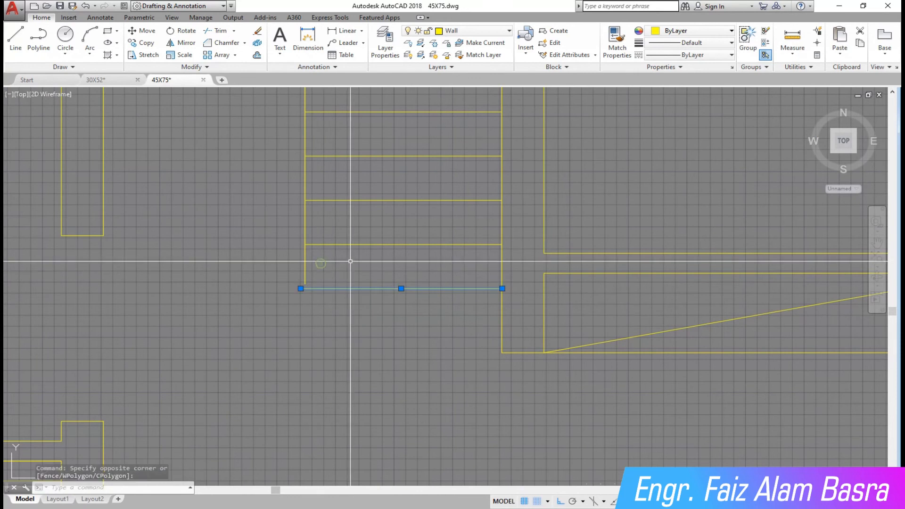
{"action": "left_click", "coordinate": [257, 31]}
{"action": "left_click", "coordinate": [208, 31]}
{"action": "key", "text": "Return"}
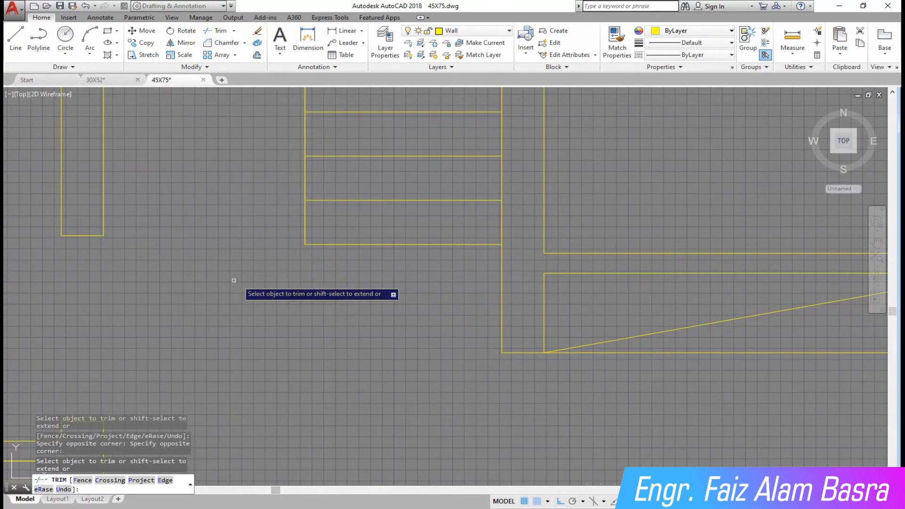
{"action": "scroll", "coordinate": [259, 283], "scroll_direction": "down", "scroll_amount": 4}
{"action": "scroll", "coordinate": [247, 281], "scroll_direction": "up", "scroll_amount": 2}
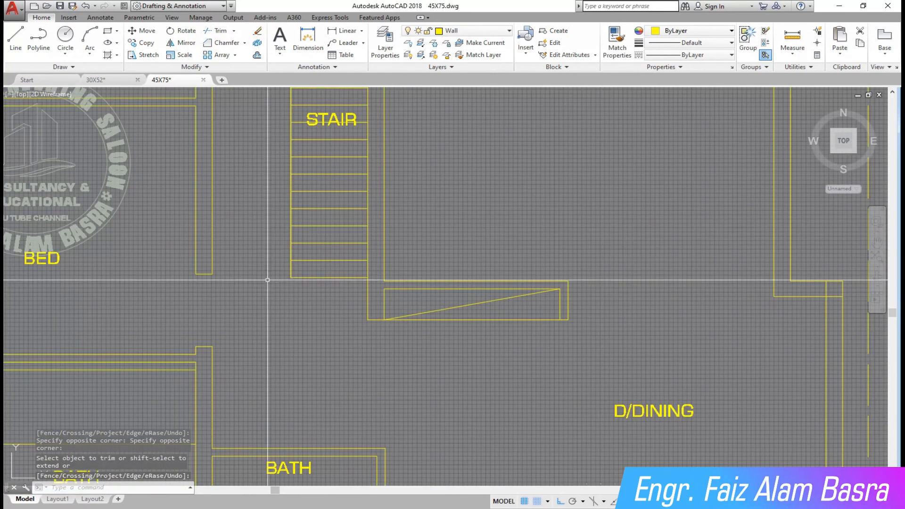
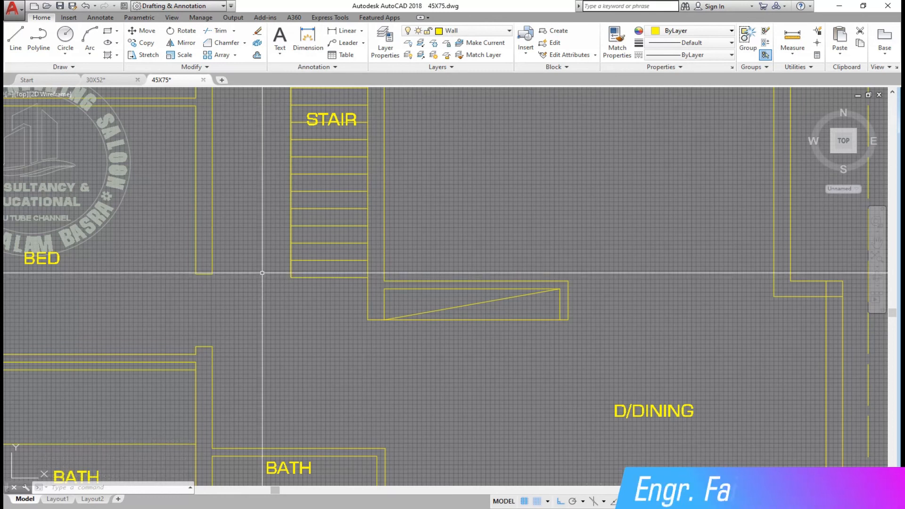
- Extend the two horizontal lines in the BATH below the BED to the outer line of its right wall
{"action": "scroll", "coordinate": [262, 273], "scroll_direction": "down", "scroll_amount": 5}
{"action": "scroll", "coordinate": [299, 198], "scroll_direction": "up", "scroll_amount": 3}
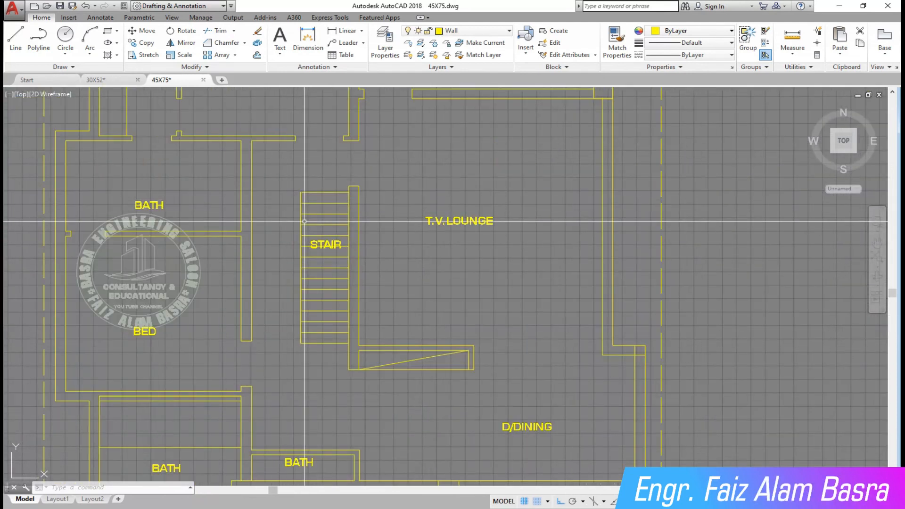
{"action": "scroll", "coordinate": [290, 177], "scroll_direction": "up", "scroll_amount": 2}
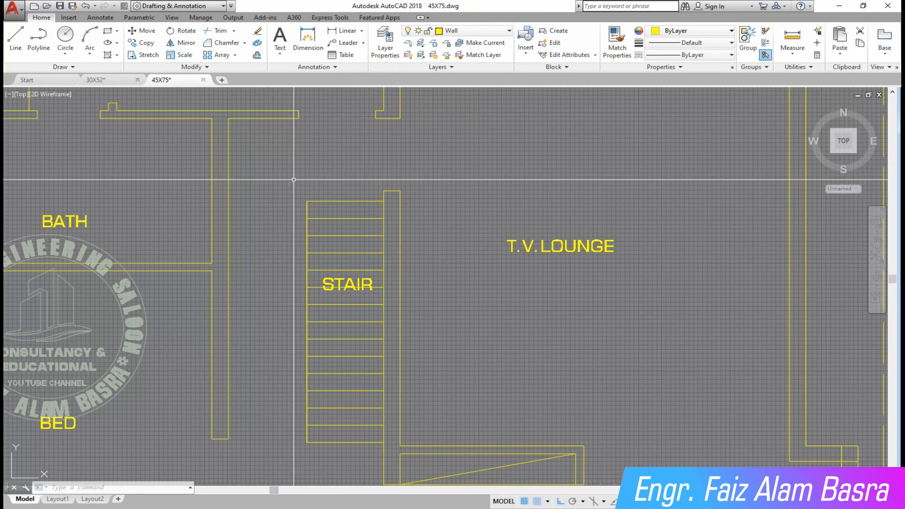
{"action": "scroll", "coordinate": [292, 179], "scroll_direction": "down", "scroll_amount": 2}
{"action": "scroll", "coordinate": [297, 200], "scroll_direction": "down", "scroll_amount": 2}
{"action": "scroll", "coordinate": [317, 260], "scroll_direction": "up", "scroll_amount": 6}
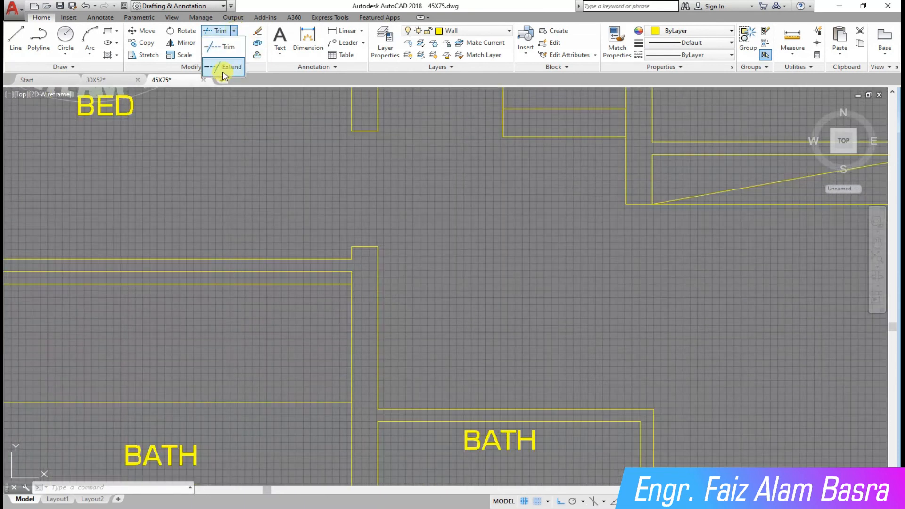
{"action": "left_click", "coordinate": [225, 75]}
{"action": "left_click", "coordinate": [333, 415]}
{"action": "left_click", "coordinate": [305, 274]}
{"action": "scroll", "coordinate": [443, 223], "scroll_direction": "down", "scroll_amount": 4}
{"action": "right_click", "coordinate": [444, 223]}
{"action": "left_click", "coordinate": [468, 261]}
{"action": "scroll", "coordinate": [435, 305], "scroll_direction": "up", "scroll_amount": 2}
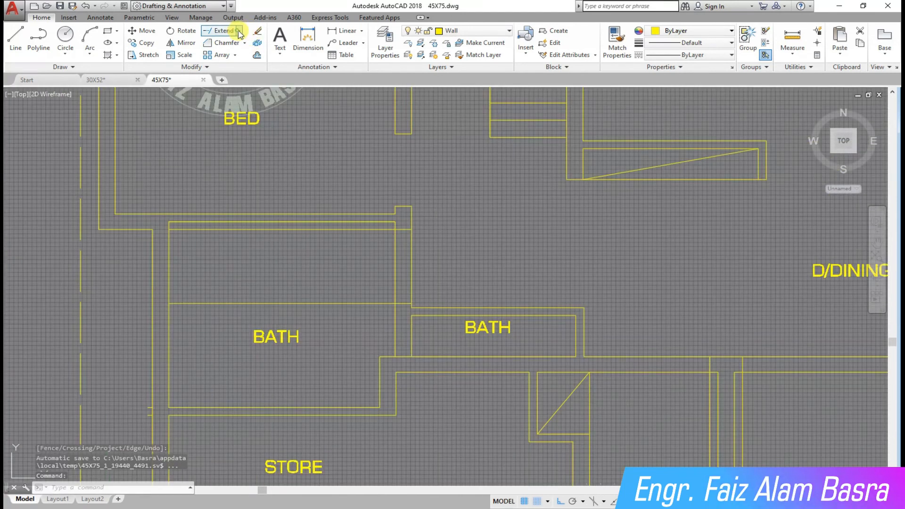
- Trim the BATH's right wall between the two extended lines into an opening and remove their remainders inside the room
{"action": "left_click", "coordinate": [240, 32]}
{"action": "left_click", "coordinate": [224, 49]}
{"action": "right_click", "coordinate": [453, 200]}
{"action": "left_click", "coordinate": [450, 284]}
{"action": "left_click", "coordinate": [375, 267]}
{"action": "left_click", "coordinate": [376, 322]}
{"action": "left_click", "coordinate": [355, 226]}
{"action": "scroll", "coordinate": [436, 265], "scroll_direction": "down", "scroll_amount": 3}
{"action": "scroll", "coordinate": [446, 338], "scroll_direction": "up", "scroll_amount": 3}
{"action": "scroll", "coordinate": [446, 340], "scroll_direction": "up", "scroll_amount": 2}
{"action": "scroll", "coordinate": [493, 267], "scroll_direction": "down", "scroll_amount": 2}
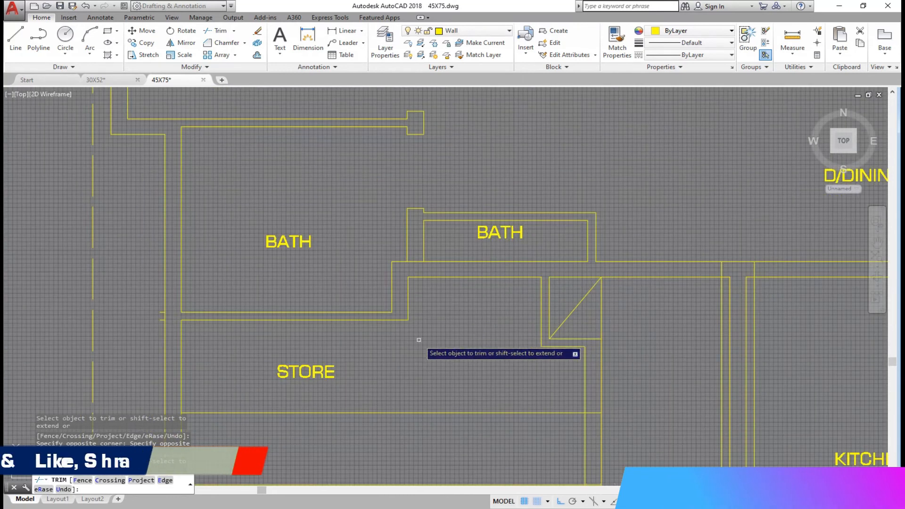
{"action": "scroll", "coordinate": [418, 339], "scroll_direction": "down", "scroll_amount": 5}
{"action": "scroll", "coordinate": [426, 315], "scroll_direction": "up", "scroll_amount": 4}
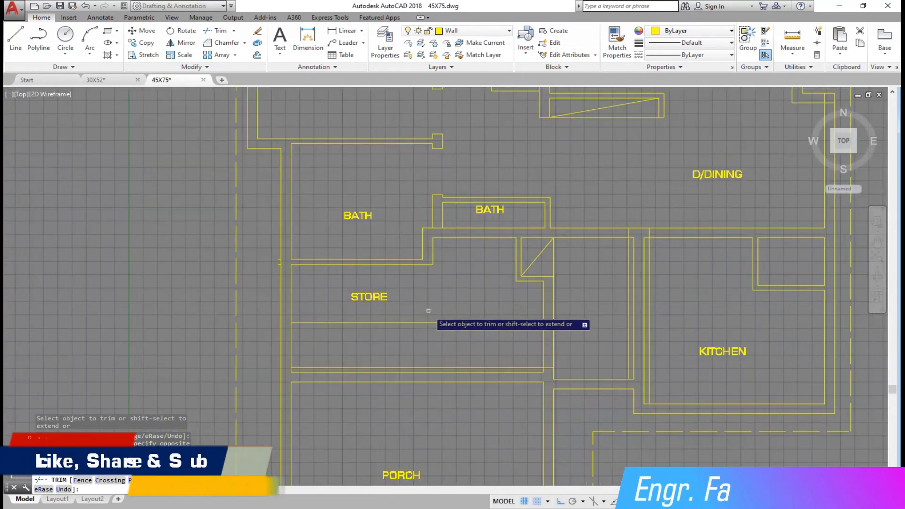
{"action": "scroll", "coordinate": [432, 312], "scroll_direction": "down", "scroll_amount": 2}
{"action": "scroll", "coordinate": [577, 238], "scroll_direction": "up", "scroll_amount": 2}
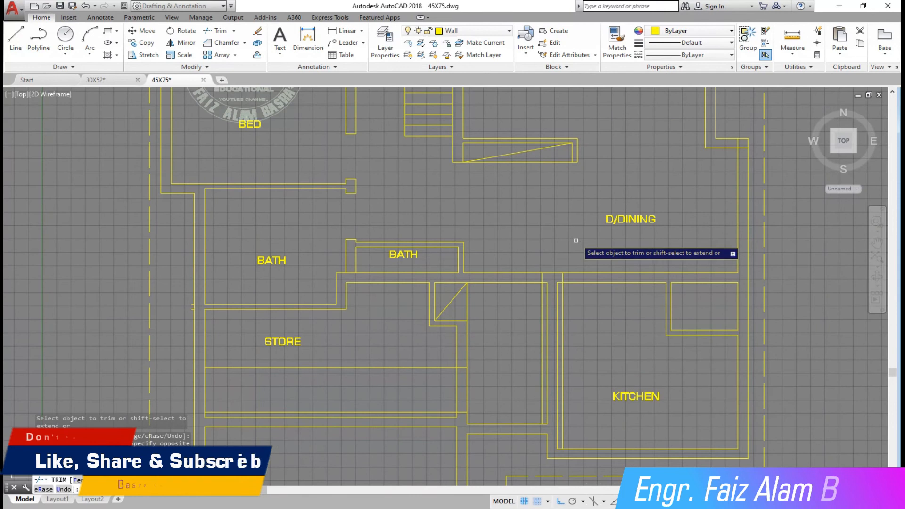
{"action": "scroll", "coordinate": [575, 241], "scroll_direction": "down", "scroll_amount": 2}
{"action": "scroll", "coordinate": [481, 273], "scroll_direction": "up", "scroll_amount": 2}
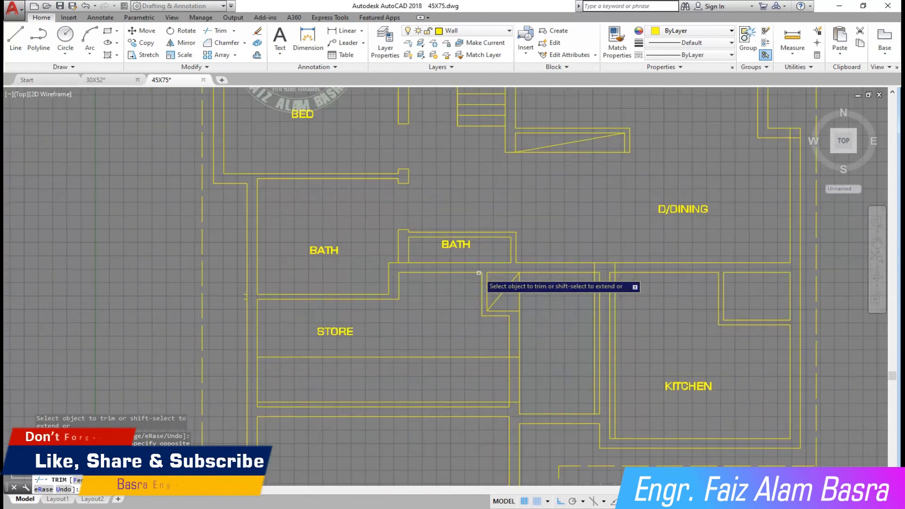
- Erase the BATH label in the room below BED and copy the BED label straight down into that room
{"action": "scroll", "coordinate": [375, 288], "scroll_direction": "down", "scroll_amount": 2}
{"action": "scroll", "coordinate": [368, 281], "scroll_direction": "up", "scroll_amount": 2}
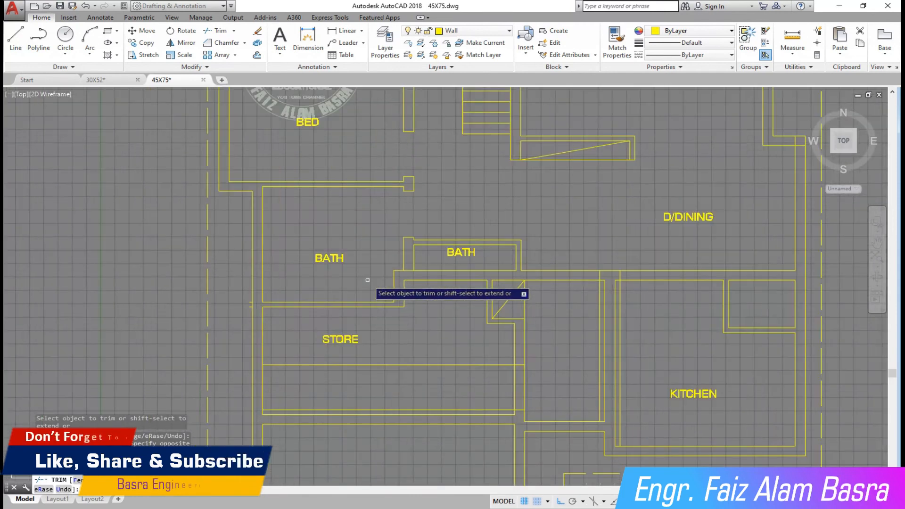
{"action": "key", "text": "Escape"}
{"action": "left_click", "coordinate": [339, 261]}
{"action": "left_click", "coordinate": [257, 31]}
{"action": "left_click", "coordinate": [149, 47]}
{"action": "left_click", "coordinate": [308, 123]}
{"action": "right_click", "coordinate": [307, 122]}
{"action": "left_click", "coordinate": [308, 120]}
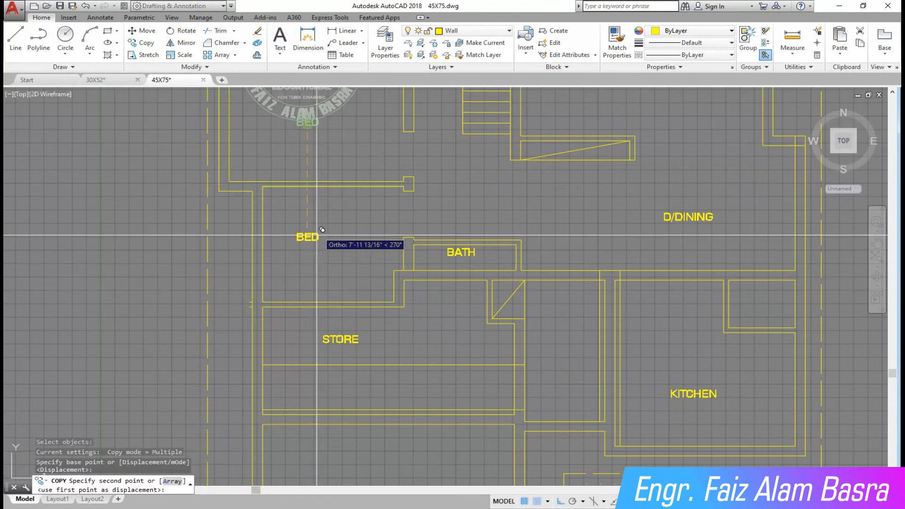
{"action": "left_click", "coordinate": [324, 248]}
{"action": "key", "text": "Escape"}
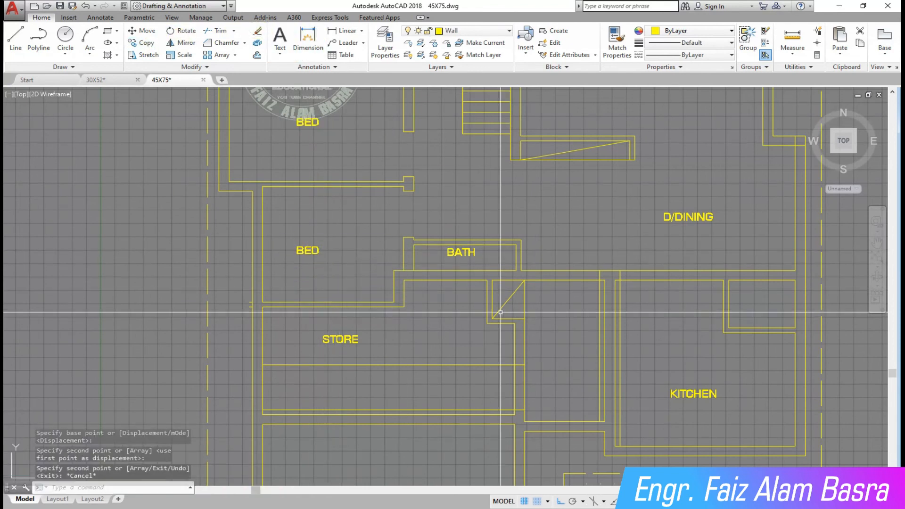
- Erase the four lines of the small enclosure in the KITCHEN's upper right corner
{"action": "scroll", "coordinate": [504, 306], "scroll_direction": "up", "scroll_amount": 2}
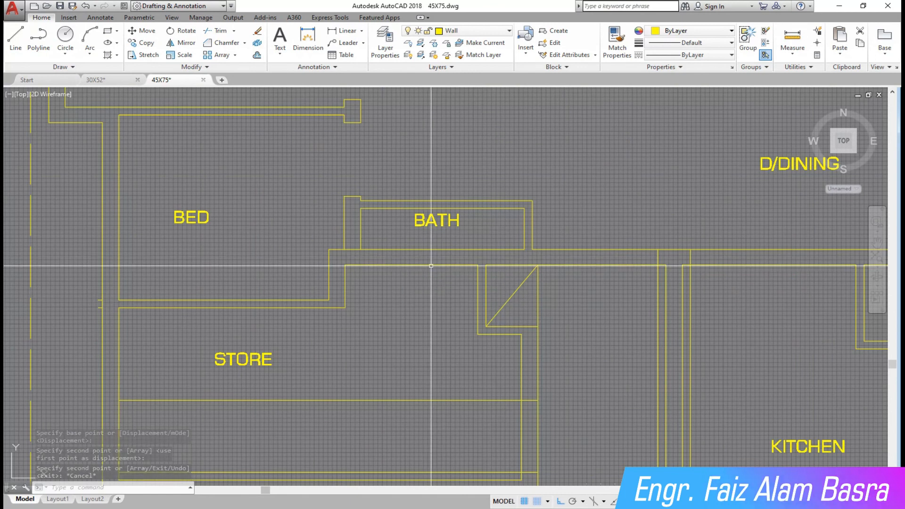
{"action": "scroll", "coordinate": [425, 257], "scroll_direction": "down", "scroll_amount": 2}
{"action": "scroll", "coordinate": [531, 195], "scroll_direction": "down", "scroll_amount": 1}
{"action": "scroll", "coordinate": [531, 195], "scroll_direction": "up", "scroll_amount": 2}
{"action": "scroll", "coordinate": [460, 169], "scroll_direction": "down", "scroll_amount": 2}
{"action": "scroll", "coordinate": [542, 353], "scroll_direction": "up", "scroll_amount": 2}
{"action": "scroll", "coordinate": [528, 335], "scroll_direction": "down", "scroll_amount": 2}
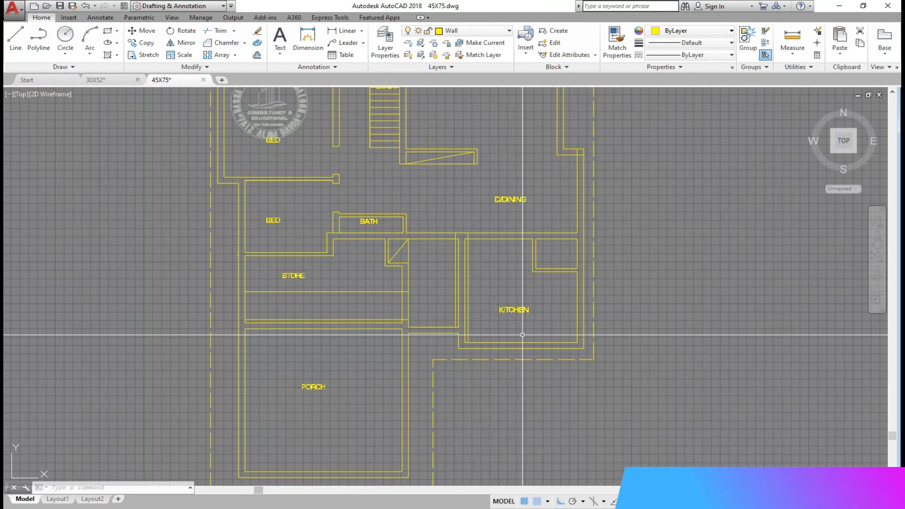
{"action": "scroll", "coordinate": [375, 222], "scroll_direction": "up", "scroll_amount": 2}
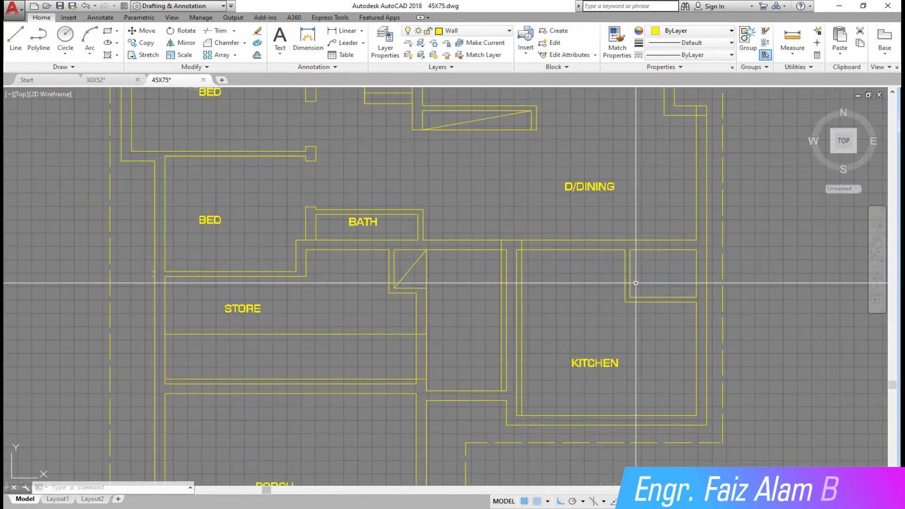
{"action": "left_click", "coordinate": [662, 319]}
{"action": "left_click", "coordinate": [608, 274]}
{"action": "key", "text": "Delete"}
{"action": "scroll", "coordinate": [542, 226], "scroll_direction": "up", "scroll_amount": 2}
{"action": "scroll", "coordinate": [693, 314], "scroll_direction": "down", "scroll_amount": 2}
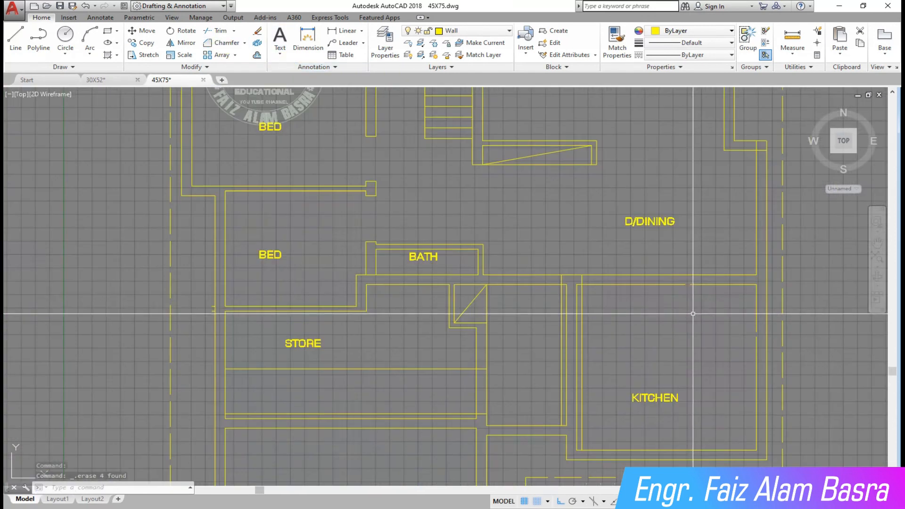
- Erase the two short leftover ticks on the outer wall where BED and STORE meet
{"action": "scroll", "coordinate": [716, 288], "scroll_direction": "up", "scroll_amount": 2}
{"action": "scroll", "coordinate": [445, 177], "scroll_direction": "down", "scroll_amount": 2}
{"action": "scroll", "coordinate": [215, 344], "scroll_direction": "up", "scroll_amount": 2}
{"action": "scroll", "coordinate": [462, 291], "scroll_direction": "down", "scroll_amount": 2}
{"action": "scroll", "coordinate": [298, 357], "scroll_direction": "up", "scroll_amount": 2}
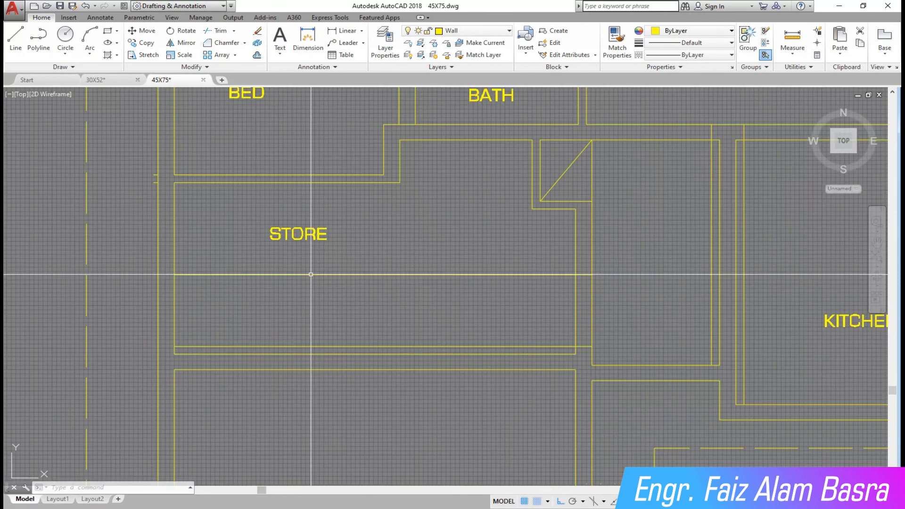
{"action": "scroll", "coordinate": [320, 297], "scroll_direction": "down", "scroll_amount": 2}
{"action": "scroll", "coordinate": [206, 220], "scroll_direction": "up", "scroll_amount": 2}
{"action": "left_click", "coordinate": [221, 225]}
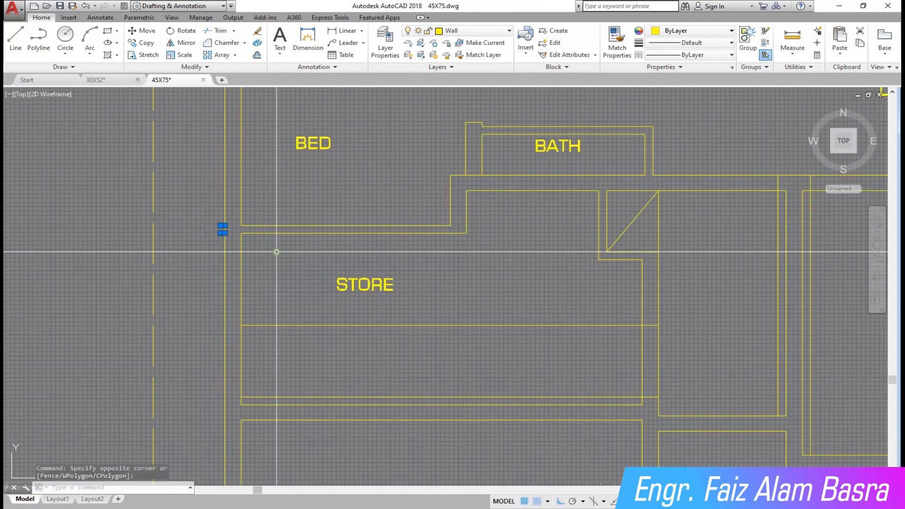
{"action": "scroll", "coordinate": [277, 252], "scroll_direction": "down", "scroll_amount": 2}
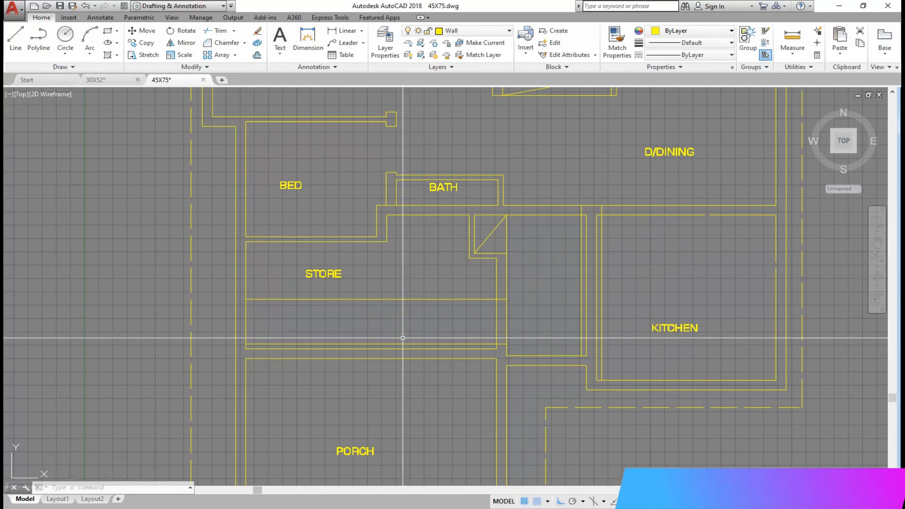
- Measure the lower wall of the BED above STORE with a linear dimension and erase the dimension
{"action": "scroll", "coordinate": [385, 346], "scroll_direction": "up", "scroll_amount": 2}
{"action": "scroll", "coordinate": [350, 299], "scroll_direction": "down", "scroll_amount": 2}
{"action": "scroll", "coordinate": [315, 166], "scroll_direction": "up", "scroll_amount": 4}
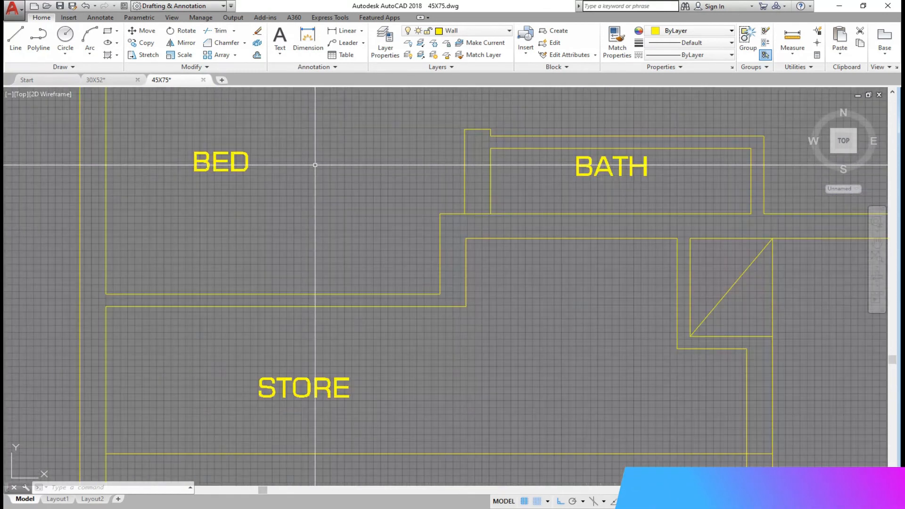
{"action": "left_click", "coordinate": [348, 31]}
{"action": "key", "text": "Return"}
{"action": "left_click", "coordinate": [348, 293]}
{"action": "left_click", "coordinate": [366, 267]}
{"action": "scroll", "coordinate": [369, 261], "scroll_direction": "down", "scroll_amount": 6}
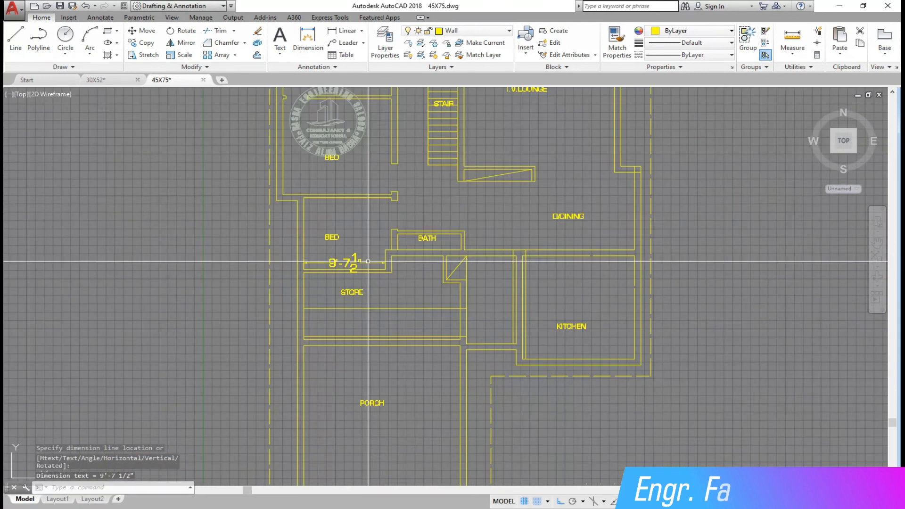
{"action": "scroll", "coordinate": [413, 245], "scroll_direction": "up", "scroll_amount": 2}
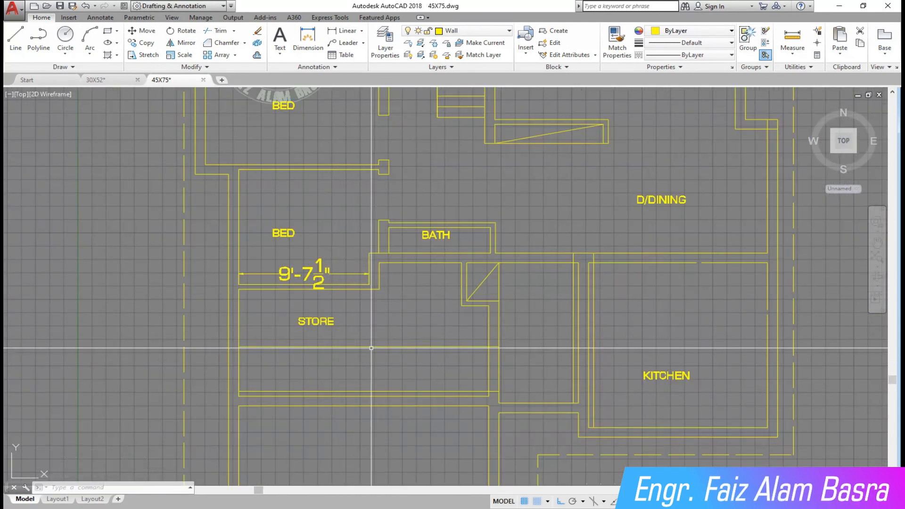
{"action": "left_click", "coordinate": [323, 276]}
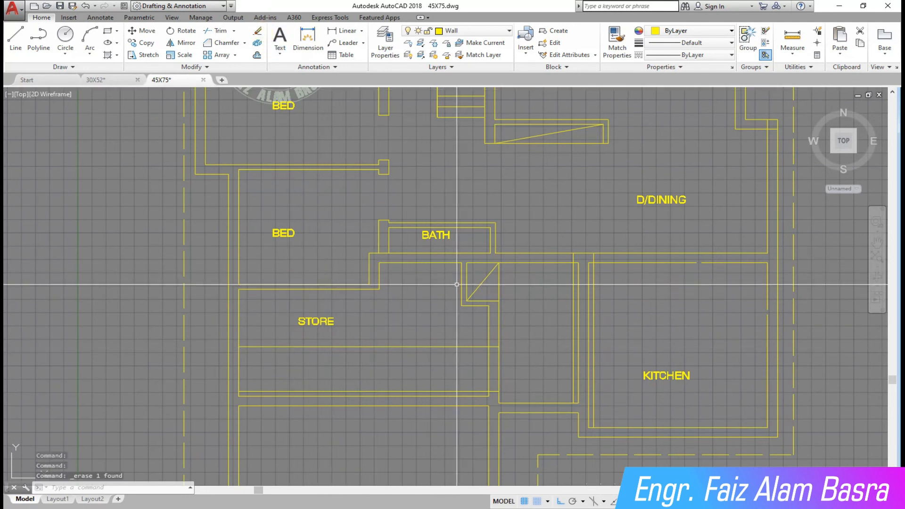
- Undo back through the erasures of the outer-wall ticks and the enclosure in the KITCHEN's corner
{"action": "scroll", "coordinate": [324, 422], "scroll_direction": "up", "scroll_amount": 2}
{"action": "scroll", "coordinate": [265, 321], "scroll_direction": "down", "scroll_amount": 2}
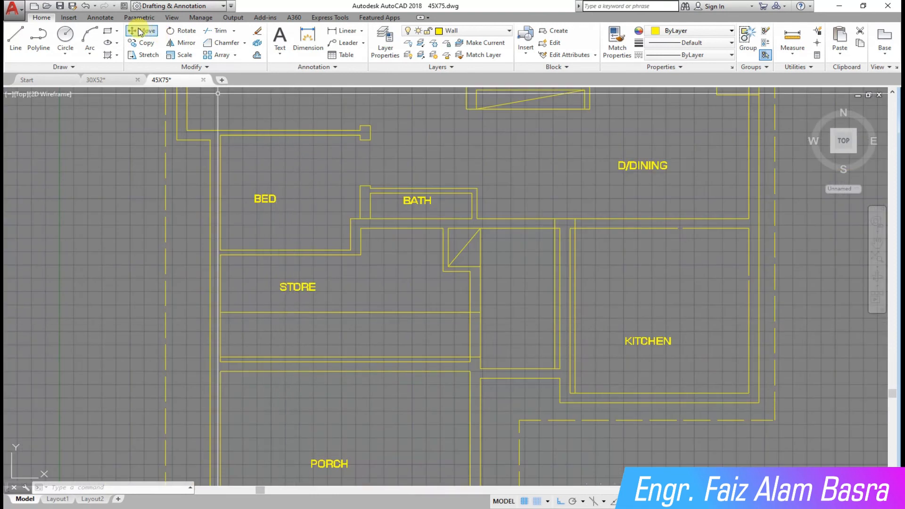
{"action": "left_click", "coordinate": [86, 6]}
{"action": "left_click", "coordinate": [86, 6]}
{"action": "left_click", "coordinate": [87, 8]}
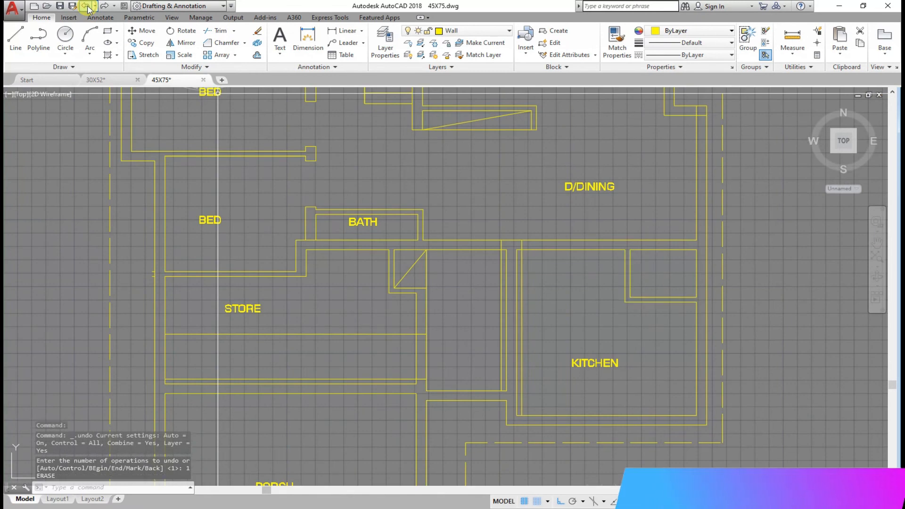
- Erase the small niche with the diagonal line at STORE's upper right corner
{"action": "scroll", "coordinate": [221, 349], "scroll_direction": "up", "scroll_amount": 2}
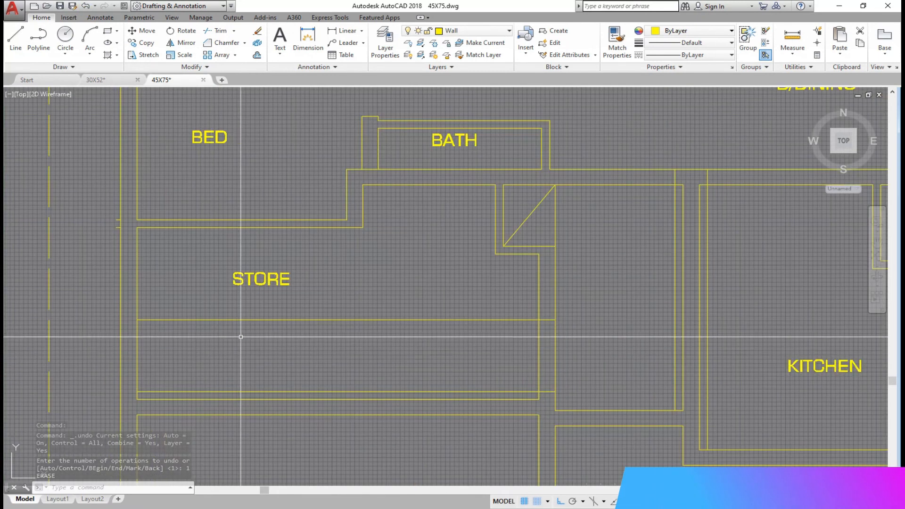
{"action": "scroll", "coordinate": [337, 273], "scroll_direction": "down", "scroll_amount": 2}
{"action": "scroll", "coordinate": [471, 250], "scroll_direction": "up", "scroll_amount": 2}
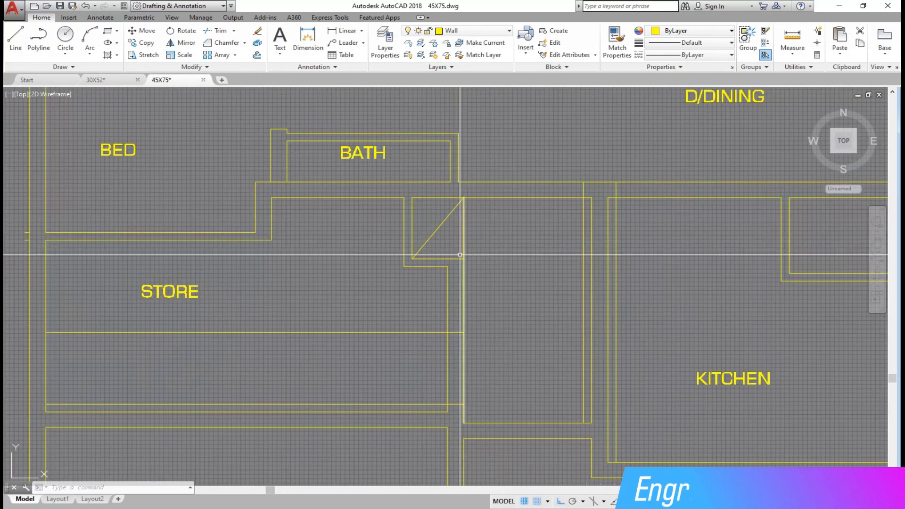
{"action": "scroll", "coordinate": [429, 225], "scroll_direction": "up", "scroll_amount": 2}
{"action": "scroll", "coordinate": [441, 257], "scroll_direction": "down", "scroll_amount": 2}
{"action": "left_click_drag", "start_coordinate": [401, 203], "coordinate": [485, 279]}
{"action": "key", "text": "Delete"}
- Erase the two short ticks on the outer wall and the horizontal line running across STORE below its label
{"action": "middle_click_drag", "start_coordinate": [298, 272], "coordinate": [314, 249]}
{"action": "left_click", "coordinate": [57, 240]}
{"action": "left_click", "coordinate": [121, 343]}
{"action": "left_click", "coordinate": [105, 288]}
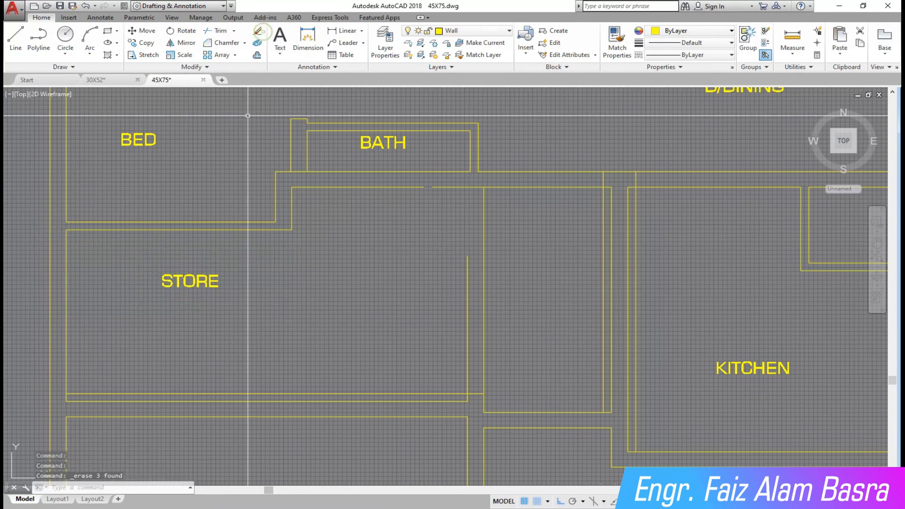
- Extend the cut-off wall lines around STORE where the niche was removed
{"action": "scroll", "coordinate": [479, 297], "scroll_direction": "down", "scroll_amount": 2}
{"action": "scroll", "coordinate": [224, 318], "scroll_direction": "up", "scroll_amount": 2}
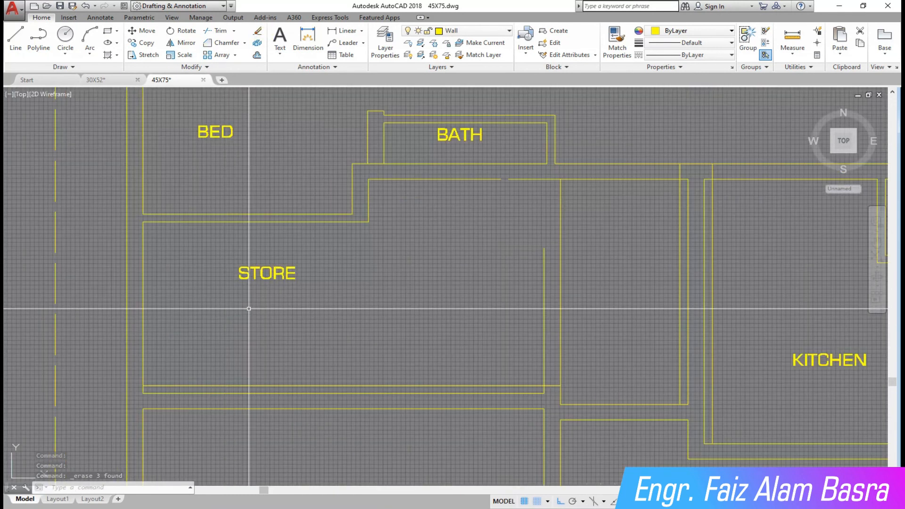
{"action": "scroll", "coordinate": [342, 232], "scroll_direction": "down", "scroll_amount": 5}
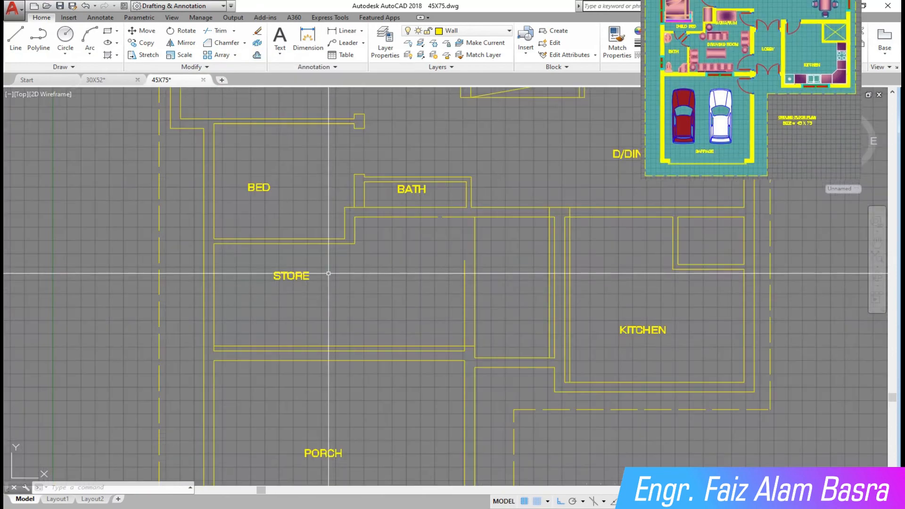
{"action": "scroll", "coordinate": [316, 155], "scroll_direction": "up", "scroll_amount": 4}
{"action": "middle_click_drag", "start_coordinate": [391, 383], "coordinate": [330, 212]}
{"action": "scroll", "coordinate": [330, 212], "scroll_direction": "up", "scroll_amount": 2}
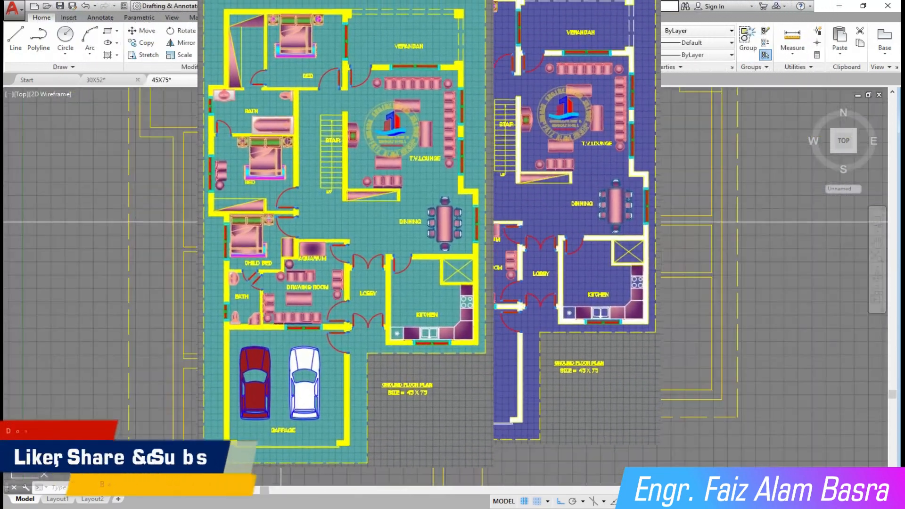
{"action": "scroll", "coordinate": [424, 317], "scroll_direction": "up", "scroll_amount": 2}
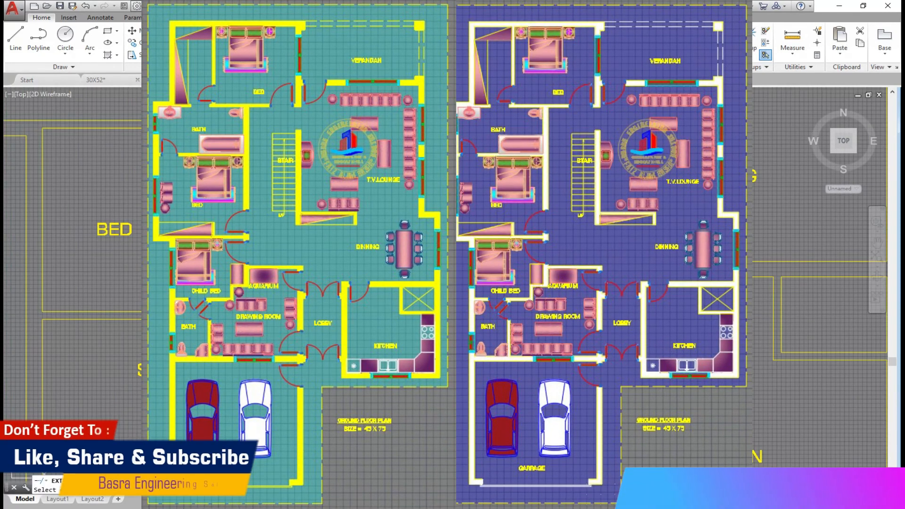
{"action": "scroll", "coordinate": [418, 153], "scroll_direction": "down", "scroll_amount": 4}
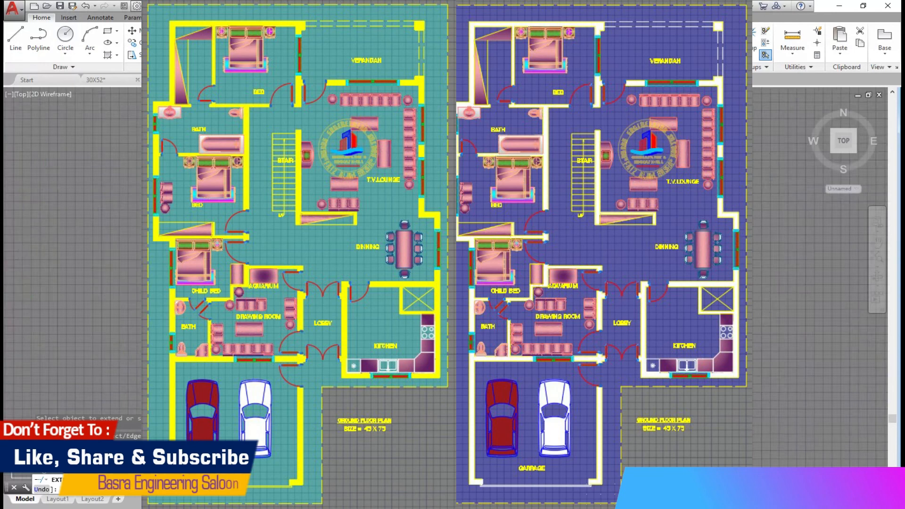
{"action": "scroll", "coordinate": [295, 240], "scroll_direction": "up", "scroll_amount": 4}
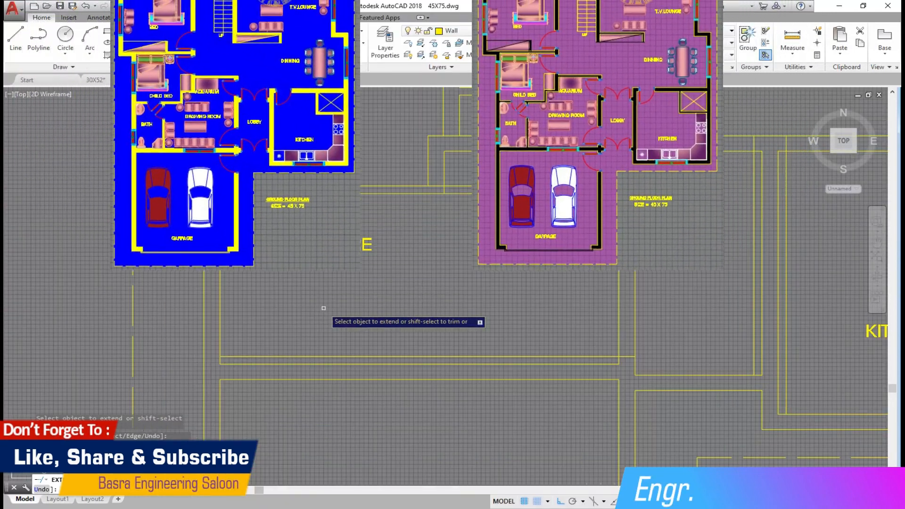